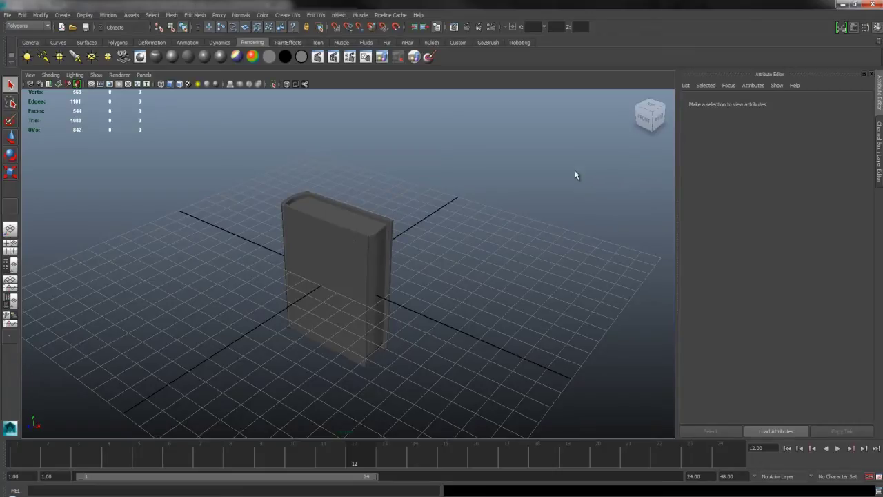
Step: Examine the book model from several angles, checking the cover and the front corner piece as separate meshes
{"action": "left_click_drag", "start_coordinate": [576, 173], "coordinate": [487, 203], "text": "alt"}
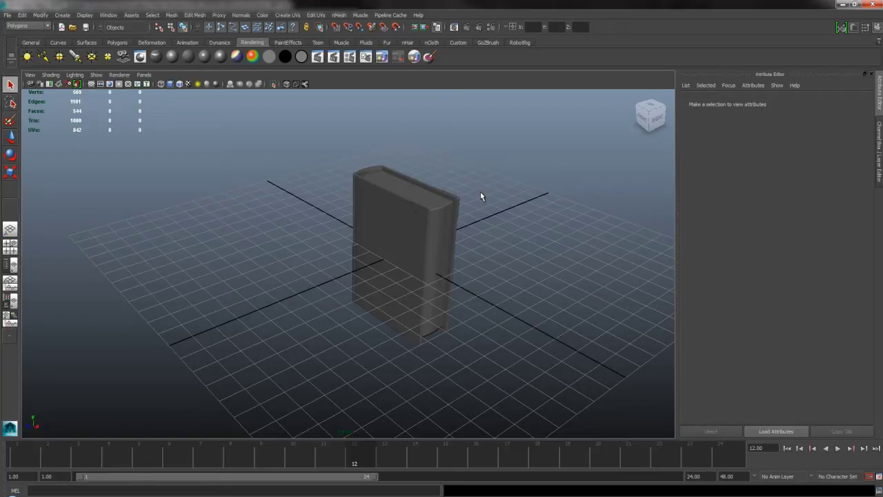
{"action": "left_click_drag", "start_coordinate": [479, 191], "coordinate": [424, 198], "text": "alt"}
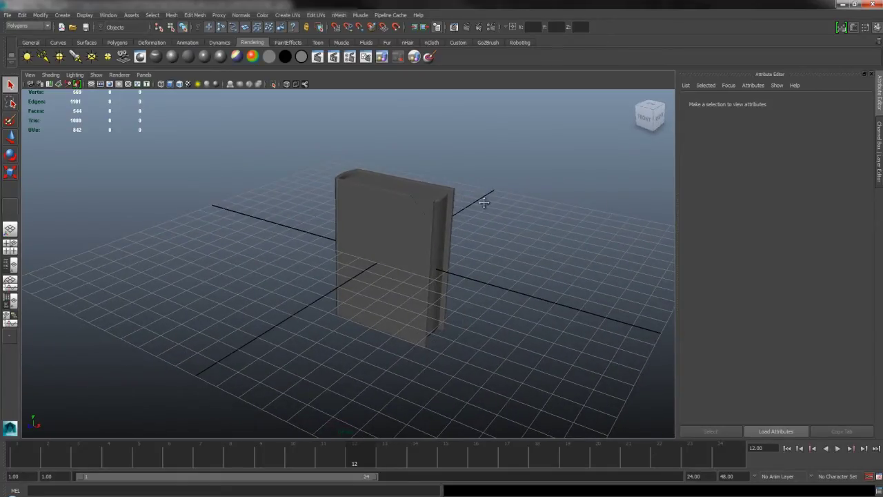
{"action": "middle_click_drag", "start_coordinate": [482, 199], "coordinate": [477, 236], "text": "alt"}
{"action": "right_click_drag", "start_coordinate": [477, 236], "coordinate": [483, 250], "text": "alt"}
{"action": "middle_click_drag", "start_coordinate": [483, 250], "coordinate": [485, 267], "text": "alt"}
{"action": "mouse_move", "coordinate": [474, 252]}
{"action": "left_mouse_down", "text": "alt"}
{"action": "mouse_move", "coordinate": [438, 251]}
{"action": "mouse_move", "coordinate": [474, 253]}
{"action": "left_mouse_up", "text": "alt"}
{"action": "left_click", "coordinate": [396, 203]}
{"action": "left_click_drag", "start_coordinate": [396, 204], "coordinate": [381, 219], "text": "alt"}
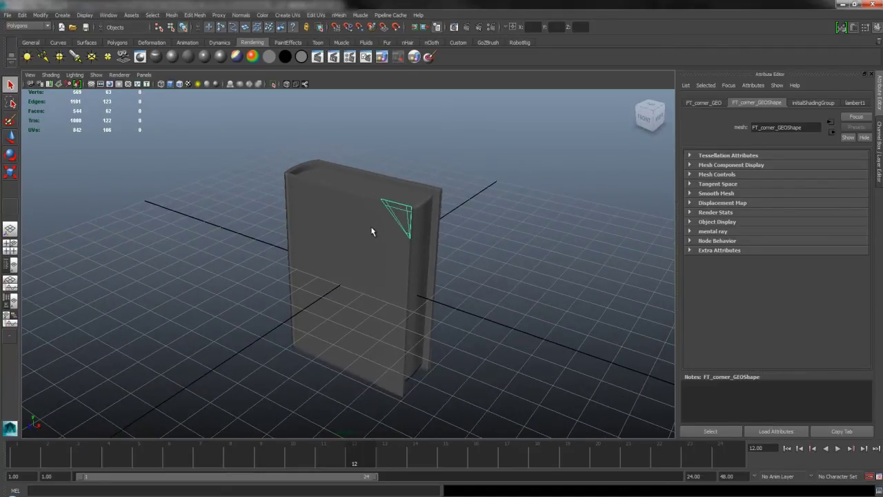
{"action": "left_click", "coordinate": [371, 232]}
{"action": "left_click", "coordinate": [378, 192]}
{"action": "left_click", "coordinate": [394, 222]}
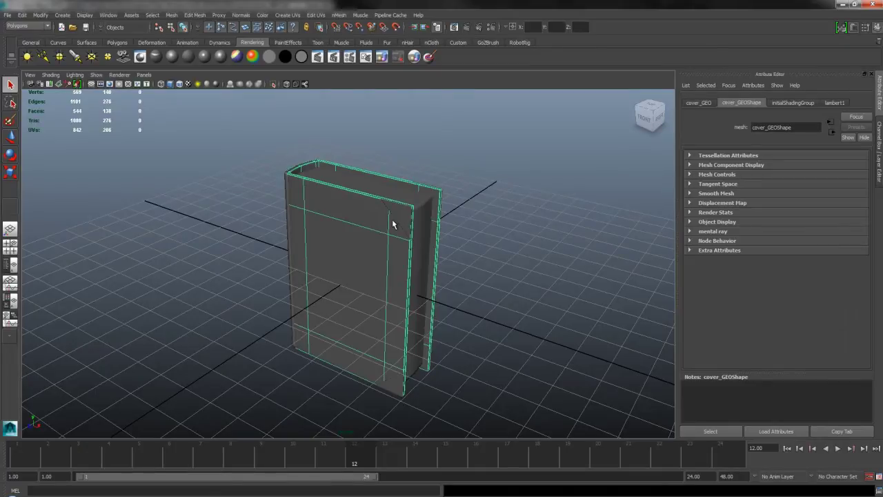
{"action": "left_click", "coordinate": [407, 217]}
{"action": "left_click", "coordinate": [428, 203]}
{"action": "left_click", "coordinate": [427, 205]}
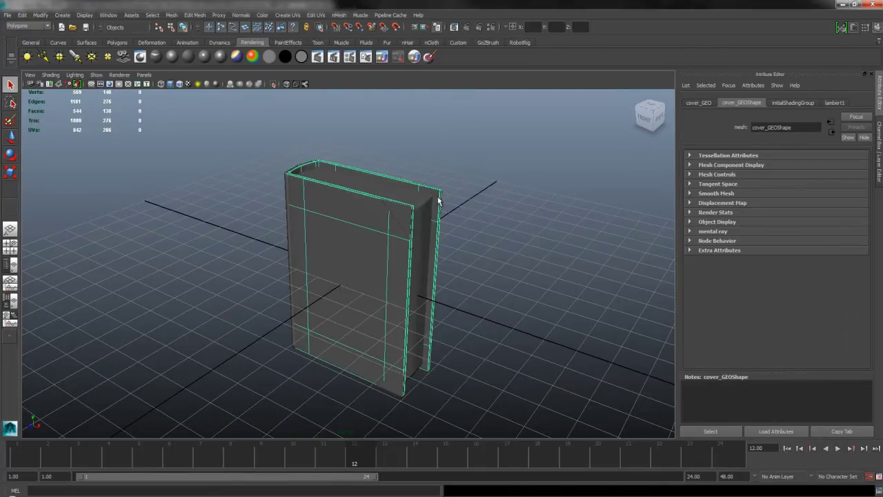
{"action": "left_click", "coordinate": [407, 217]}
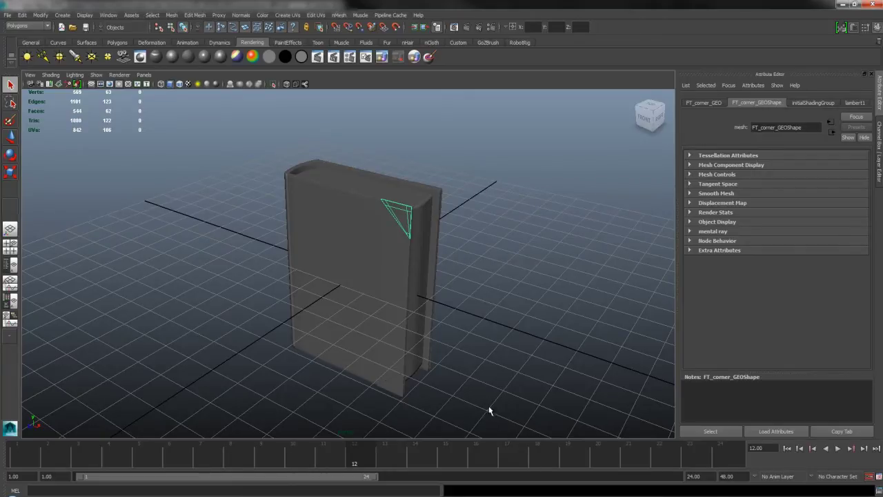
Step: Select all the book meshes and export the selection as an OBJ file named book_noUV
{"action": "left_click_drag", "start_coordinate": [489, 410], "coordinate": [237, 131]}
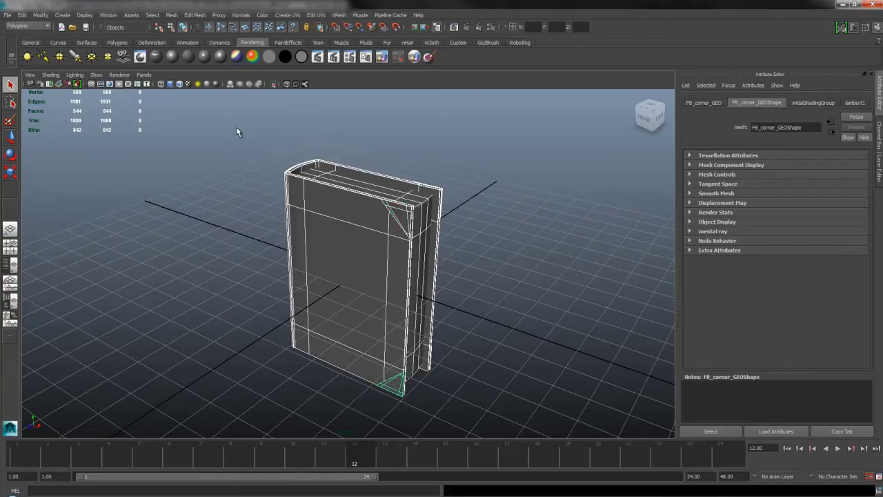
{"action": "left_click", "coordinate": [8, 16]}
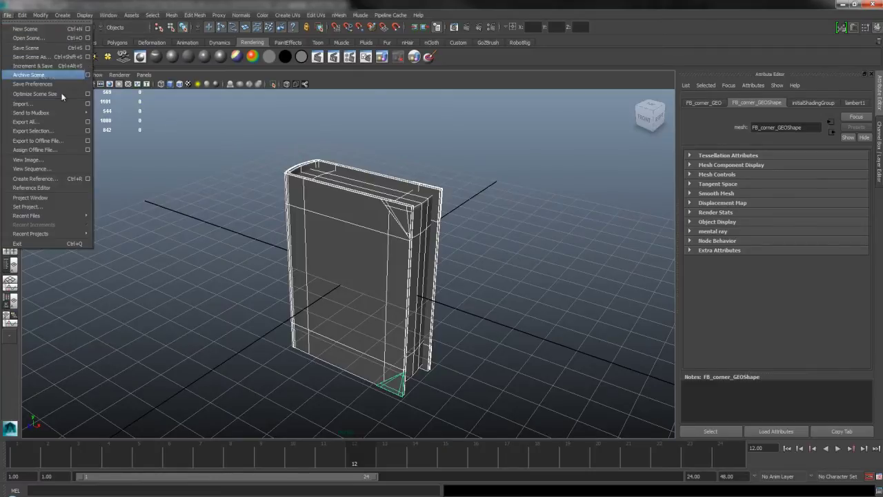
{"action": "left_click", "coordinate": [77, 130]}
{"action": "left_click_drag", "start_coordinate": [484, 73], "coordinate": [528, 60]}
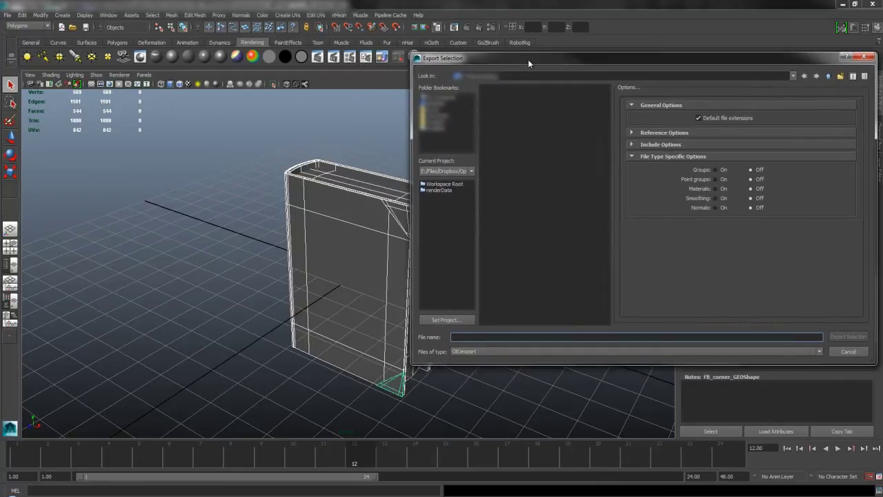
{"action": "type", "text": "book_noUV"}
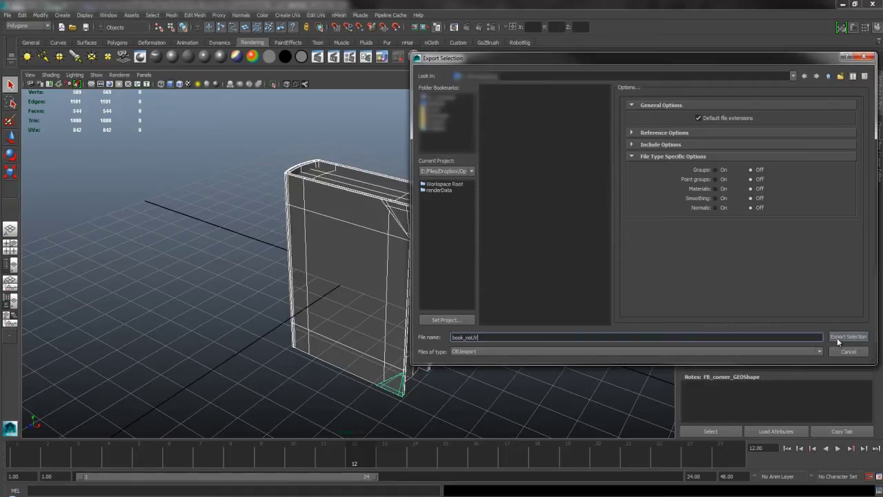
{"action": "left_click", "coordinate": [836, 337]}
{"action": "left_click", "coordinate": [449, 237]}
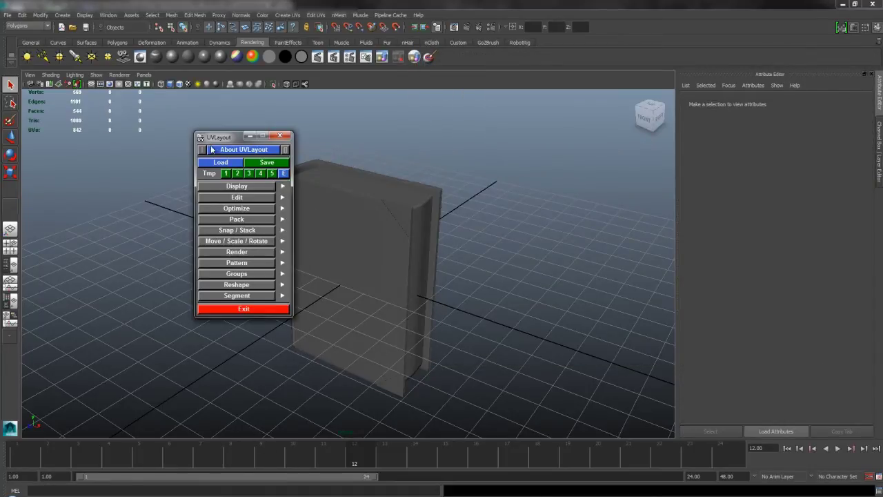
Step: Switch to UVLayout and load book_noUV.obj as a Poly mesh with New UVs
{"action": "left_click_drag", "start_coordinate": [222, 139], "coordinate": [151, 158]}
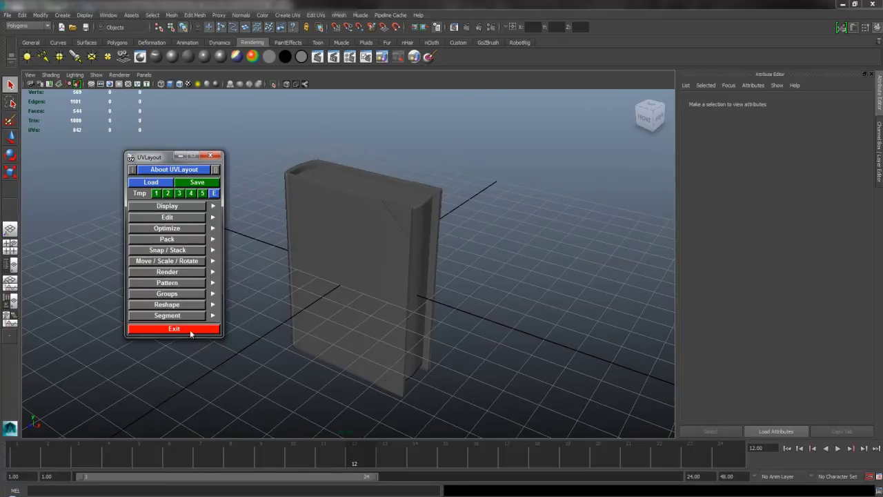
{"action": "left_click", "coordinate": [152, 182]}
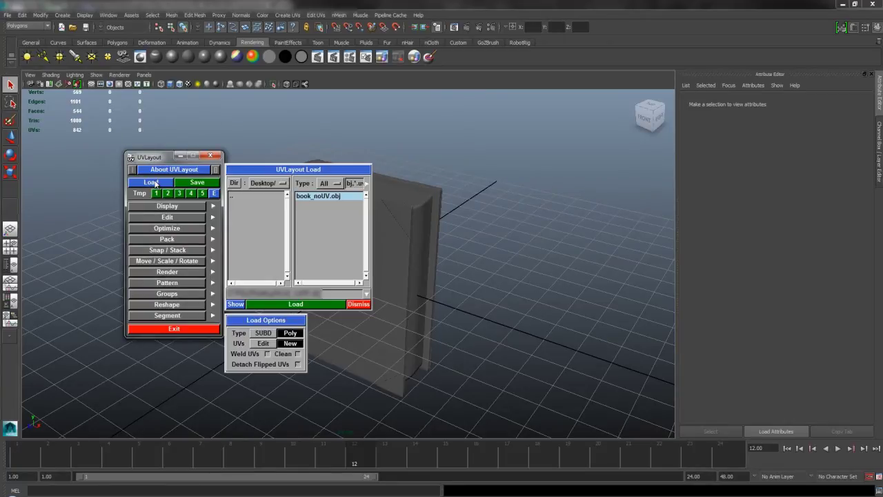
{"action": "double_click", "coordinate": [321, 198]}
{"action": "left_click_drag", "start_coordinate": [390, 158], "coordinate": [411, 133]}
Step: Examine the loaded book from above, below and the page side to identify its separate parts
{"action": "left_click_drag", "start_coordinate": [437, 200], "coordinate": [449, 234]}
{"action": "right_click_drag", "start_coordinate": [449, 234], "coordinate": [479, 310]}
{"action": "left_click_drag", "start_coordinate": [479, 311], "coordinate": [502, 264]}
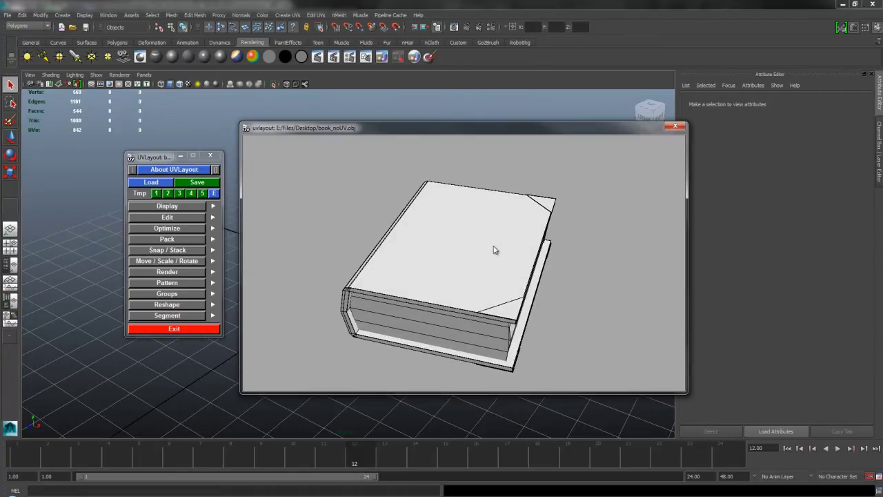
{"action": "mouse_move", "coordinate": [494, 250]}
{"action": "left_mouse_down"}
{"action": "mouse_move", "coordinate": [487, 256]}
{"action": "mouse_move", "coordinate": [499, 246]}
{"action": "mouse_move", "coordinate": [483, 219]}
{"action": "mouse_move", "coordinate": [507, 248]}
{"action": "left_mouse_up"}
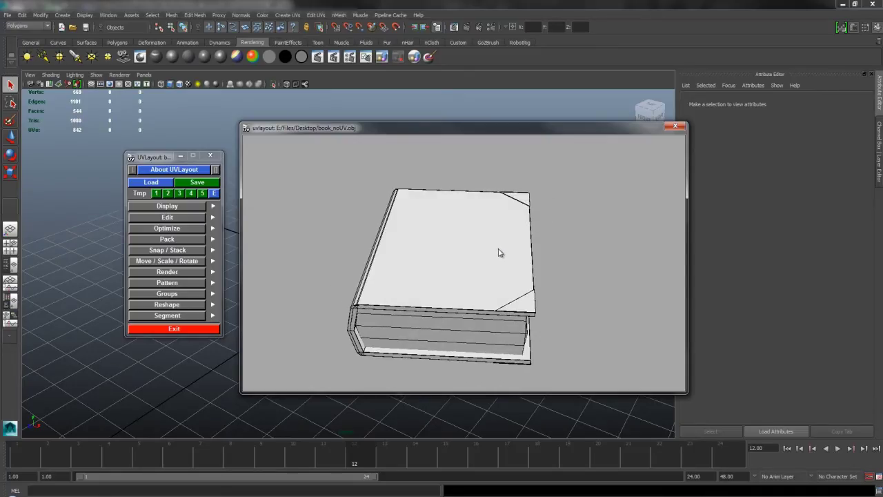
{"action": "left_click_drag", "start_coordinate": [499, 253], "coordinate": [479, 256]}
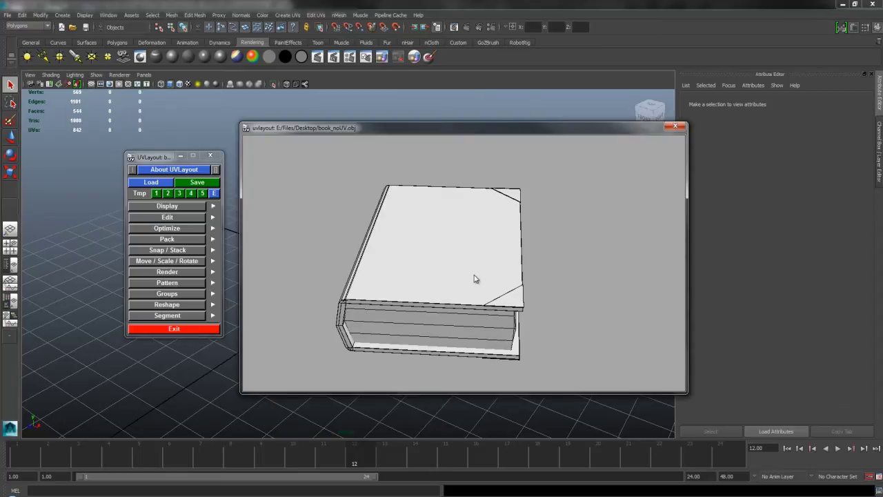
{"action": "left_click_drag", "start_coordinate": [483, 278], "coordinate": [471, 193]}
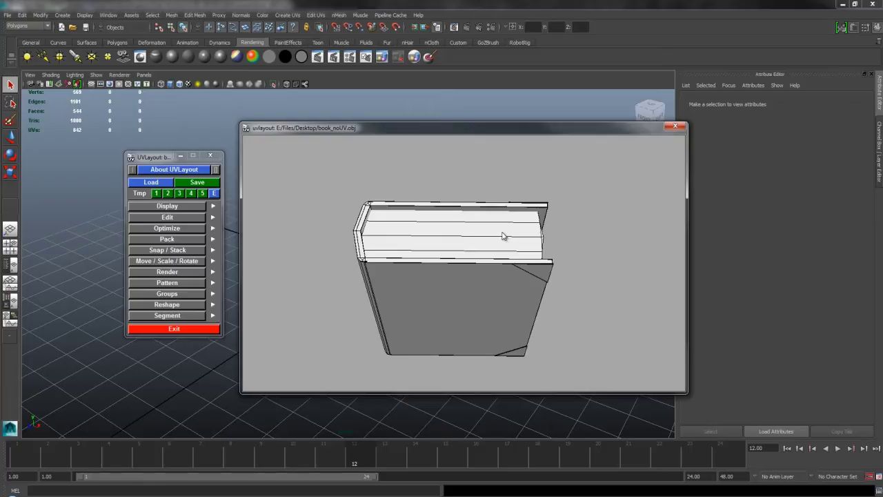
{"action": "left_click_drag", "start_coordinate": [513, 290], "coordinate": [502, 273]}
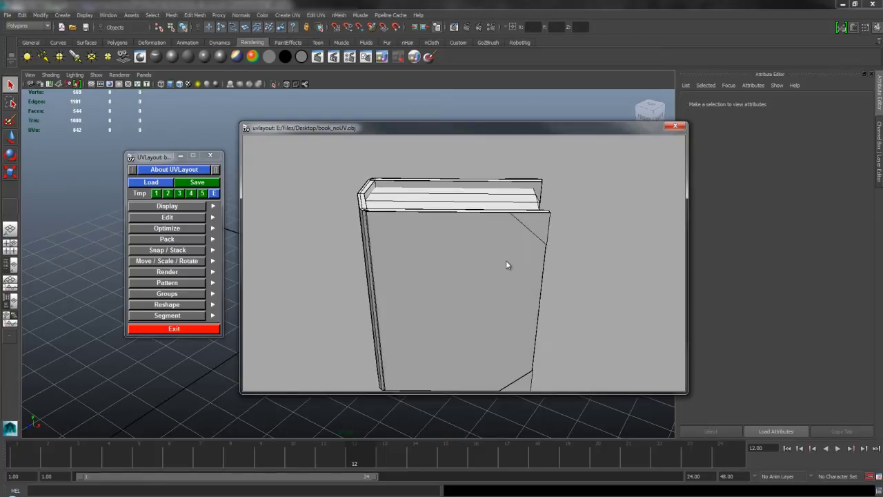
{"action": "middle_click_drag", "start_coordinate": [575, 214], "coordinate": [591, 239]}
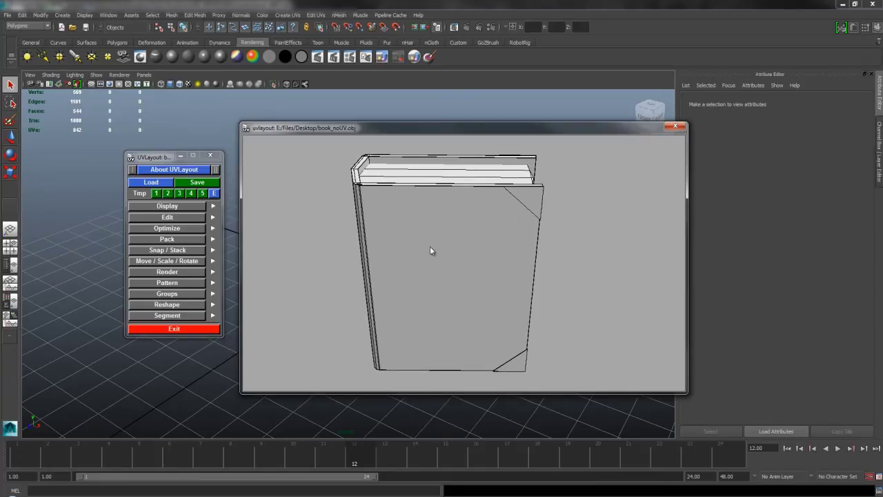
Step: Drop the book cover from the 3D model into UV space and display it in the UV view
{"action": "mouse_move", "coordinate": [463, 236]}
{"action": "left_mouse_down"}
{"action": "mouse_move", "coordinate": [436, 241]}
{"action": "mouse_move", "coordinate": [467, 311]}
{"action": "mouse_move", "coordinate": [463, 231]}
{"action": "mouse_move", "coordinate": [462, 252]}
{"action": "left_mouse_up"}
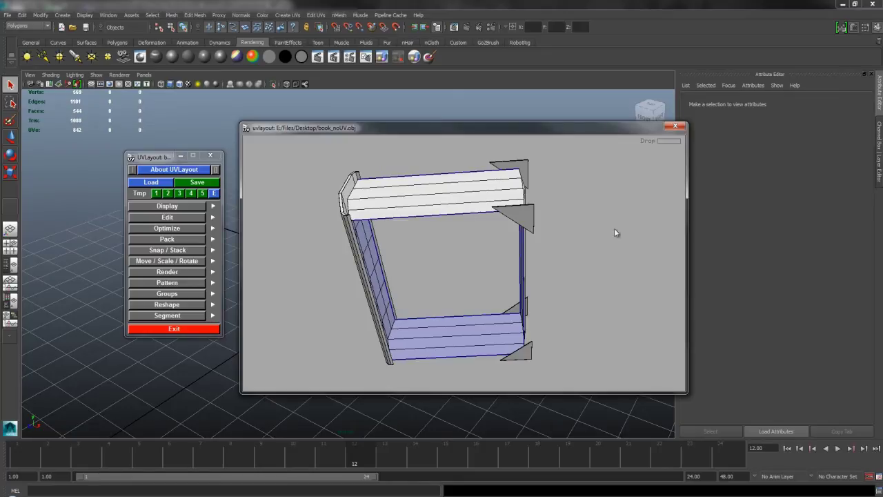
{"action": "key", "text": "1"}
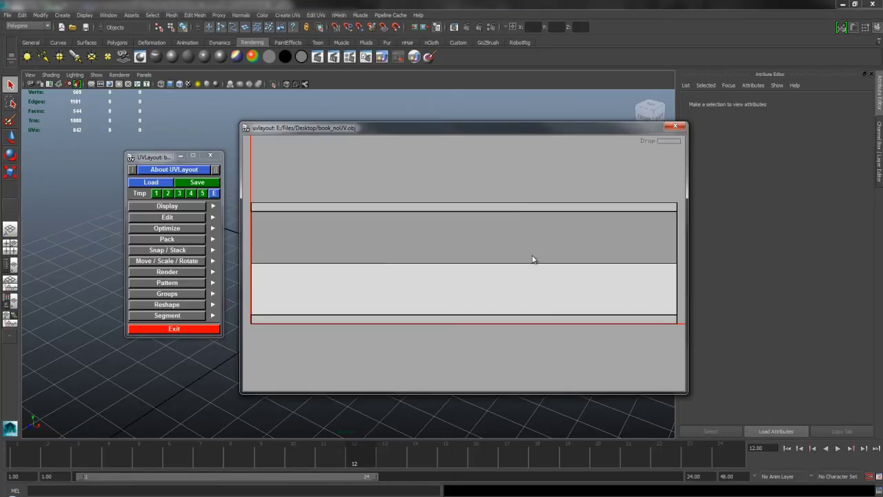
{"action": "right_click_drag", "start_coordinate": [532, 257], "coordinate": [559, 215]}
{"action": "middle_click_drag", "start_coordinate": [559, 216], "coordinate": [505, 279]}
{"action": "right_click_drag", "start_coordinate": [505, 280], "coordinate": [522, 243]}
{"action": "middle_click_drag", "start_coordinate": [522, 244], "coordinate": [497, 290]}
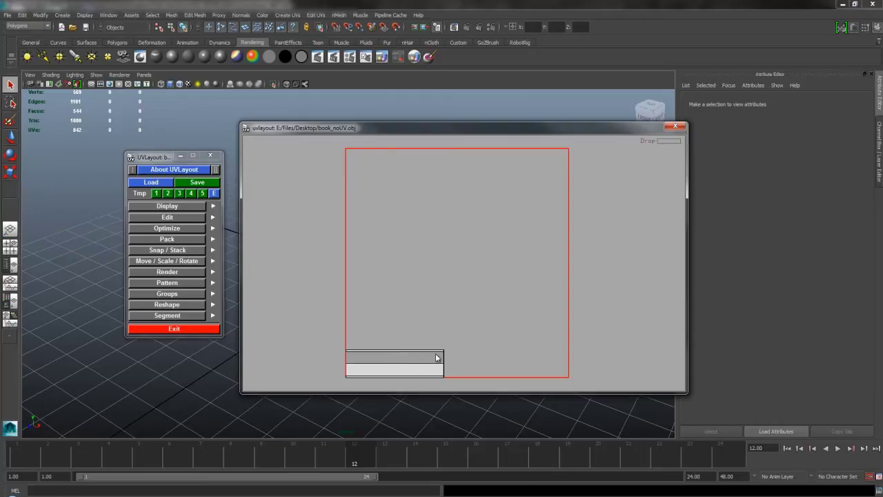
{"action": "mouse_move", "coordinate": [434, 295]}
{"action": "middle_mouse_down"}
{"action": "mouse_move", "coordinate": [429, 276]}
{"action": "mouse_move", "coordinate": [431, 294]}
{"action": "middle_mouse_up"}
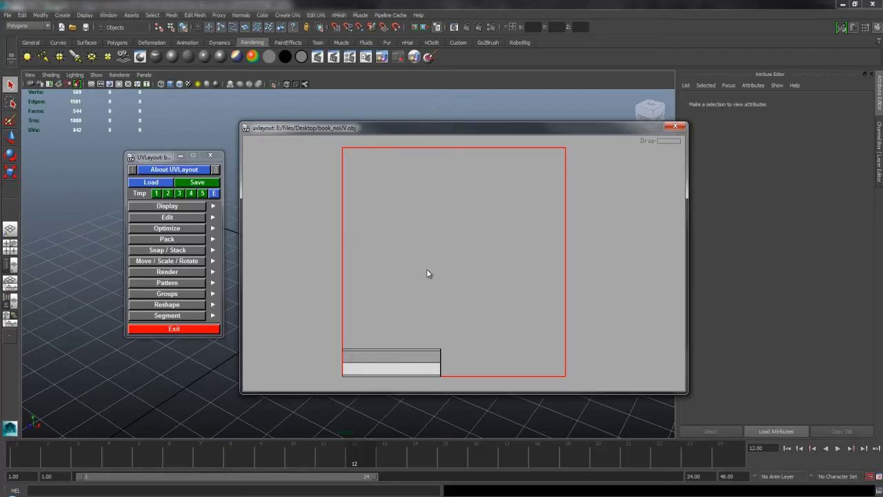
Step: Move the cover shell from the corner to the middle of the UV square
{"action": "middle_click_drag", "start_coordinate": [463, 270], "coordinate": [543, 158]}
{"action": "right_click_drag", "start_coordinate": [544, 158], "coordinate": [634, 293]}
{"action": "scroll", "coordinate": [534, 212], "scroll_direction": "down", "scroll_amount": 2}
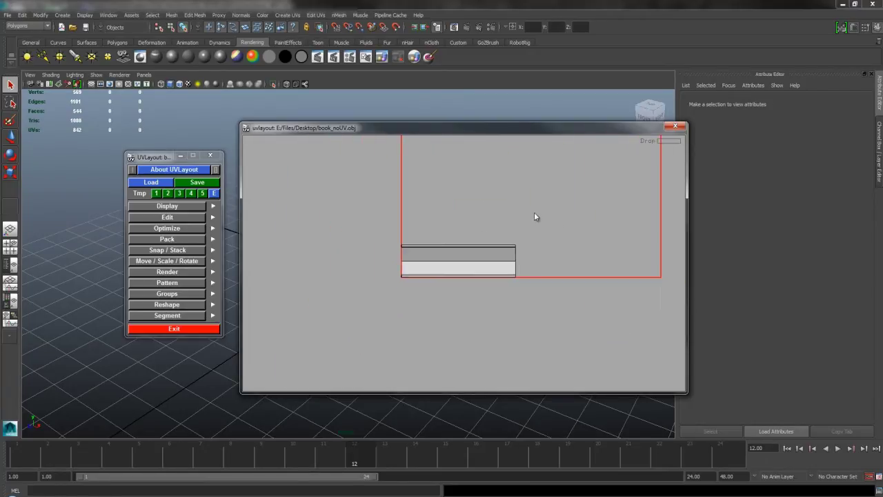
{"action": "middle_click_drag", "start_coordinate": [565, 208], "coordinate": [491, 312]}
{"action": "scroll", "coordinate": [477, 275], "scroll_direction": "down", "scroll_amount": 2}
{"action": "middle_click_drag", "start_coordinate": [474, 278], "coordinate": [450, 300]}
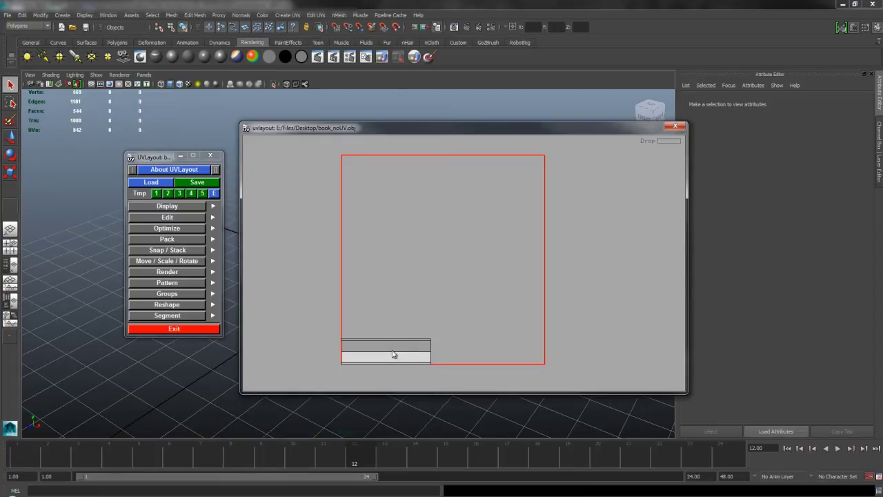
{"action": "middle_click_drag", "start_coordinate": [394, 347], "coordinate": [500, 288]}
Step: Try enlarging the cover shell beyond the UV square, and undo the scaling
{"action": "right_click_drag", "start_coordinate": [499, 287], "coordinate": [530, 297]}
{"action": "middle_click_drag", "start_coordinate": [529, 298], "coordinate": [749, 399], "text": "shift"}
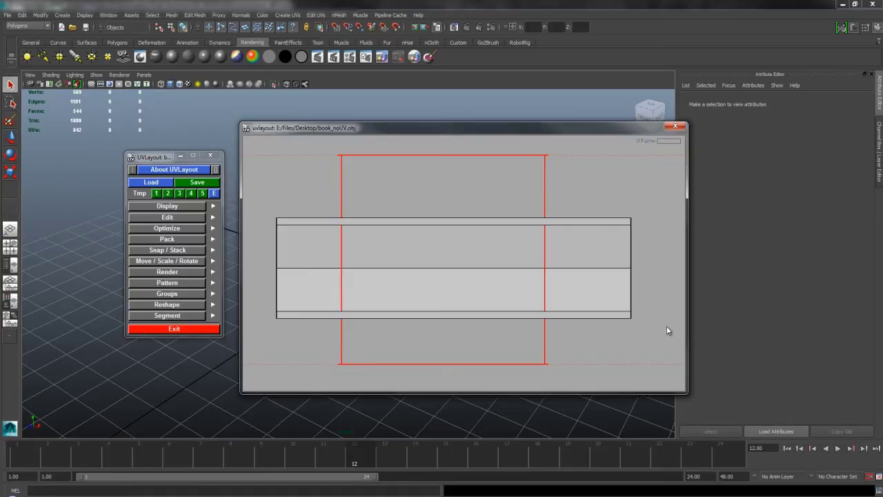
{"action": "key", "text": "ctrl+z"}
{"action": "middle_click_drag", "start_coordinate": [550, 284], "coordinate": [592, 286]}
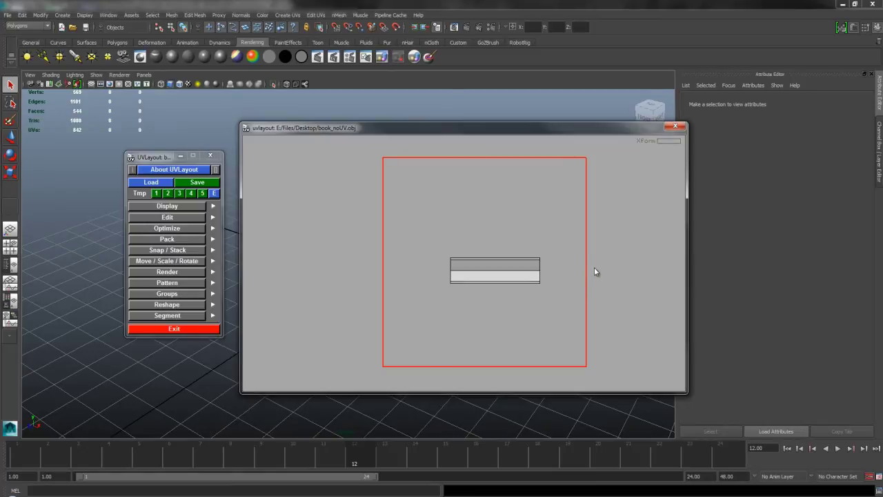
{"action": "middle_click_drag", "start_coordinate": [578, 271], "coordinate": [554, 284]}
{"action": "right_click_drag", "start_coordinate": [554, 284], "coordinate": [554, 273]}
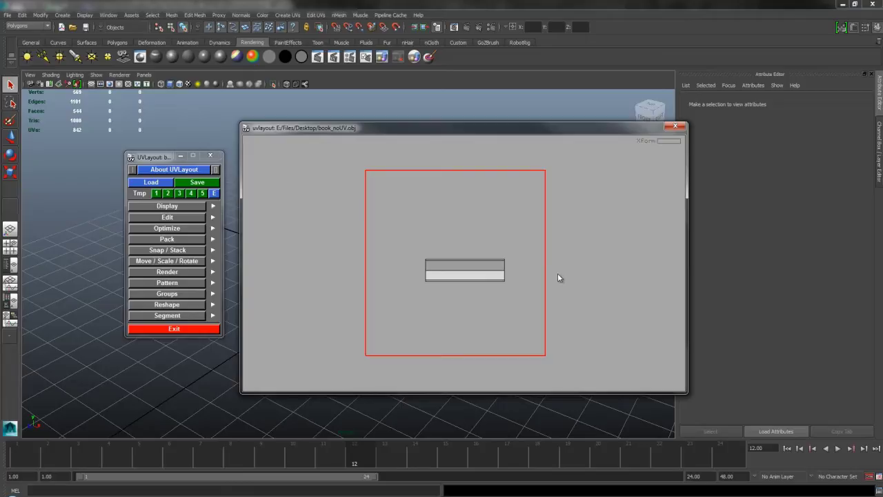
{"action": "middle_click_drag", "start_coordinate": [557, 273], "coordinate": [559, 278]}
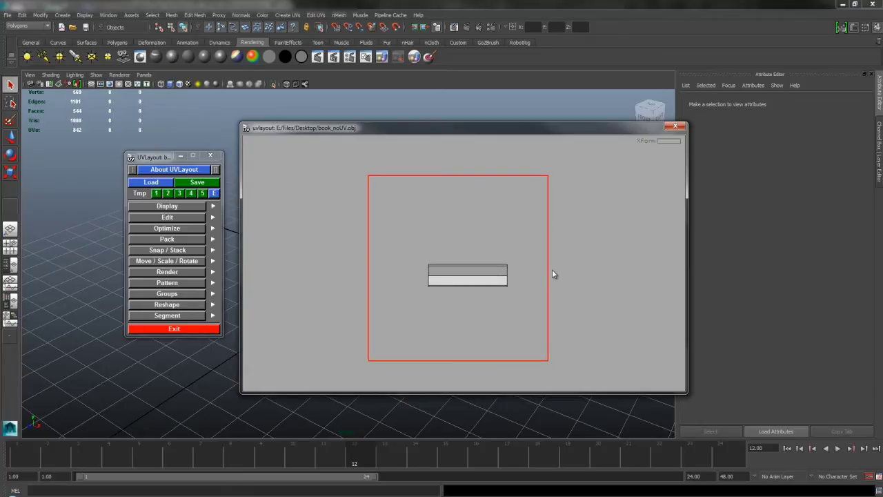
Step: Return to the 3D edit view and drop the four corner pieces and the spine into UV space
{"action": "key", "text": "2"}
{"action": "left_click_drag", "start_coordinate": [500, 253], "coordinate": [478, 271]}
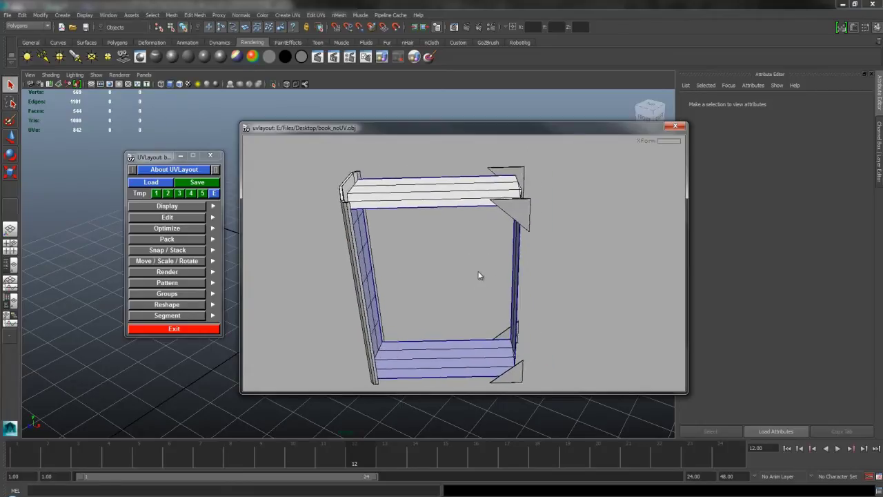
{"action": "middle_click_drag", "start_coordinate": [479, 275], "coordinate": [524, 234]}
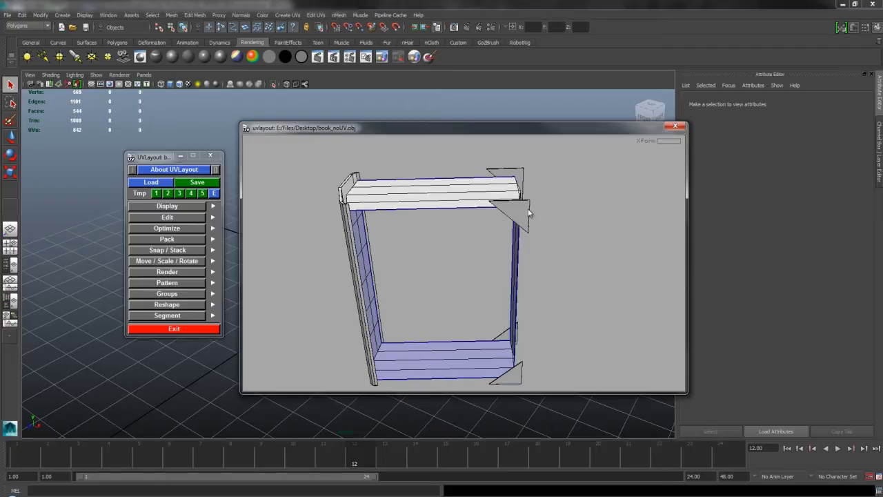
{"action": "key", "text": "d"}
{"action": "key", "text": "d"}
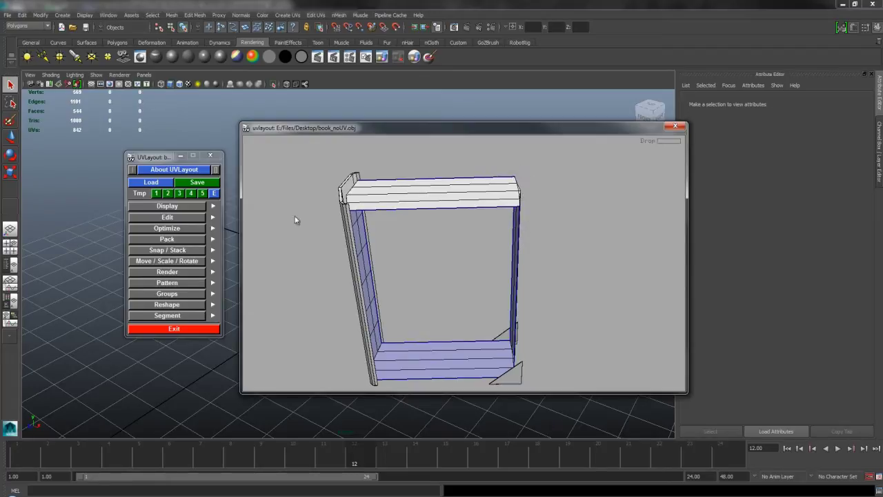
{"action": "key", "text": "d"}
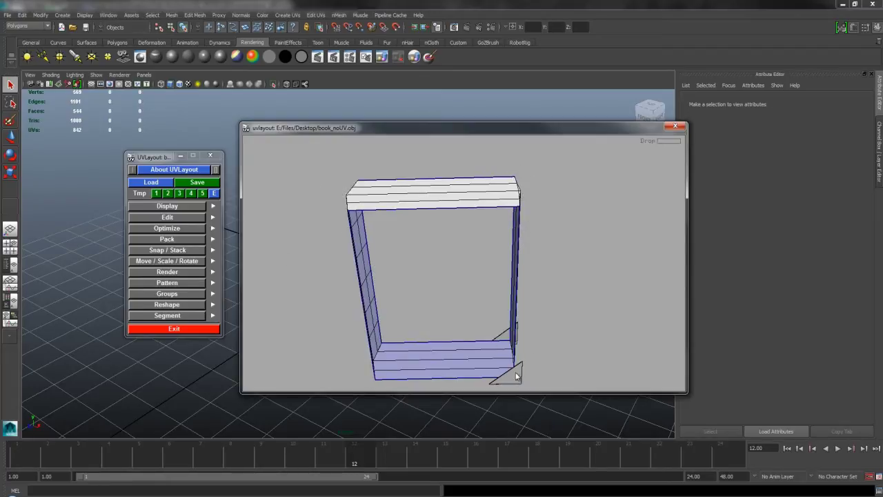
{"action": "key", "text": "d"}
{"action": "key", "text": "d"}
Step: Mark the vertical edge at one corner of the page block as a cut
{"action": "left_click_drag", "start_coordinate": [423, 199], "coordinate": [446, 280]}
{"action": "right_click_drag", "start_coordinate": [445, 280], "coordinate": [460, 281]}
{"action": "left_click_drag", "start_coordinate": [461, 281], "coordinate": [481, 249]}
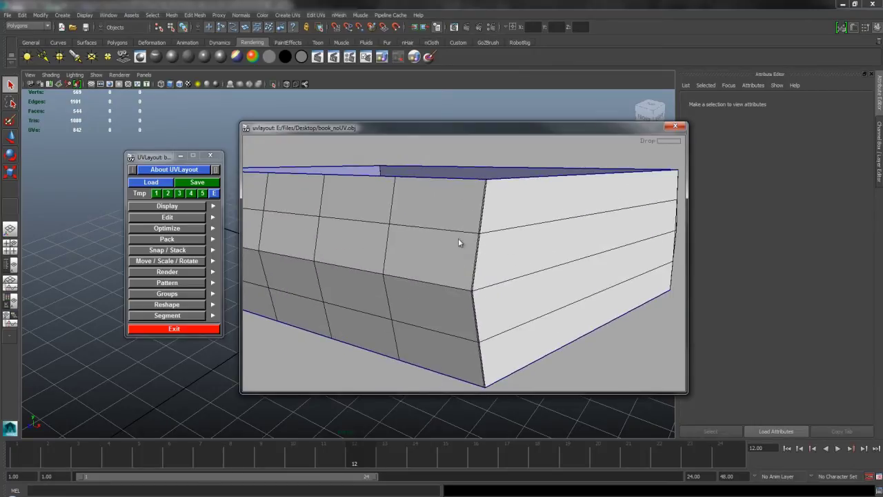
{"action": "right_click_drag", "start_coordinate": [476, 259], "coordinate": [492, 264]}
{"action": "middle_click_drag", "start_coordinate": [492, 264], "coordinate": [487, 256]}
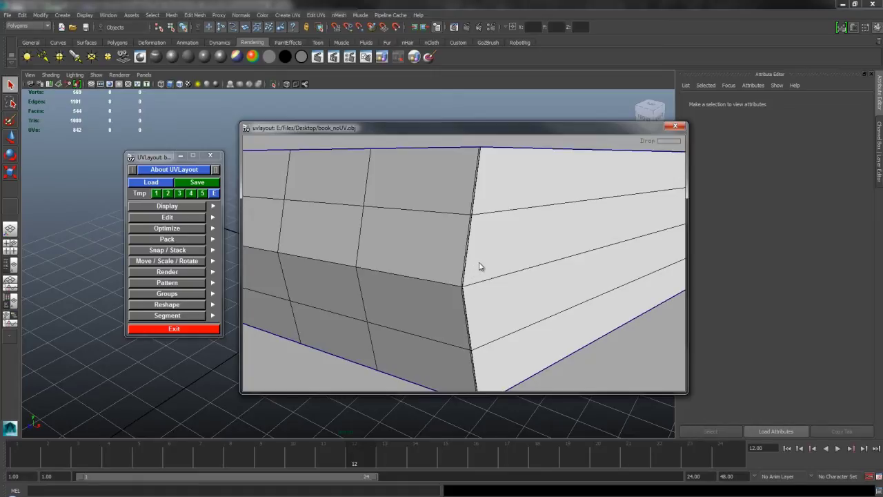
{"action": "mouse_move", "coordinate": [482, 255]}
{"action": "middle_mouse_down"}
{"action": "mouse_move", "coordinate": [490, 240]}
{"action": "mouse_move", "coordinate": [491, 251]}
{"action": "middle_mouse_up"}
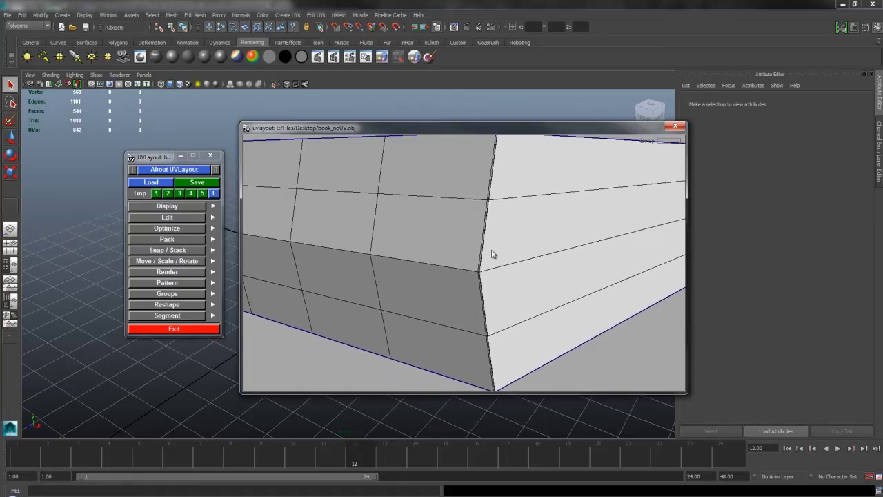
{"action": "right_click_drag", "start_coordinate": [495, 245], "coordinate": [394, 150]}
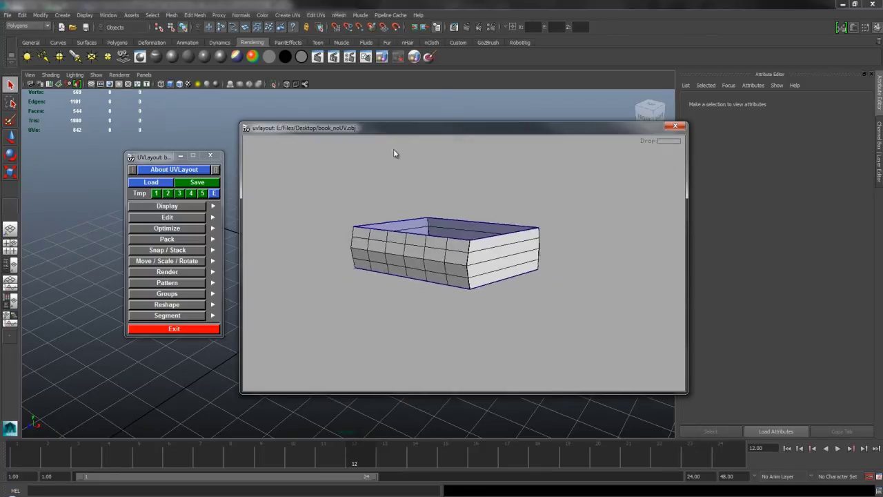
{"action": "mouse_move", "coordinate": [511, 223]}
{"action": "left_mouse_down"}
{"action": "mouse_move", "coordinate": [493, 239]}
{"action": "mouse_move", "coordinate": [509, 218]}
{"action": "left_mouse_up"}
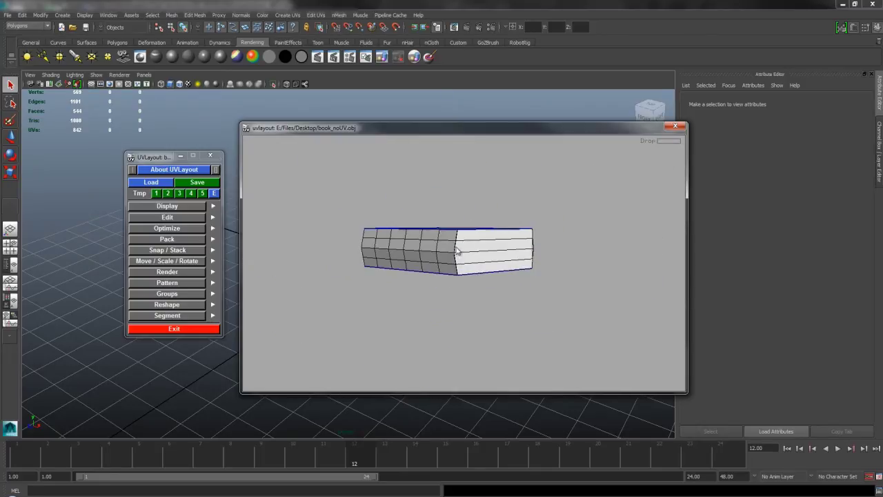
{"action": "right_click_drag", "start_coordinate": [456, 247], "coordinate": [472, 290]}
{"action": "right_click_drag", "start_coordinate": [478, 257], "coordinate": [565, 310]}
{"action": "mouse_move", "coordinate": [489, 268]}
{"action": "middle_mouse_down"}
{"action": "mouse_move", "coordinate": [504, 246]}
{"action": "mouse_move", "coordinate": [495, 256]}
{"action": "middle_mouse_up"}
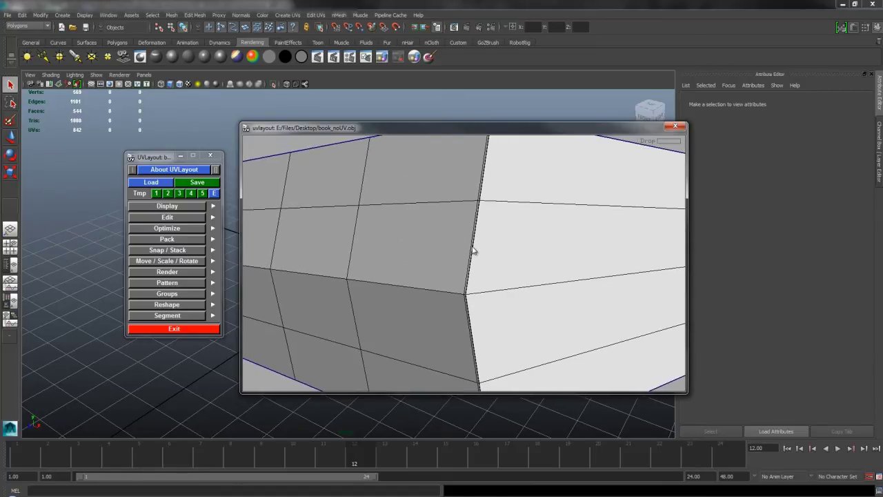
{"action": "key", "text": "c"}
{"action": "right_click_drag", "start_coordinate": [474, 250], "coordinate": [400, 221]}
{"action": "left_click_drag", "start_coordinate": [441, 238], "coordinate": [517, 253]}
{"action": "left_click_drag", "start_coordinate": [581, 266], "coordinate": [449, 242]}
{"action": "right_click_drag", "start_coordinate": [507, 276], "coordinate": [655, 335]}
{"action": "middle_click_drag", "start_coordinate": [369, 233], "coordinate": [424, 247]}
{"action": "right_click_drag", "start_coordinate": [423, 246], "coordinate": [551, 304]}
{"action": "middle_click_drag", "start_coordinate": [446, 237], "coordinate": [474, 259]}
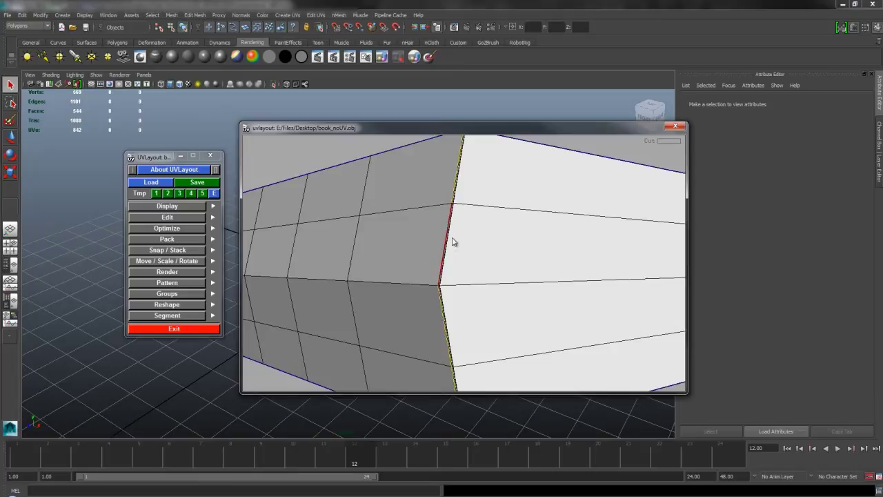
Step: Try cutting along the page block's middle horizontal edge loop, and weld that loop and the corner edge back together
{"action": "left_click_drag", "start_coordinate": [453, 243], "coordinate": [448, 237]}
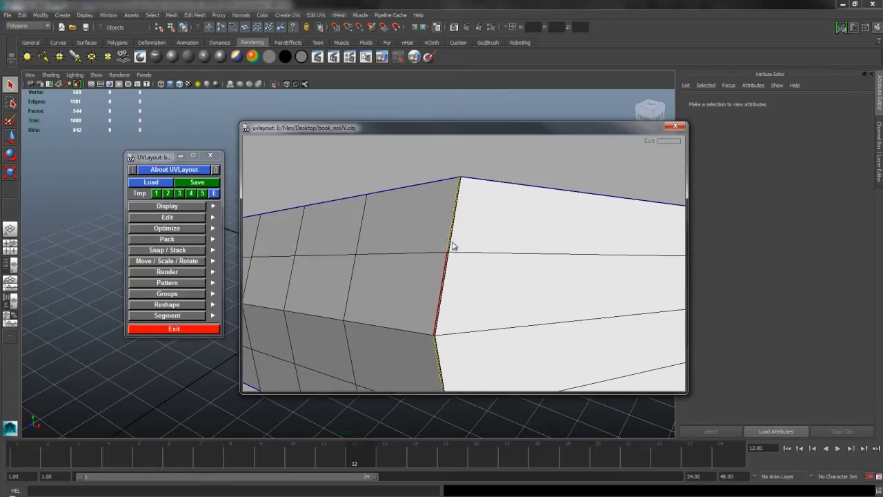
{"action": "left_click_drag", "start_coordinate": [453, 248], "coordinate": [467, 222]}
{"action": "right_click_drag", "start_coordinate": [467, 221], "coordinate": [466, 203]}
{"action": "left_click_drag", "start_coordinate": [466, 214], "coordinate": [461, 220]}
{"action": "right_click_drag", "start_coordinate": [462, 219], "coordinate": [485, 233]}
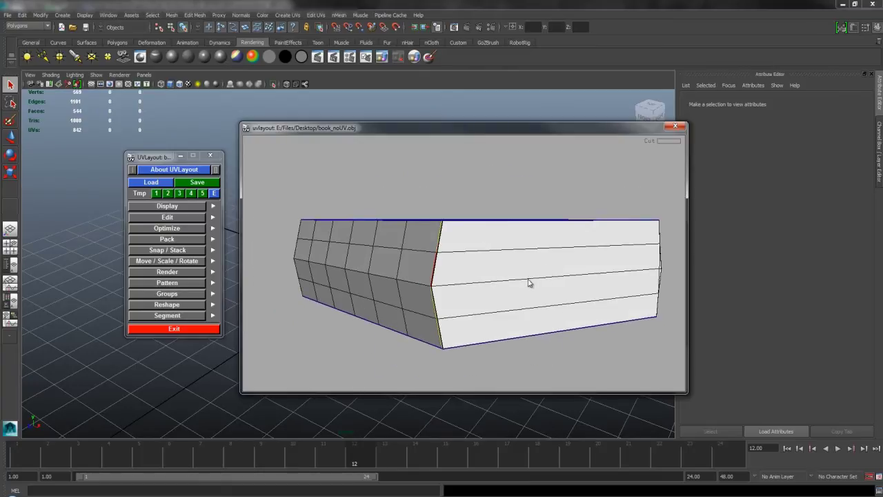
{"action": "key", "text": "c"}
{"action": "left_click_drag", "start_coordinate": [405, 250], "coordinate": [502, 315]}
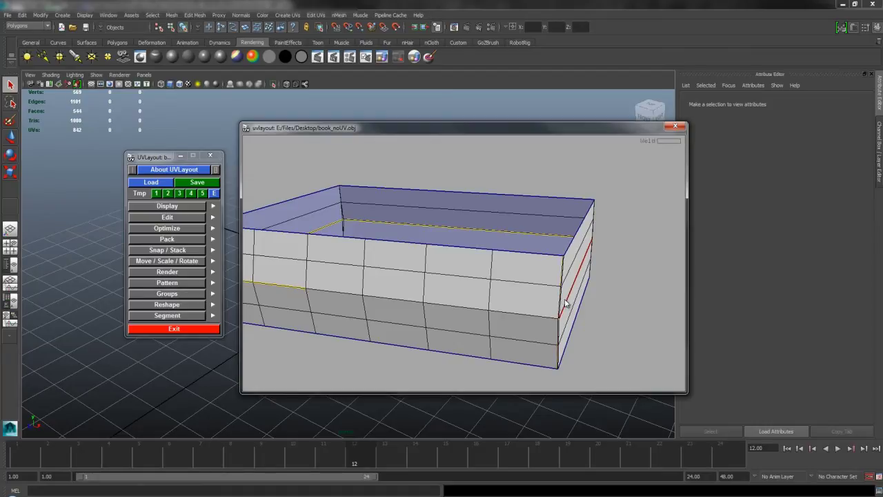
{"action": "key", "text": "w"}
{"action": "left_click_drag", "start_coordinate": [524, 317], "coordinate": [597, 258]}
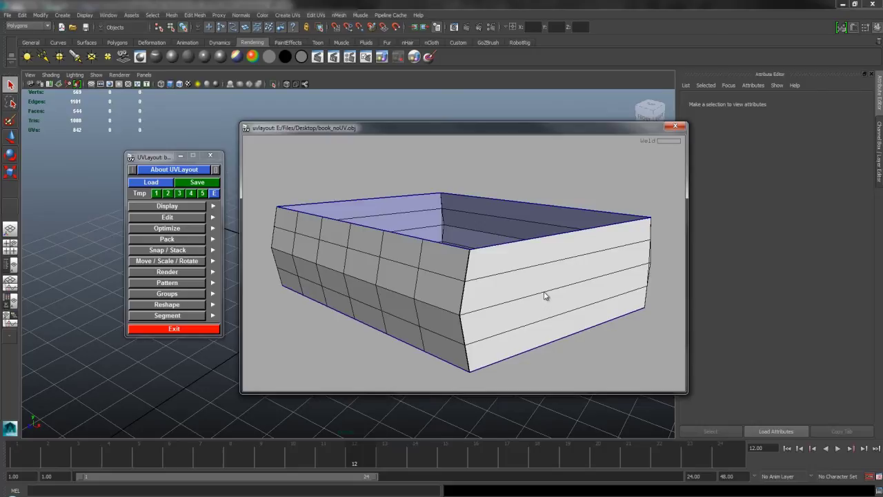
Step: Cut the page block's middle horizontal edge loop again and weld it back on each side in turn
{"action": "key", "text": "c"}
{"action": "left_click_drag", "start_coordinate": [464, 292], "coordinate": [478, 294]}
{"action": "right_click_drag", "start_coordinate": [478, 294], "coordinate": [466, 287]}
{"action": "left_click_drag", "start_coordinate": [465, 287], "coordinate": [470, 294]}
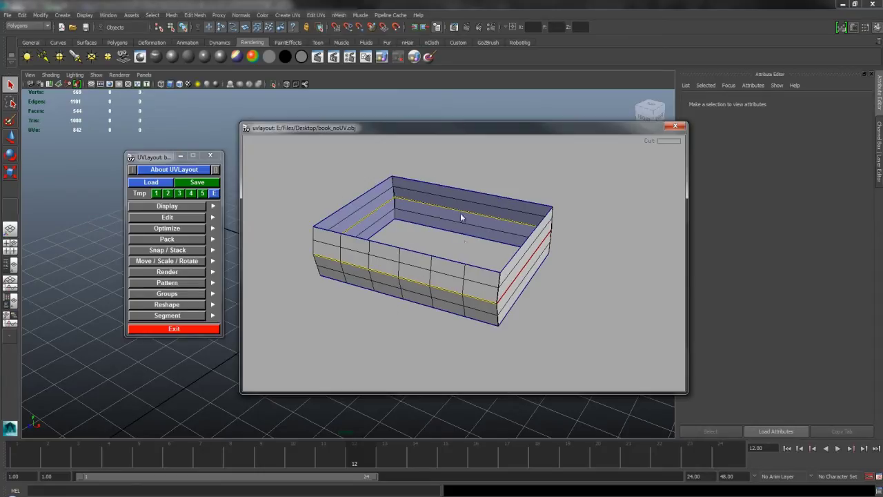
{"action": "middle_click_drag", "start_coordinate": [412, 208], "coordinate": [429, 213]}
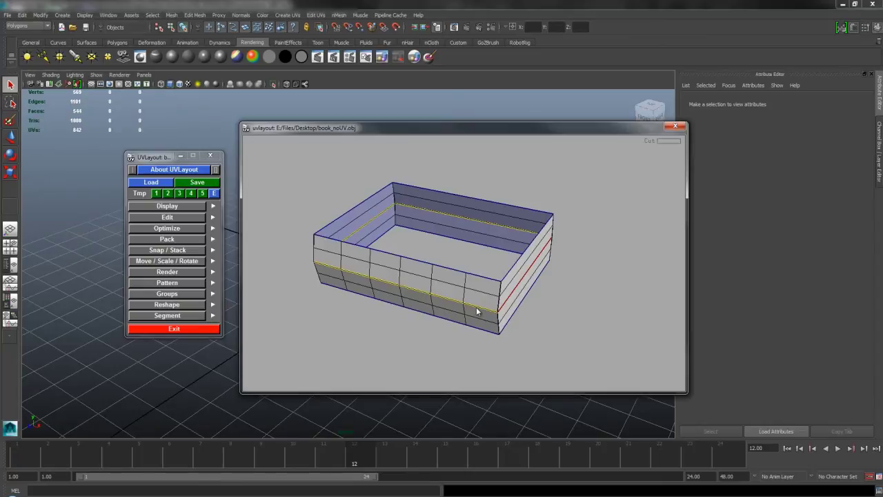
{"action": "key", "text": "w"}
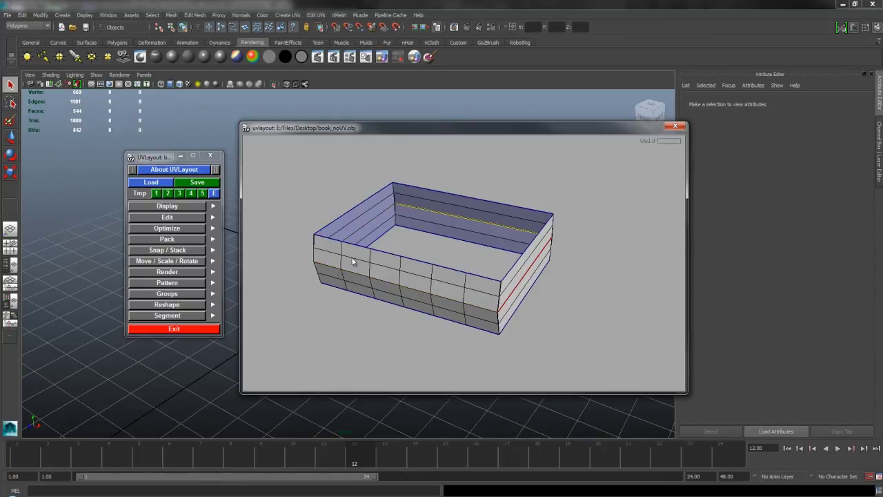
{"action": "left_click_drag", "start_coordinate": [360, 221], "coordinate": [521, 289]}
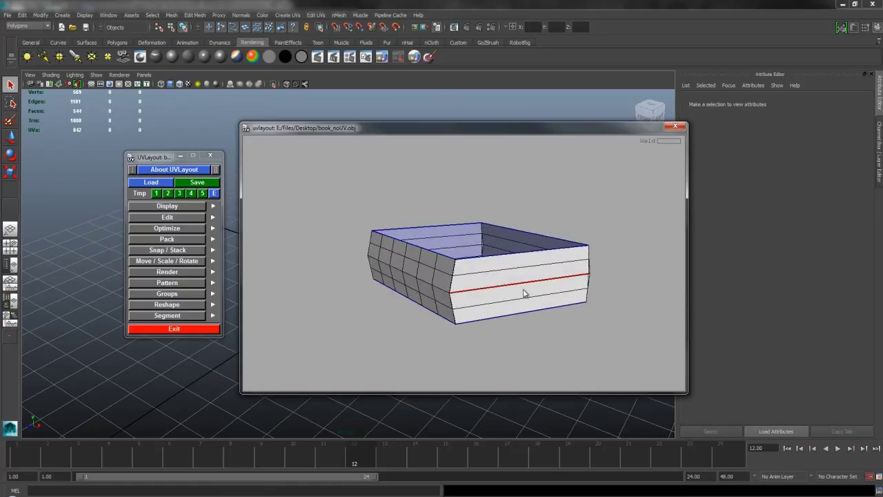
{"action": "right_click_drag", "start_coordinate": [520, 287], "coordinate": [560, 319]}
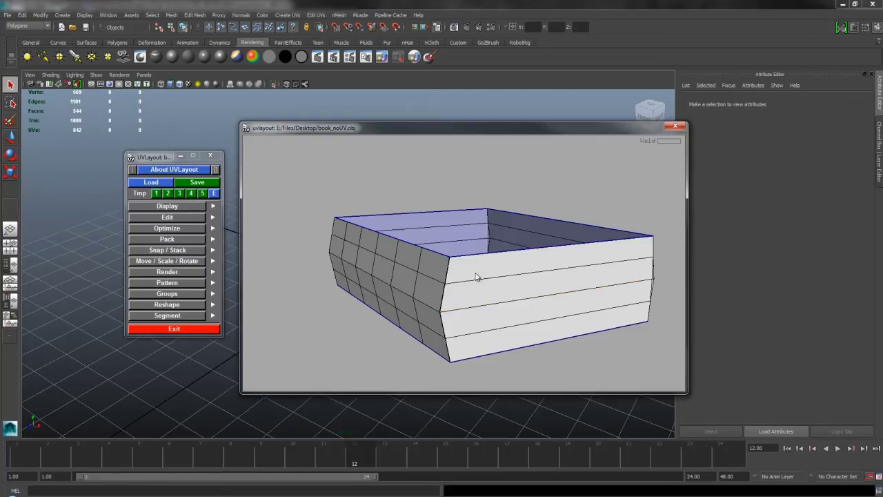
Step: Cut the vertical corner edge of the page block and split the shell open along it
{"action": "scroll", "coordinate": [498, 301], "scroll_direction": "up", "scroll_amount": 6}
{"action": "scroll", "coordinate": [513, 262], "scroll_direction": "down", "scroll_amount": 3}
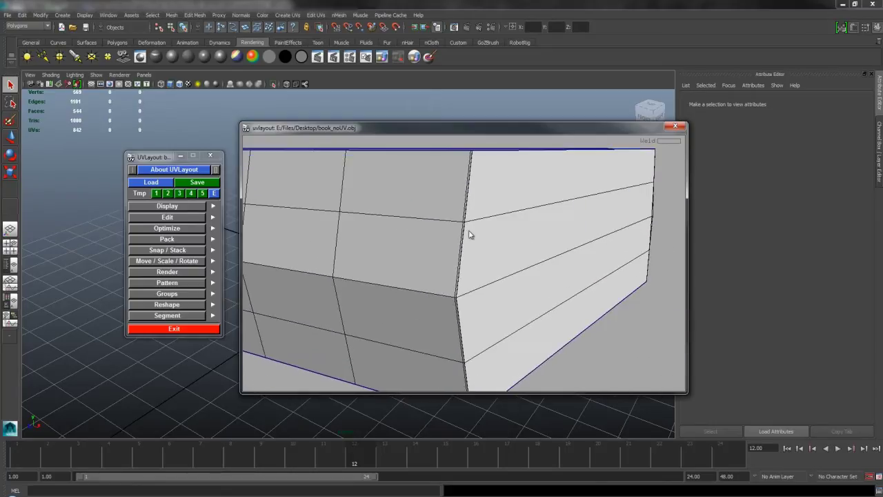
{"action": "scroll", "coordinate": [462, 237], "scroll_direction": "down", "scroll_amount": 5}
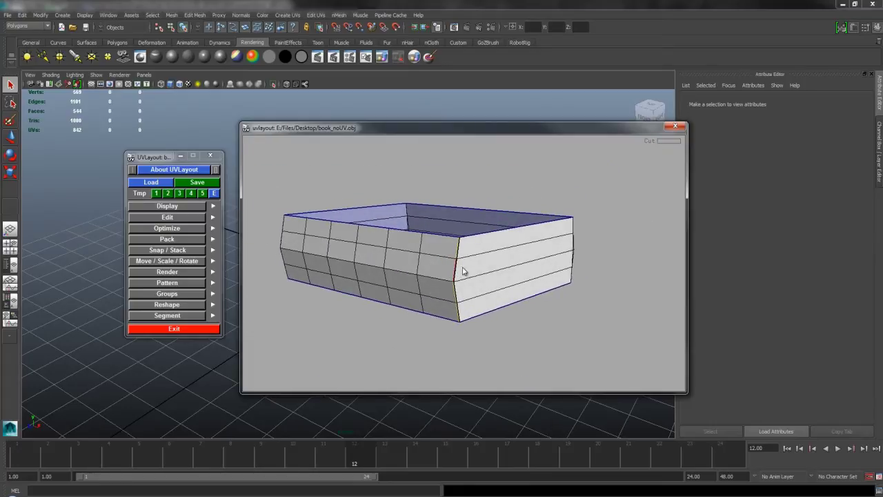
{"action": "key", "text": "shift+s"}
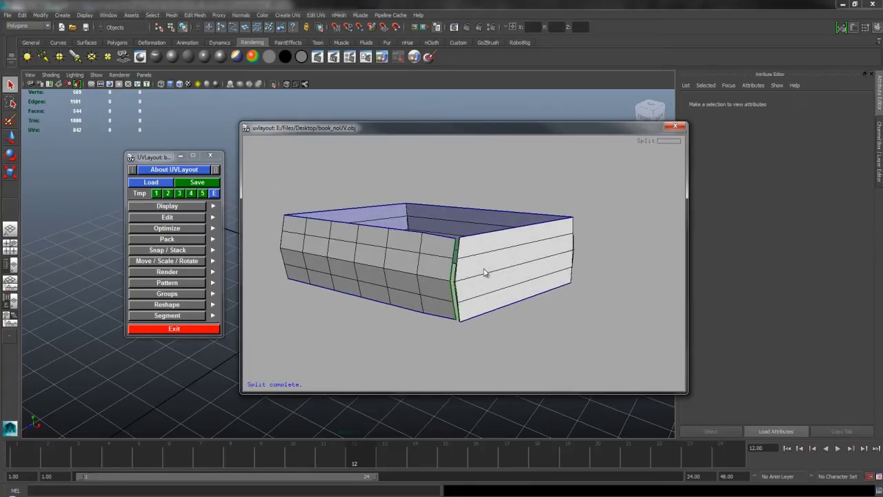
Step: Try cutting two more vertical edge lines on the page block's gridded side and detaching the section between them, and undo it
{"action": "left_click_drag", "start_coordinate": [473, 261], "coordinate": [478, 264]}
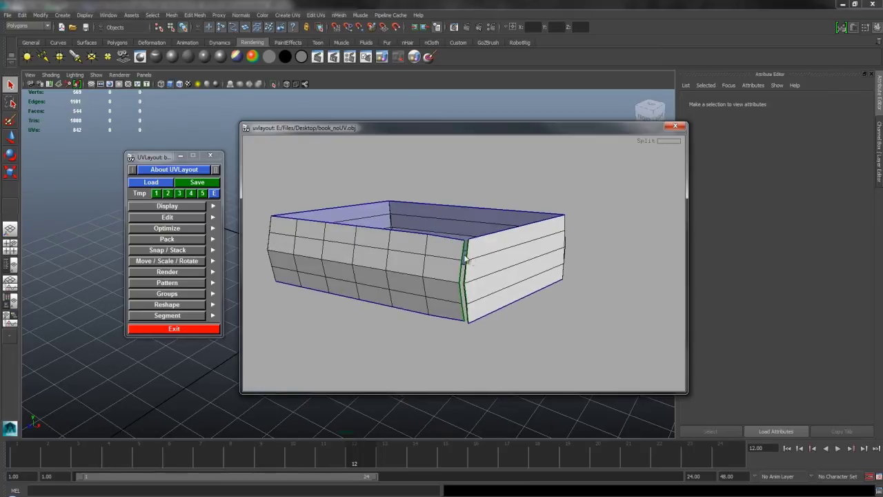
{"action": "middle_click_drag", "start_coordinate": [444, 270], "coordinate": [471, 318]}
{"action": "key", "text": "c"}
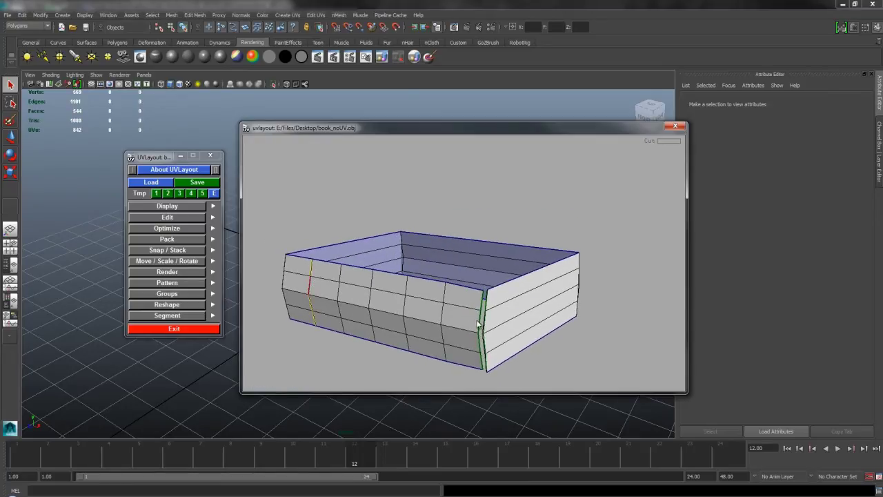
{"action": "key", "text": "c"}
{"action": "key", "text": "Return"}
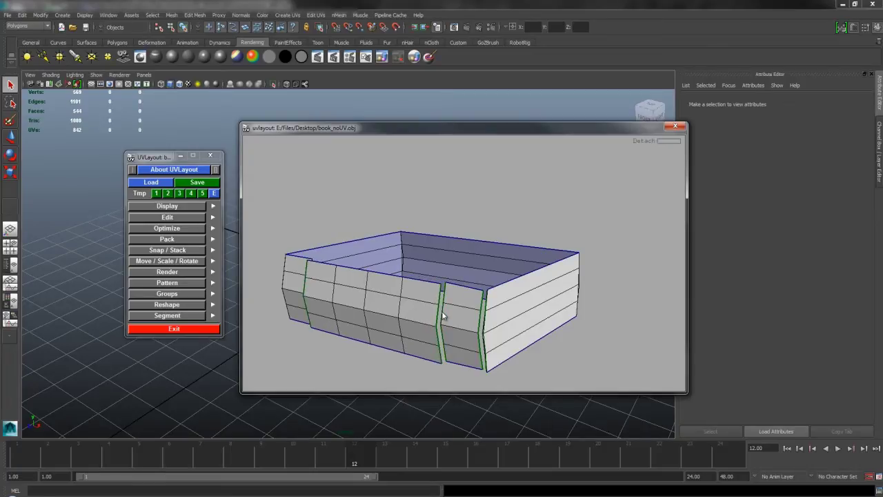
{"action": "mouse_move", "coordinate": [351, 297]}
{"action": "left_mouse_down"}
{"action": "mouse_move", "coordinate": [393, 304]}
{"action": "mouse_move", "coordinate": [360, 310]}
{"action": "left_mouse_up"}
{"action": "key", "text": "ctrl+z"}
{"action": "key", "text": "ctrl+z"}
{"action": "key", "text": "ctrl+z"}
Step: Drop the split page block into UV space and display the shells in the UV view
{"action": "mouse_move", "coordinate": [458, 309]}
{"action": "left_mouse_down"}
{"action": "mouse_move", "coordinate": [431, 306]}
{"action": "mouse_move", "coordinate": [464, 306]}
{"action": "mouse_move", "coordinate": [464, 282]}
{"action": "mouse_move", "coordinate": [462, 314]}
{"action": "mouse_move", "coordinate": [460, 289]}
{"action": "mouse_move", "coordinate": [478, 292]}
{"action": "mouse_move", "coordinate": [470, 296]}
{"action": "left_mouse_up"}
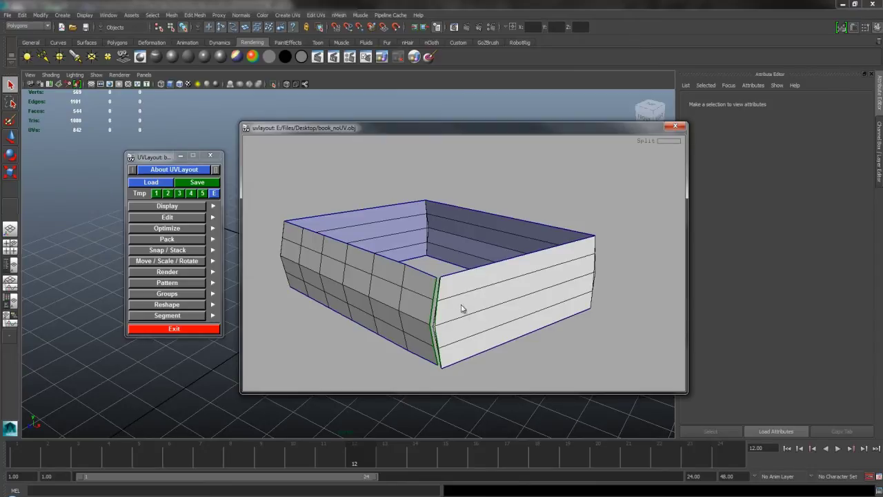
{"action": "key", "text": "d"}
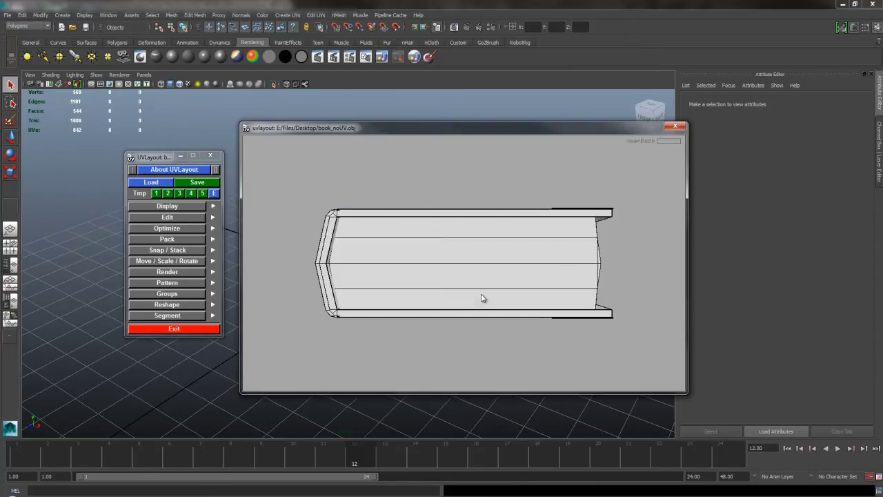
{"action": "mouse_move", "coordinate": [511, 284]}
{"action": "left_mouse_down"}
{"action": "mouse_move", "coordinate": [507, 297]}
{"action": "mouse_move", "coordinate": [517, 283]}
{"action": "mouse_move", "coordinate": [510, 229]}
{"action": "mouse_move", "coordinate": [465, 269]}
{"action": "mouse_move", "coordinate": [510, 321]}
{"action": "mouse_move", "coordinate": [518, 346]}
{"action": "mouse_move", "coordinate": [561, 325]}
{"action": "mouse_move", "coordinate": [545, 324]}
{"action": "mouse_move", "coordinate": [504, 290]}
{"action": "mouse_move", "coordinate": [485, 261]}
{"action": "mouse_move", "coordinate": [465, 278]}
{"action": "mouse_move", "coordinate": [451, 255]}
{"action": "mouse_move", "coordinate": [467, 247]}
{"action": "mouse_move", "coordinate": [448, 294]}
{"action": "mouse_move", "coordinate": [545, 301]}
{"action": "mouse_move", "coordinate": [462, 246]}
{"action": "mouse_move", "coordinate": [481, 315]}
{"action": "mouse_move", "coordinate": [476, 307]}
{"action": "mouse_move", "coordinate": [495, 301]}
{"action": "mouse_move", "coordinate": [481, 299]}
{"action": "mouse_move", "coordinate": [508, 296]}
{"action": "mouse_move", "coordinate": [512, 277]}
{"action": "left_mouse_up"}
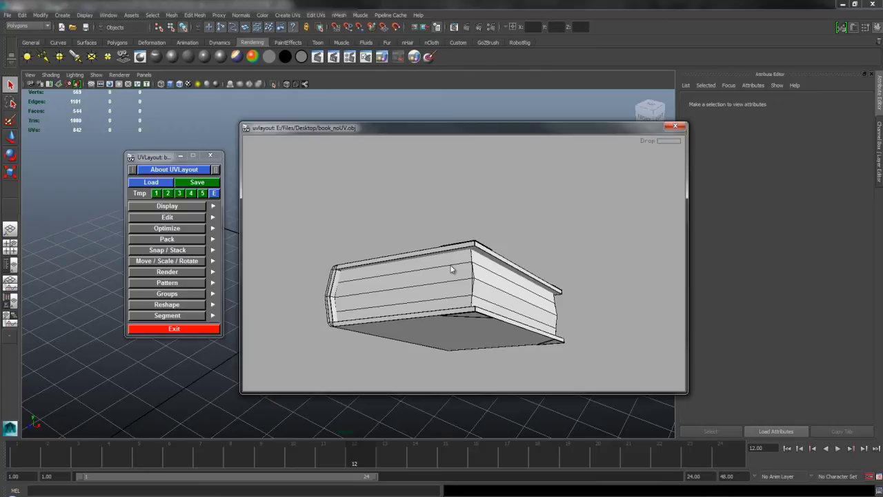
{"action": "left_click_drag", "start_coordinate": [503, 283], "coordinate": [518, 259]}
{"action": "middle_click_drag", "start_coordinate": [518, 259], "coordinate": [521, 257]}
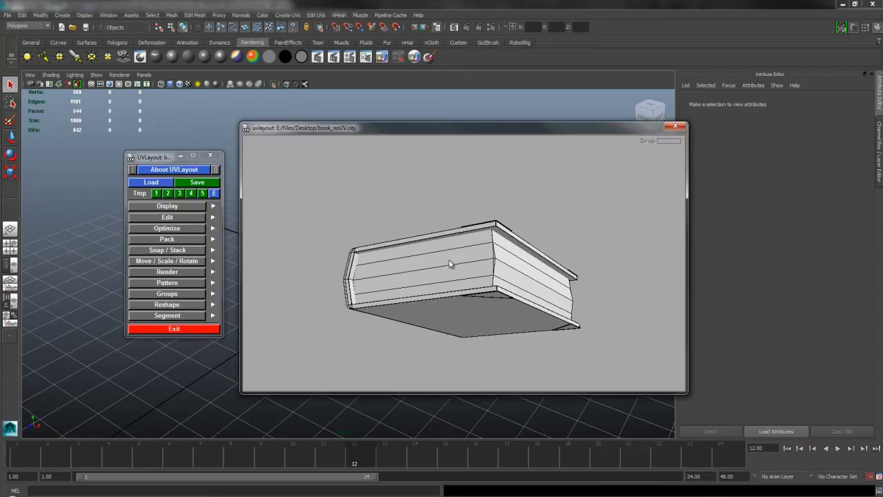
{"action": "key", "text": "1"}
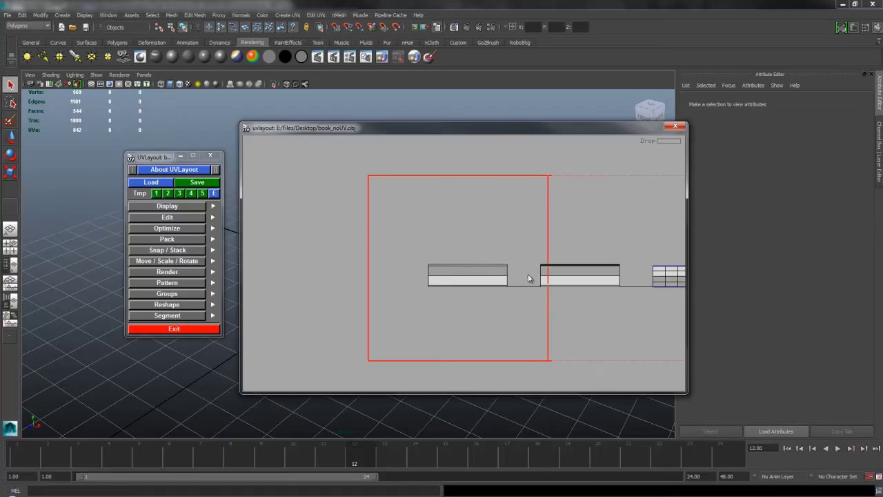
Step: Move the two banded shells and two thin shells out of the UV square, and place the page block shell in its middle
{"action": "middle_click_drag", "start_coordinate": [528, 278], "coordinate": [432, 194]}
{"action": "middle_click_drag", "start_coordinate": [305, 265], "coordinate": [443, 210]}
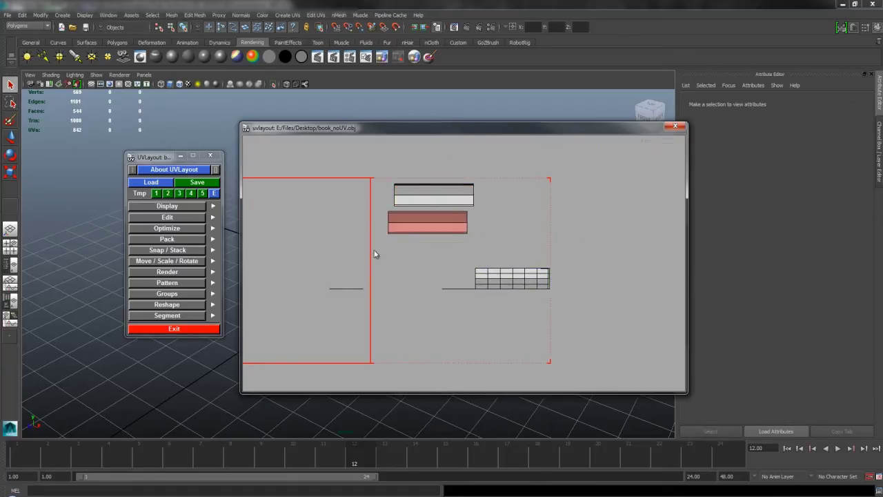
{"action": "middle_click_drag", "start_coordinate": [352, 290], "coordinate": [414, 242]}
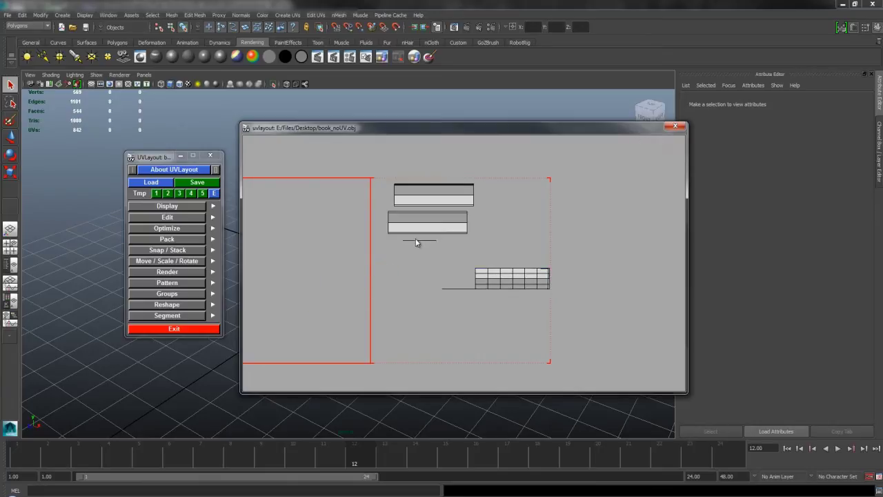
{"action": "middle_click_drag", "start_coordinate": [444, 269], "coordinate": [453, 296]}
{"action": "left_click_drag", "start_coordinate": [406, 265], "coordinate": [469, 306]}
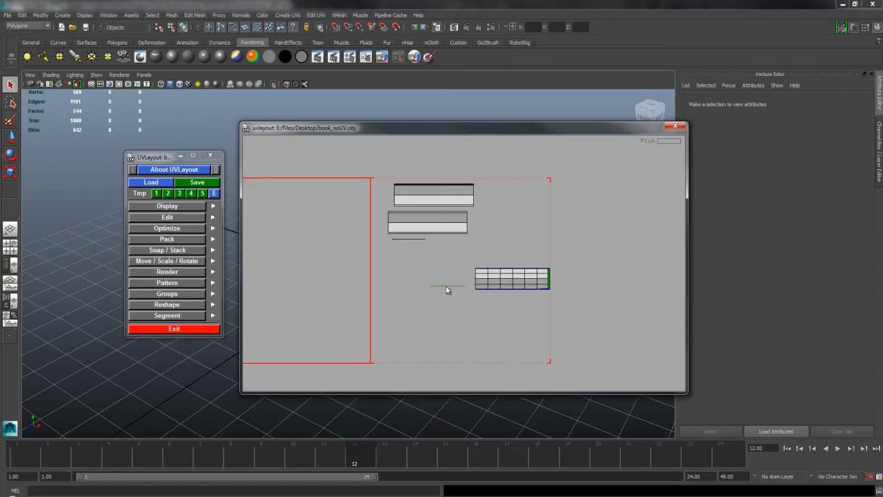
{"action": "middle_click_drag", "start_coordinate": [446, 287], "coordinate": [448, 242]}
{"action": "middle_click_drag", "start_coordinate": [503, 278], "coordinate": [339, 269]}
{"action": "left_click_drag", "start_coordinate": [398, 288], "coordinate": [476, 291]}
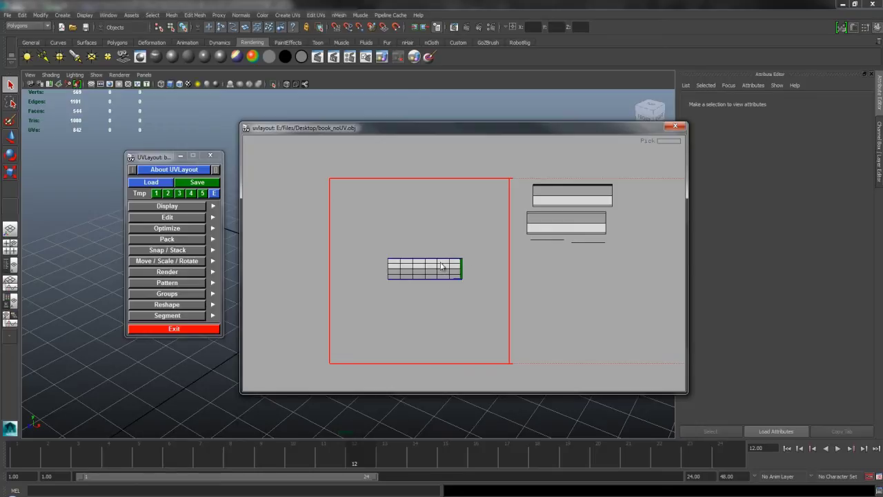
Step: Examine the page block shell and its split edge up close in the UV view
{"action": "middle_click_drag", "start_coordinate": [443, 264], "coordinate": [449, 264]}
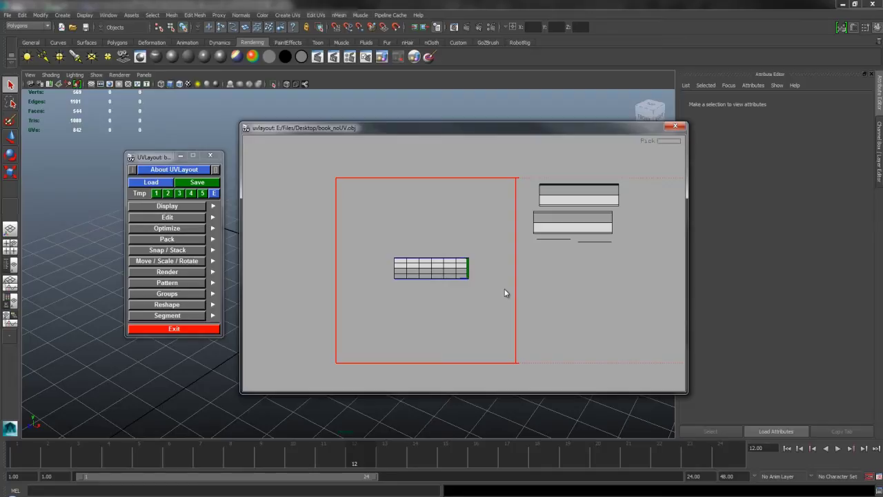
{"action": "middle_click_drag", "start_coordinate": [508, 296], "coordinate": [514, 300]}
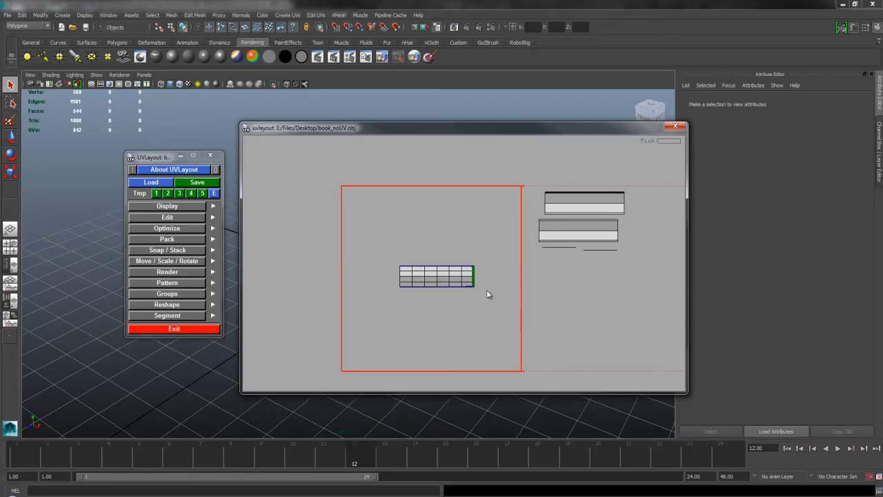
{"action": "middle_click_drag", "start_coordinate": [484, 265], "coordinate": [447, 265]}
{"action": "right_click_drag", "start_coordinate": [447, 265], "coordinate": [509, 235]}
{"action": "middle_click_drag", "start_coordinate": [509, 236], "coordinate": [545, 217]}
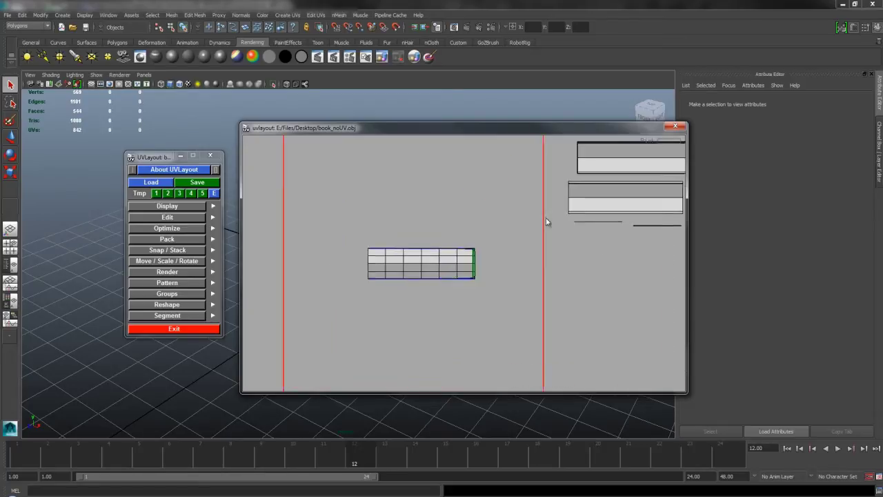
{"action": "right_click_drag", "start_coordinate": [546, 218], "coordinate": [535, 227]}
{"action": "middle_click_drag", "start_coordinate": [535, 228], "coordinate": [524, 241]}
{"action": "right_click_drag", "start_coordinate": [524, 246], "coordinate": [547, 211]}
{"action": "middle_click_drag", "start_coordinate": [548, 211], "coordinate": [561, 231]}
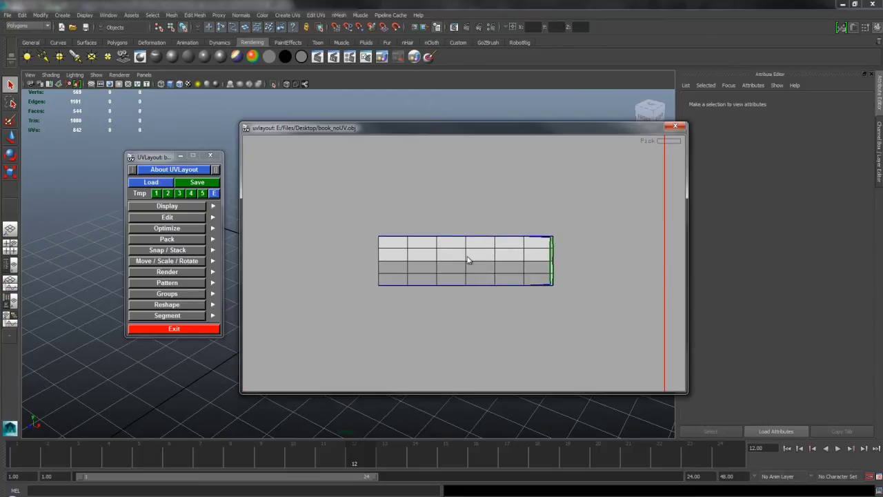
Step: Flatten the page block shell in the UV view until it unfolds into one long strip
{"action": "key", "text": "f"}
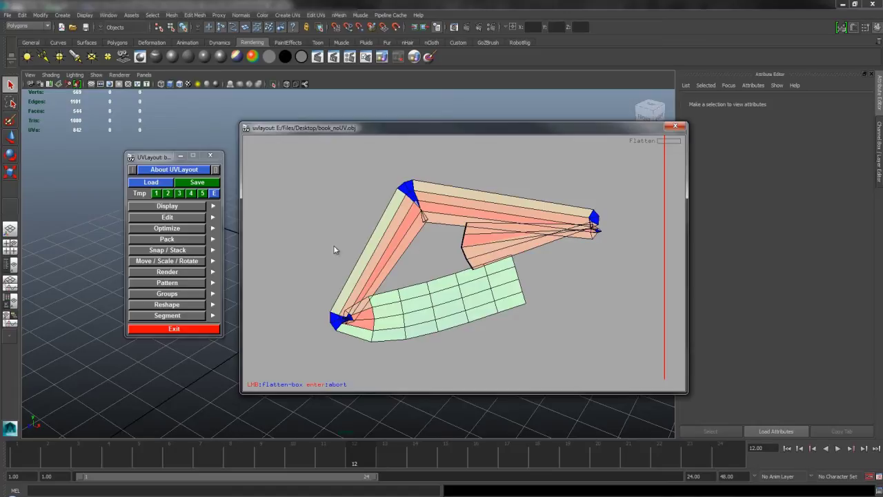
{"action": "key", "text": "Return"}
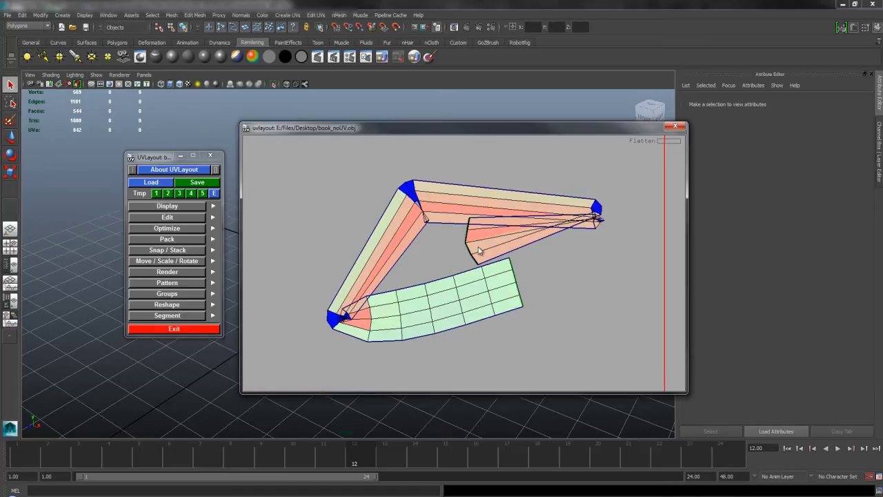
{"action": "scroll", "coordinate": [479, 251], "scroll_direction": "down", "scroll_amount": 4}
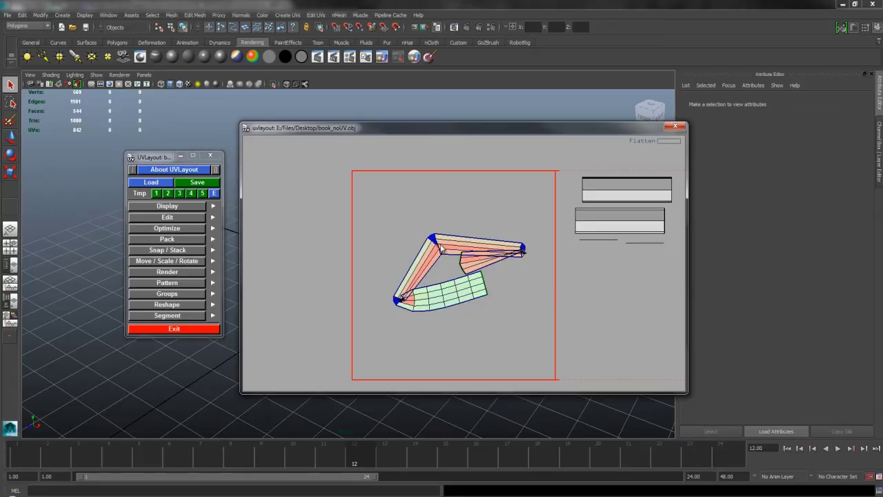
{"action": "key", "text": "f"}
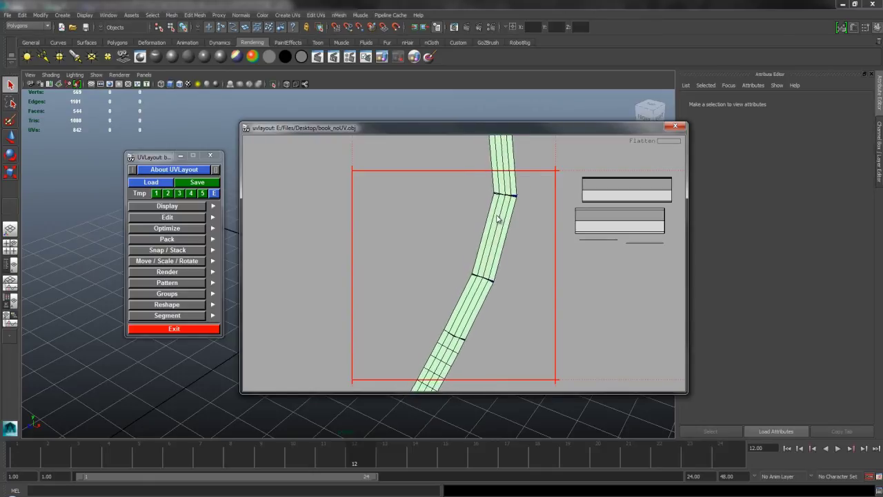
{"action": "right_click_drag", "start_coordinate": [497, 215], "coordinate": [500, 225]}
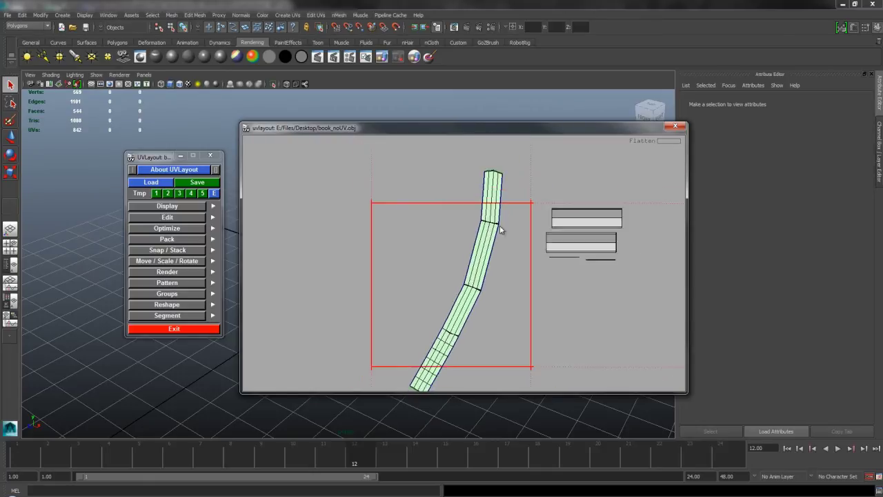
{"action": "middle_click_drag", "start_coordinate": [499, 225], "coordinate": [486, 215]}
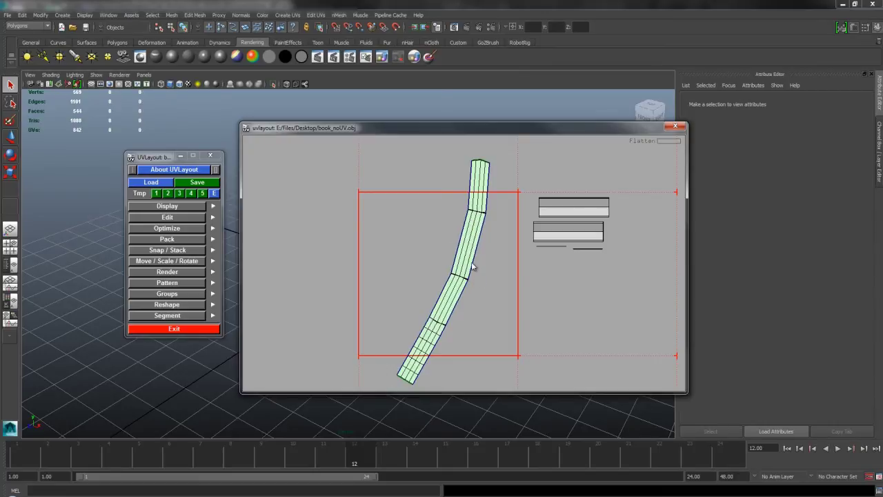
{"action": "scroll", "coordinate": [464, 262], "scroll_direction": "up", "scroll_amount": 5}
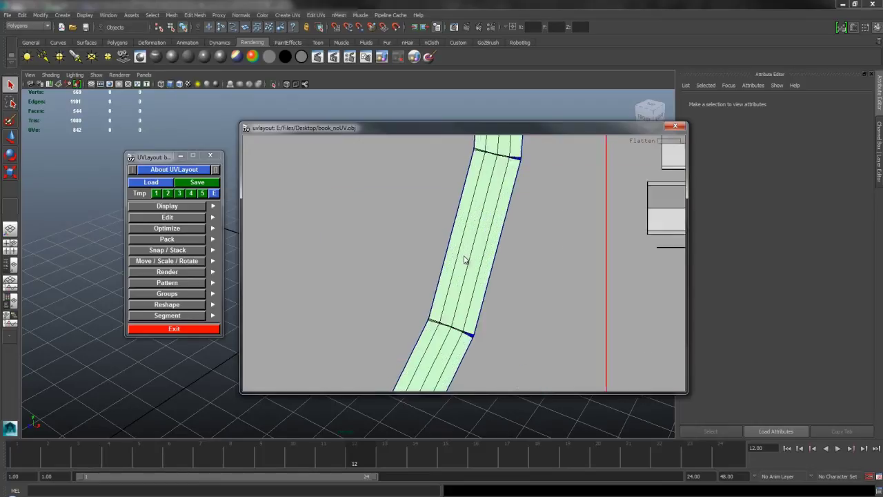
{"action": "scroll", "coordinate": [475, 199], "scroll_direction": "down", "scroll_amount": 5}
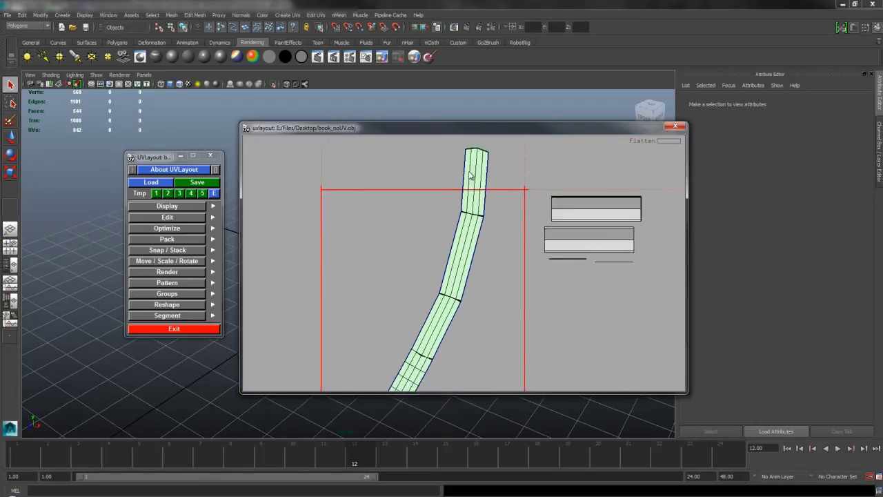
{"action": "middle_click_drag", "start_coordinate": [472, 140], "coordinate": [472, 122]}
{"action": "scroll", "coordinate": [471, 152], "scroll_direction": "down", "scroll_amount": 1}
{"action": "middle_click_drag", "start_coordinate": [470, 168], "coordinate": [469, 189]}
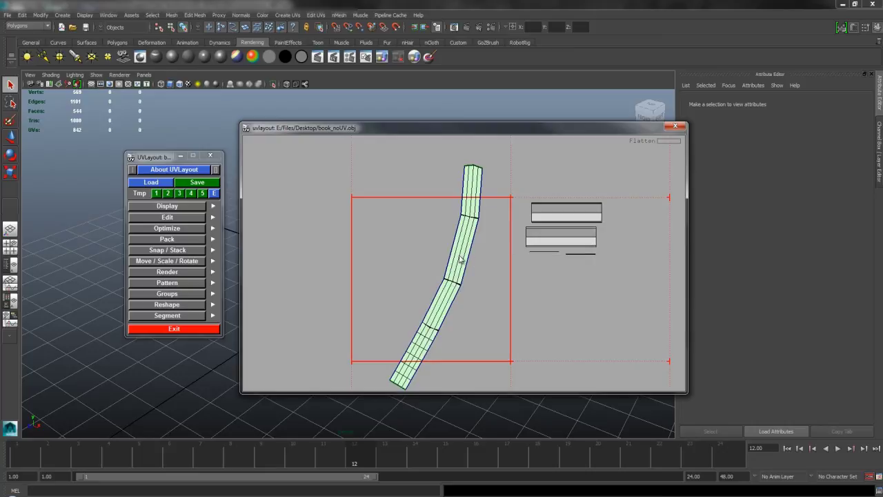
Step: Straighten the flattened page block strip into a vertical rectangle
{"action": "key", "text": "r"}
{"action": "middle_click_drag", "start_coordinate": [459, 256], "coordinate": [476, 230]}
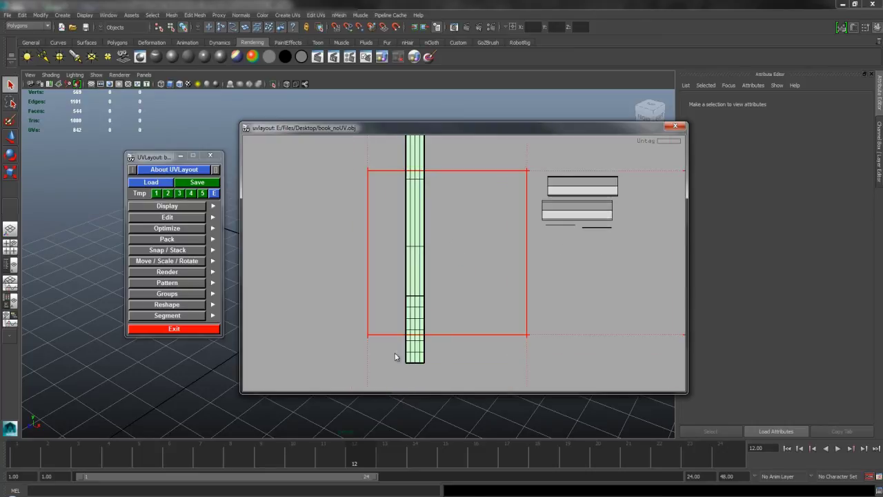
{"action": "middle_click_drag", "start_coordinate": [441, 302], "coordinate": [489, 260]}
{"action": "right_click_drag", "start_coordinate": [489, 260], "coordinate": [554, 204]}
{"action": "mouse_move", "coordinate": [493, 301]}
{"action": "middle_mouse_down"}
{"action": "mouse_move", "coordinate": [516, 198]}
{"action": "mouse_move", "coordinate": [493, 328]}
{"action": "middle_mouse_up"}
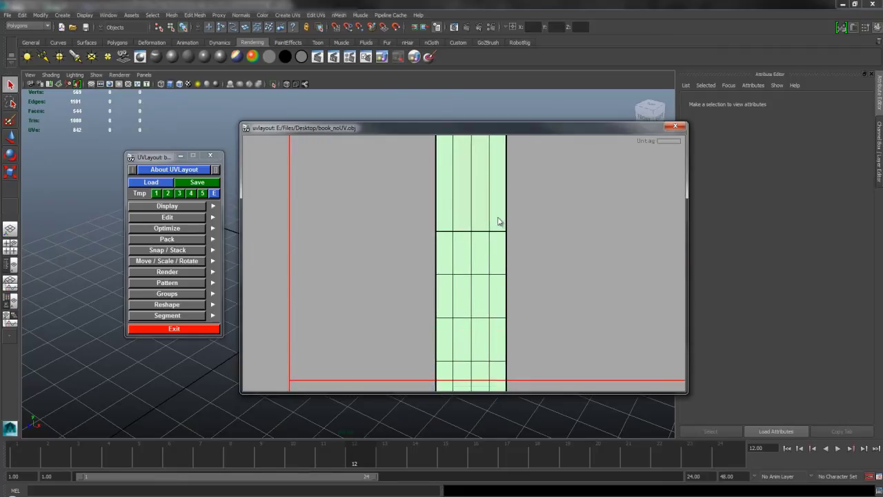
Step: Examine the straightened page block strip up close, following its cross edges along its whole length
{"action": "middle_click_drag", "start_coordinate": [498, 218], "coordinate": [491, 320]}
{"action": "middle_click_drag", "start_coordinate": [453, 232], "coordinate": [455, 310]}
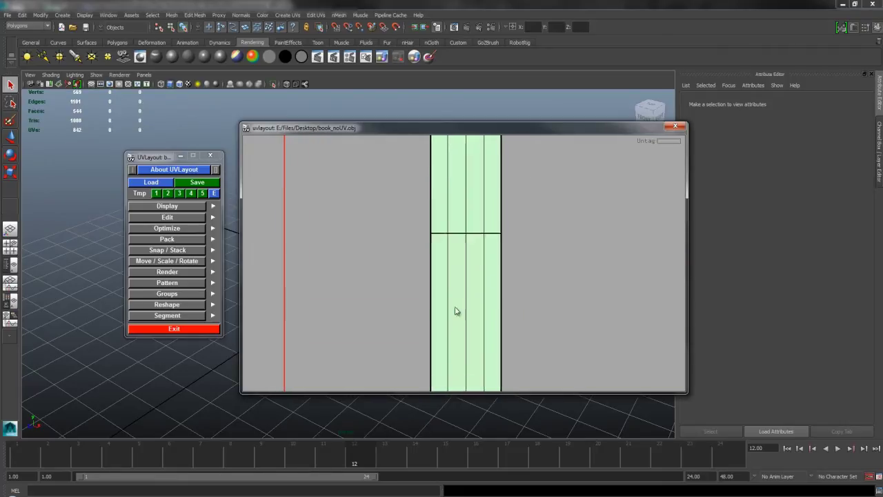
{"action": "scroll", "coordinate": [462, 297], "scroll_direction": "up", "scroll_amount": 3}
{"action": "middle_click_drag", "start_coordinate": [471, 254], "coordinate": [467, 271]}
{"action": "scroll", "coordinate": [467, 268], "scroll_direction": "up", "scroll_amount": 7}
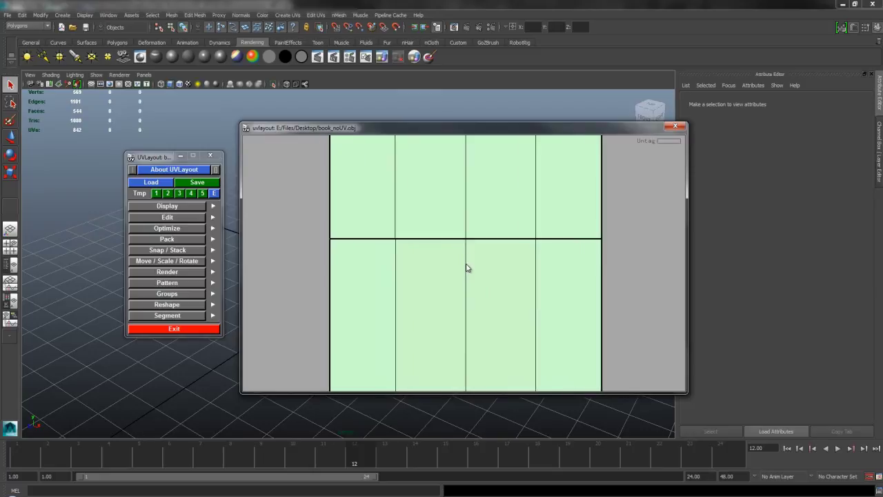
{"action": "scroll", "coordinate": [467, 266], "scroll_direction": "down", "scroll_amount": 6}
{"action": "mouse_move", "coordinate": [467, 212]}
{"action": "middle_mouse_down"}
{"action": "mouse_move", "coordinate": [469, 360]}
{"action": "mouse_move", "coordinate": [480, 276]}
{"action": "mouse_move", "coordinate": [471, 366]}
{"action": "middle_mouse_up"}
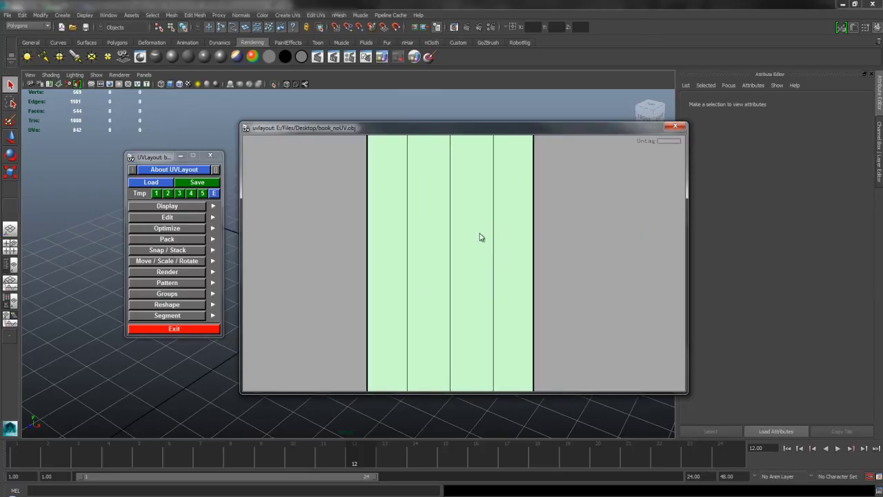
{"action": "middle_click_drag", "start_coordinate": [480, 236], "coordinate": [460, 375]}
{"action": "scroll", "coordinate": [454, 277], "scroll_direction": "down", "scroll_amount": 3}
{"action": "mouse_move", "coordinate": [462, 198]}
{"action": "middle_mouse_down"}
{"action": "mouse_move", "coordinate": [471, 324]}
{"action": "mouse_move", "coordinate": [457, 357]}
{"action": "middle_mouse_up"}
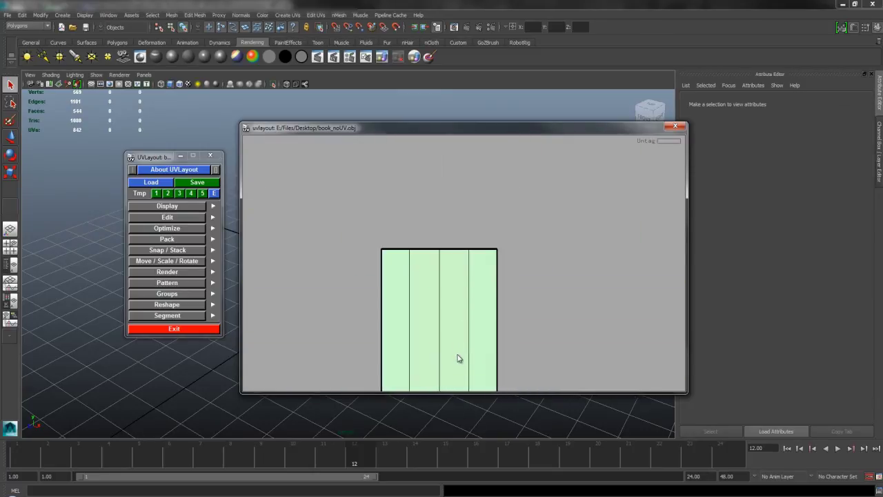
{"action": "scroll", "coordinate": [461, 296], "scroll_direction": "up", "scroll_amount": 3}
{"action": "scroll", "coordinate": [461, 301], "scroll_direction": "down", "scroll_amount": 2}
{"action": "scroll", "coordinate": [462, 300], "scroll_direction": "down", "scroll_amount": 5}
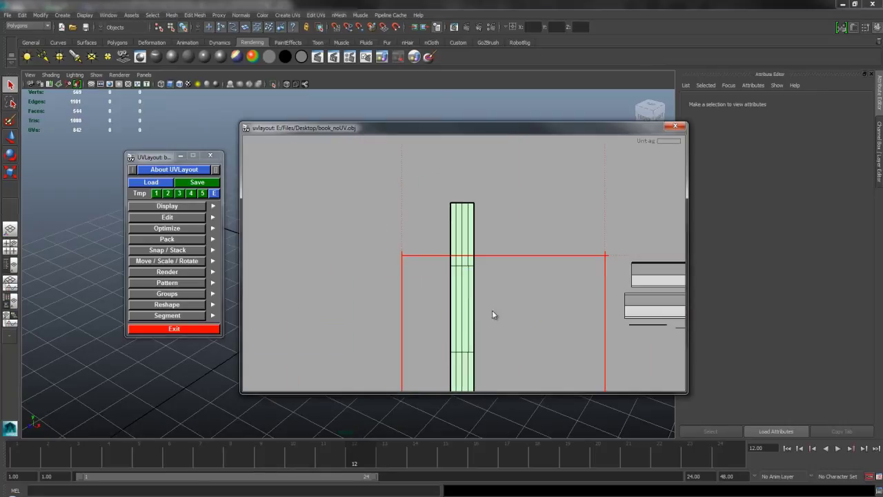
{"action": "middle_click_drag", "start_coordinate": [493, 313], "coordinate": [469, 233]}
{"action": "scroll", "coordinate": [494, 210], "scroll_direction": "down", "scroll_amount": 2}
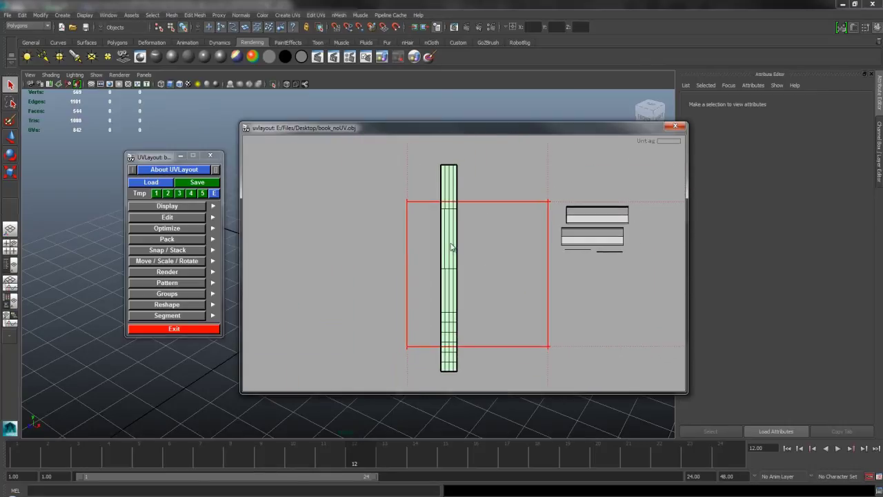
Step: Flatten the straightened page block strip once more and inspect the cross edge above its gridded section
{"action": "key", "text": "f"}
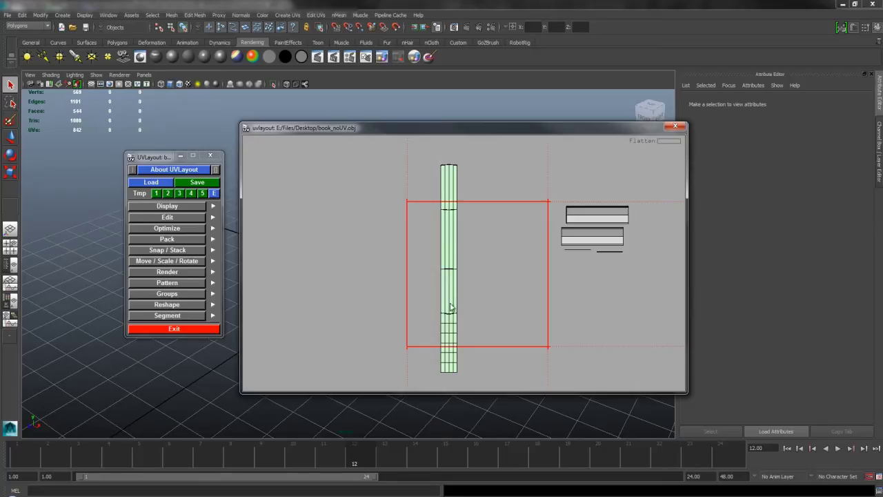
{"action": "scroll", "coordinate": [449, 313], "scroll_direction": "up", "scroll_amount": 5}
{"action": "mouse_move", "coordinate": [449, 313]}
{"action": "middle_mouse_down"}
{"action": "mouse_move", "coordinate": [463, 211]}
{"action": "mouse_move", "coordinate": [448, 299]}
{"action": "middle_mouse_up"}
{"action": "scroll", "coordinate": [448, 299], "scroll_direction": "up", "scroll_amount": 1}
{"action": "scroll", "coordinate": [445, 307], "scroll_direction": "up", "scroll_amount": 1}
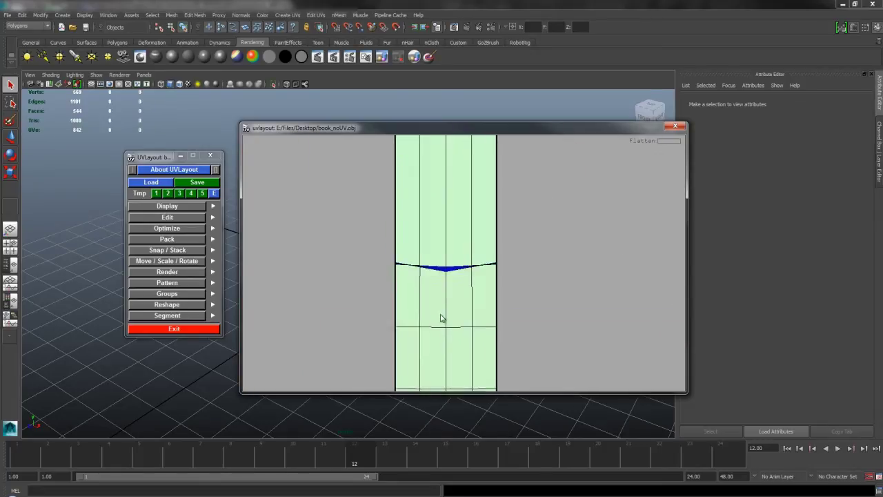
{"action": "scroll", "coordinate": [451, 290], "scroll_direction": "up", "scroll_amount": 2}
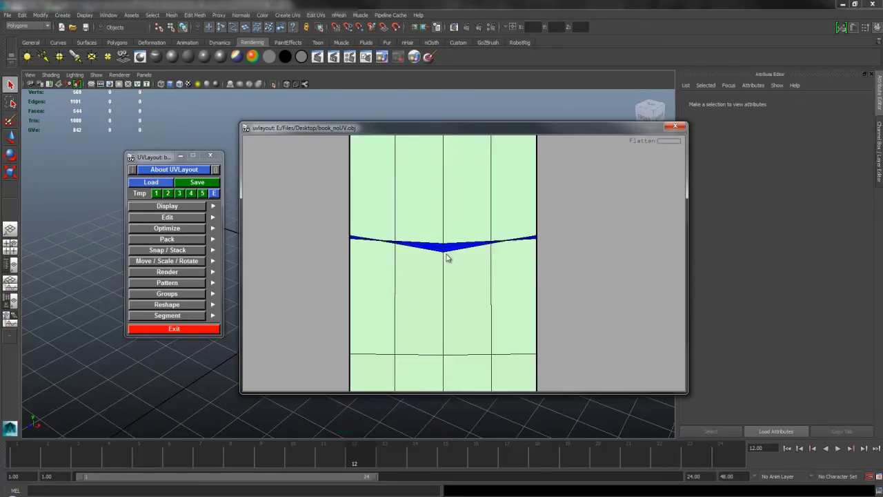
{"action": "scroll", "coordinate": [449, 257], "scroll_direction": "up", "scroll_amount": 1}
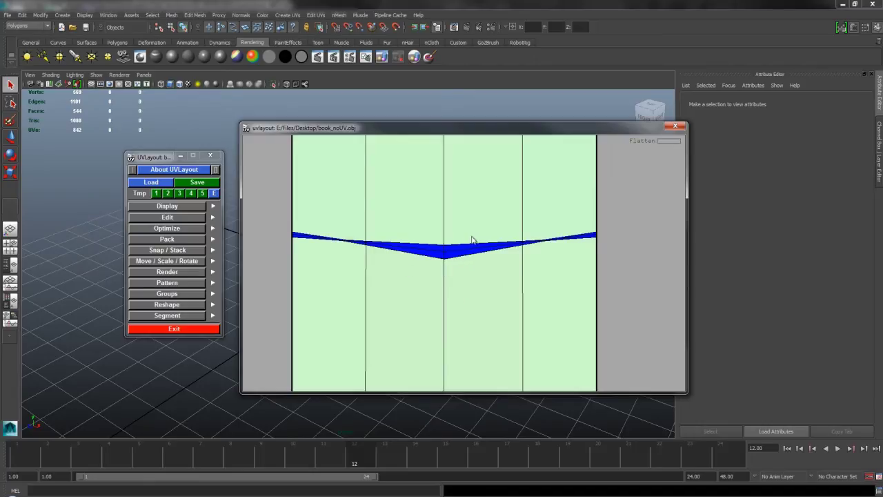
Step: Examine the remaining cross edges of the page block strip for distortion, up to its plain end
{"action": "middle_click_drag", "start_coordinate": [472, 240], "coordinate": [469, 302]}
{"action": "right_click_drag", "start_coordinate": [473, 264], "coordinate": [468, 184]}
{"action": "middle_click_drag", "start_coordinate": [467, 185], "coordinate": [523, 267]}
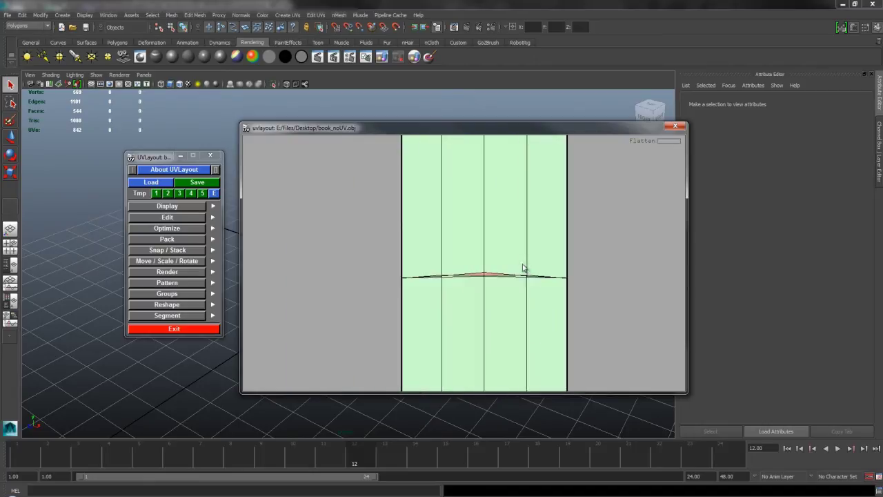
{"action": "right_click_drag", "start_coordinate": [522, 269], "coordinate": [515, 293]}
{"action": "middle_click_drag", "start_coordinate": [514, 293], "coordinate": [528, 292]}
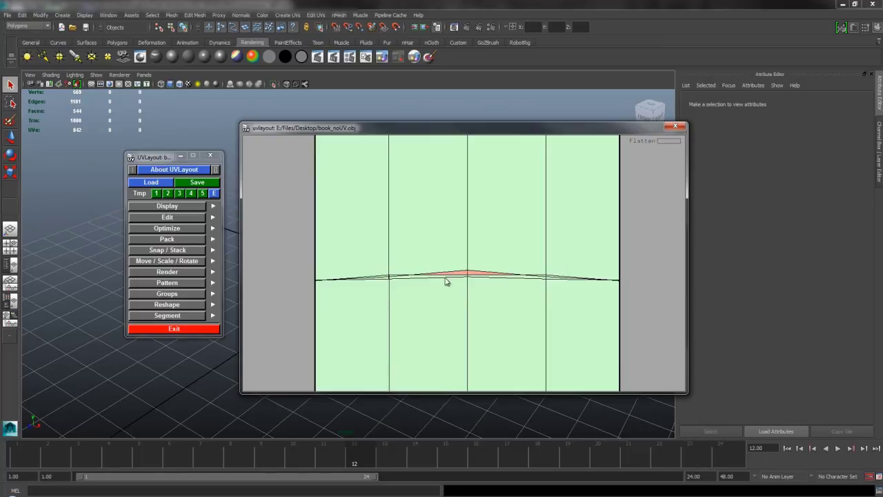
{"action": "right_click_drag", "start_coordinate": [467, 329], "coordinate": [489, 280]}
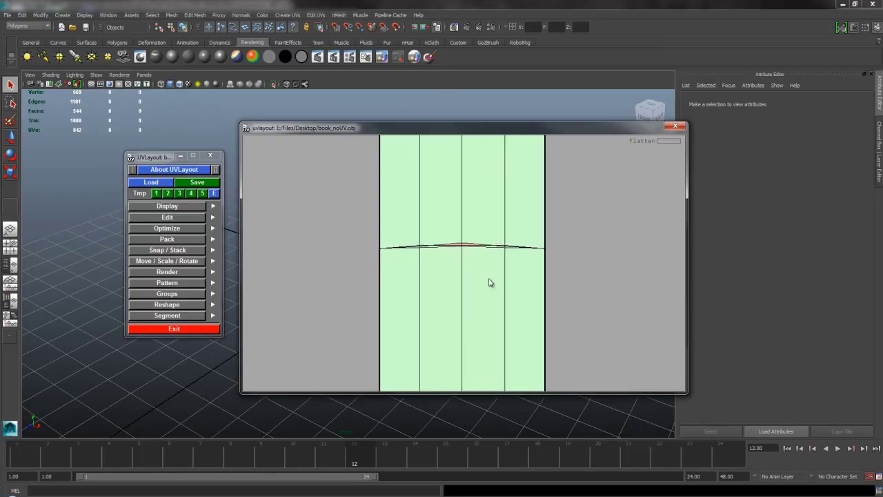
{"action": "middle_click_drag", "start_coordinate": [498, 241], "coordinate": [496, 376]}
{"action": "right_click_drag", "start_coordinate": [493, 229], "coordinate": [500, 186]}
{"action": "middle_click_drag", "start_coordinate": [501, 186], "coordinate": [490, 219]}
{"action": "right_click_drag", "start_coordinate": [488, 250], "coordinate": [486, 220]}
{"action": "middle_click_drag", "start_coordinate": [486, 219], "coordinate": [480, 267]}
{"action": "right_click_drag", "start_coordinate": [481, 296], "coordinate": [480, 285]}
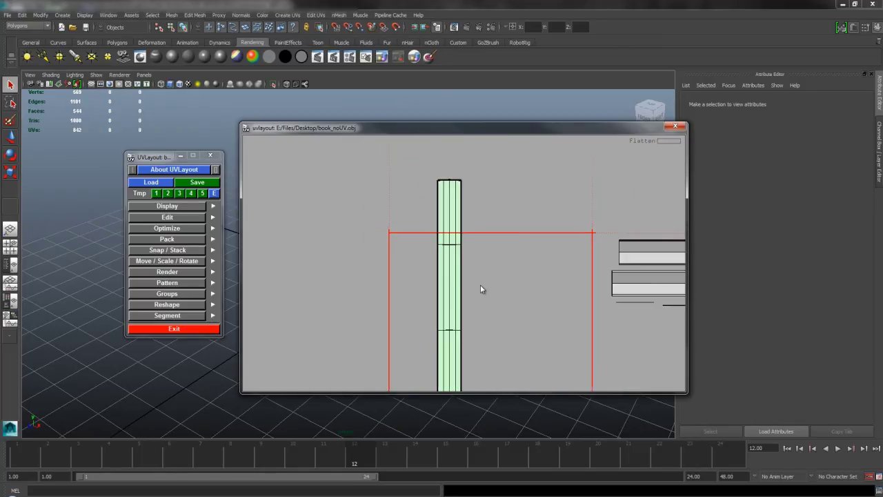
{"action": "scroll", "coordinate": [481, 288], "scroll_direction": "down", "scroll_amount": 3}
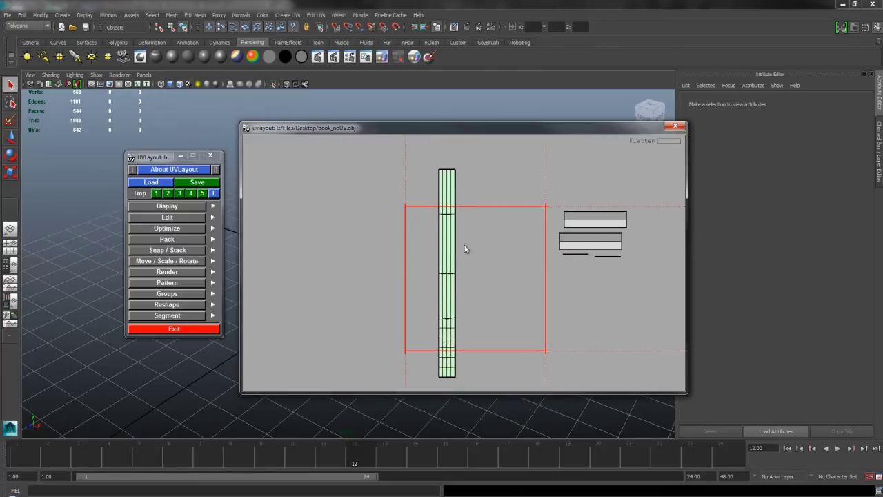
Step: Move the page block strip to just inside the left edge of the UV square
{"action": "middle_click_drag", "start_coordinate": [458, 263], "coordinate": [434, 247]}
{"action": "left_click_drag", "start_coordinate": [435, 251], "coordinate": [355, 264]}
{"action": "middle_click_drag", "start_coordinate": [427, 270], "coordinate": [358, 284]}
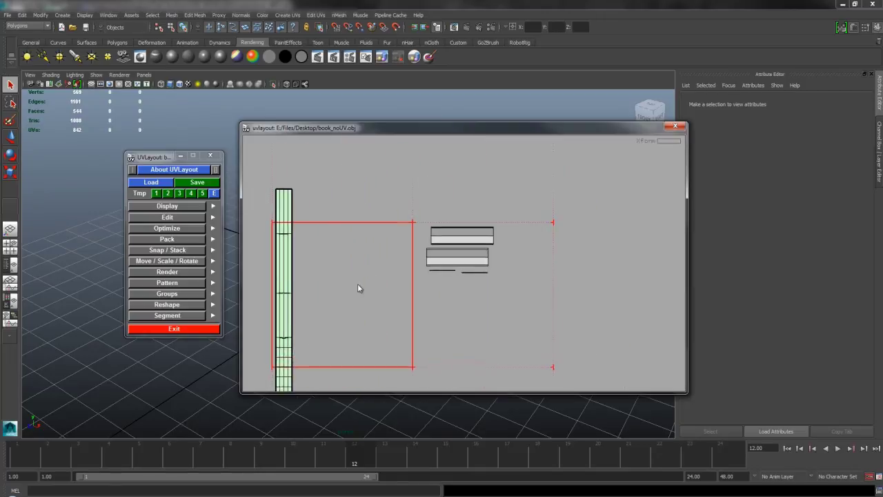
Step: Undrop the upper of the two banded shells outside the UV square
{"action": "scroll", "coordinate": [365, 270], "scroll_direction": "up", "scroll_amount": 2}
{"action": "middle_click_drag", "start_coordinate": [485, 213], "coordinate": [421, 229]}
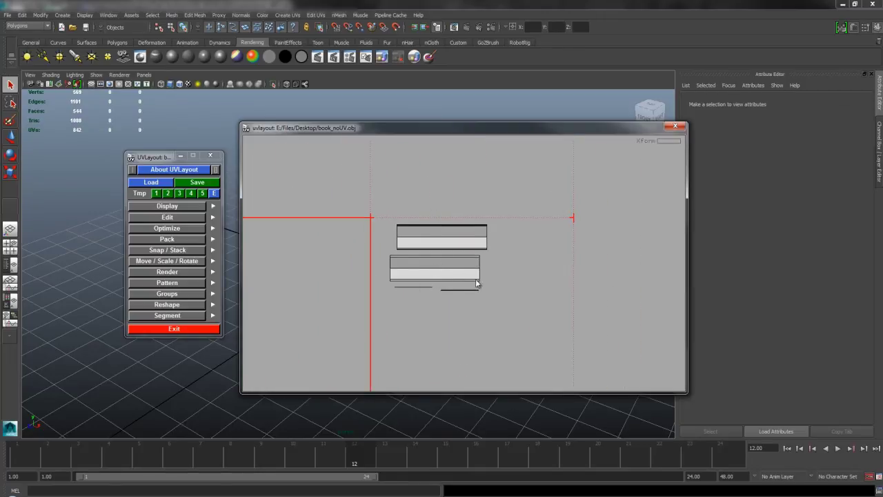
{"action": "scroll", "coordinate": [469, 263], "scroll_direction": "up", "scroll_amount": 3}
{"action": "middle_click_drag", "start_coordinate": [458, 266], "coordinate": [473, 285]}
{"action": "scroll", "coordinate": [473, 284], "scroll_direction": "up", "scroll_amount": 1}
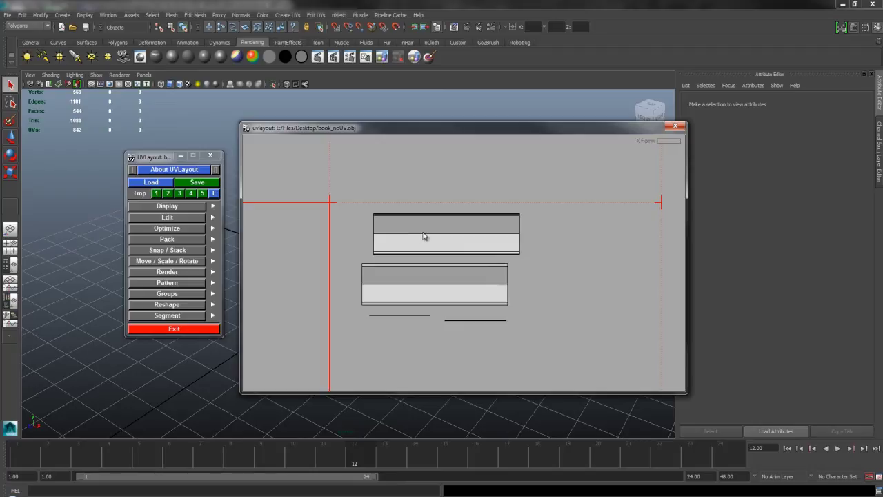
{"action": "key", "text": "d"}
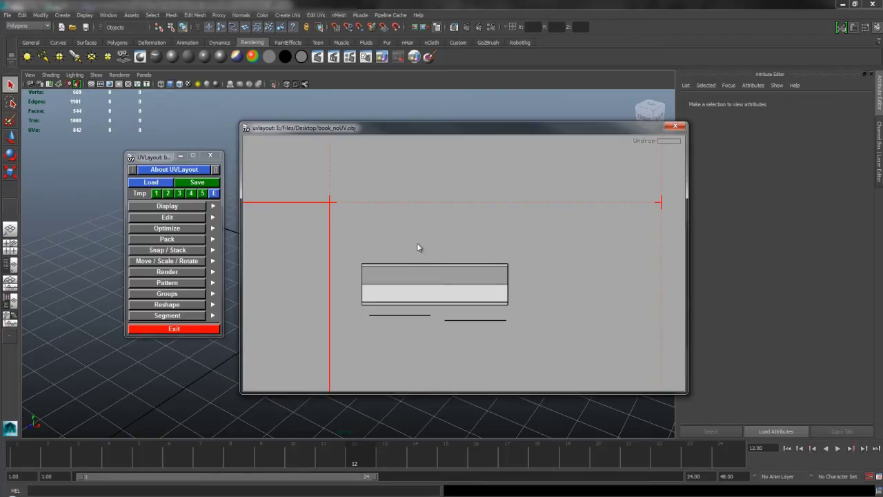
{"action": "middle_click_drag", "start_coordinate": [459, 241], "coordinate": [508, 224]}
{"action": "scroll", "coordinate": [509, 225], "scroll_direction": "down", "scroll_amount": 3}
{"action": "scroll", "coordinate": [483, 233], "scroll_direction": "down", "scroll_amount": 1}
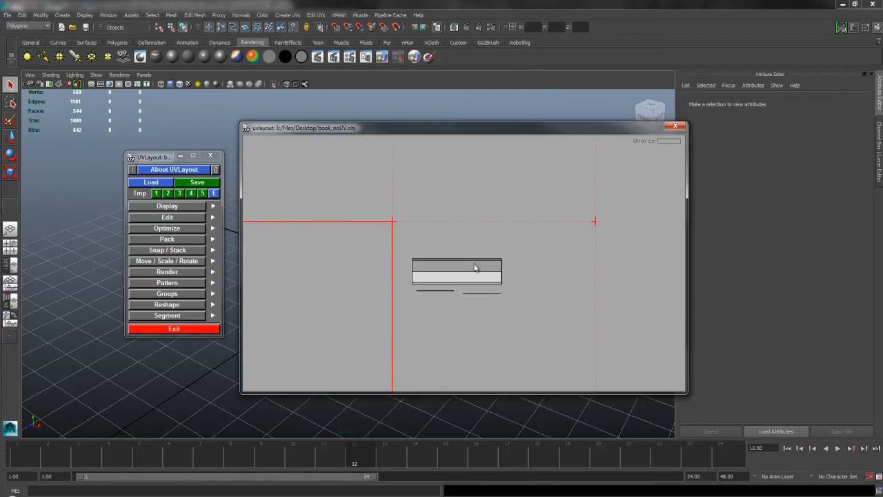
Step: Examine the page block's corner edge and sides from several angles in the 3D view
{"action": "key", "text": "1"}
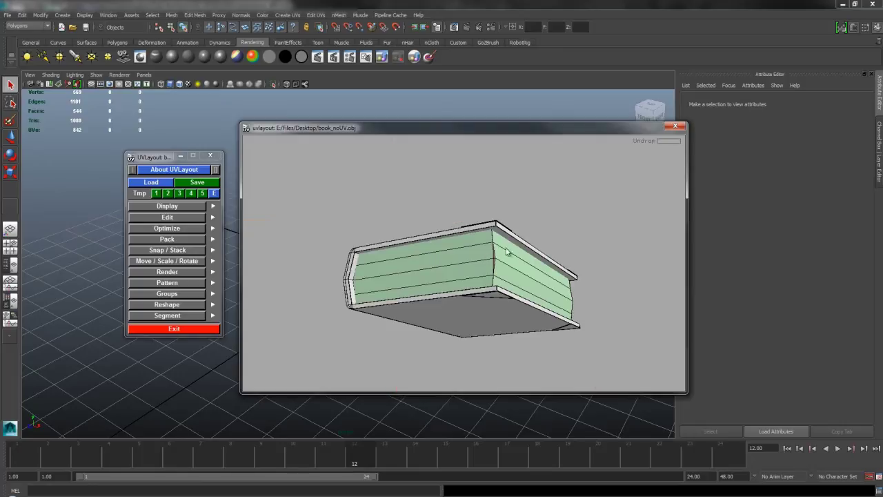
{"action": "left_click_drag", "start_coordinate": [506, 252], "coordinate": [449, 320]}
{"action": "key", "text": "1"}
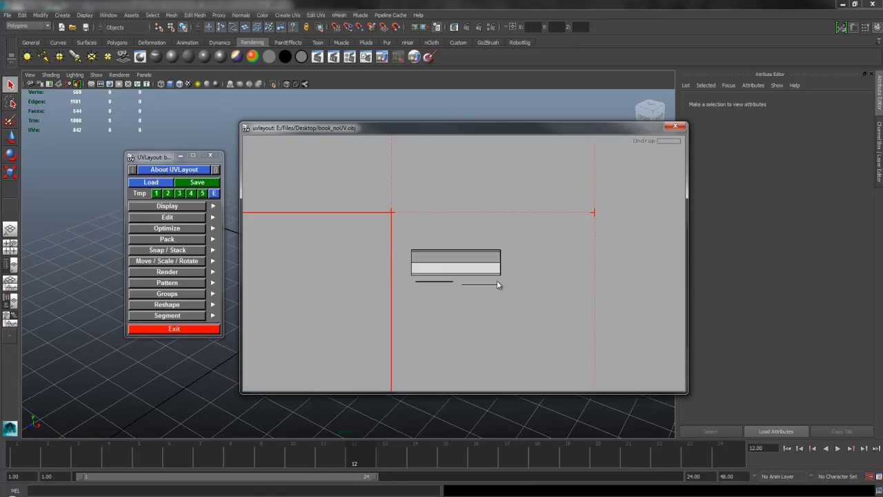
{"action": "key", "text": "3"}
{"action": "left_click_drag", "start_coordinate": [491, 296], "coordinate": [489, 269]}
{"action": "right_click_drag", "start_coordinate": [488, 269], "coordinate": [590, 362]}
{"action": "middle_click_drag", "start_coordinate": [550, 313], "coordinate": [545, 300]}
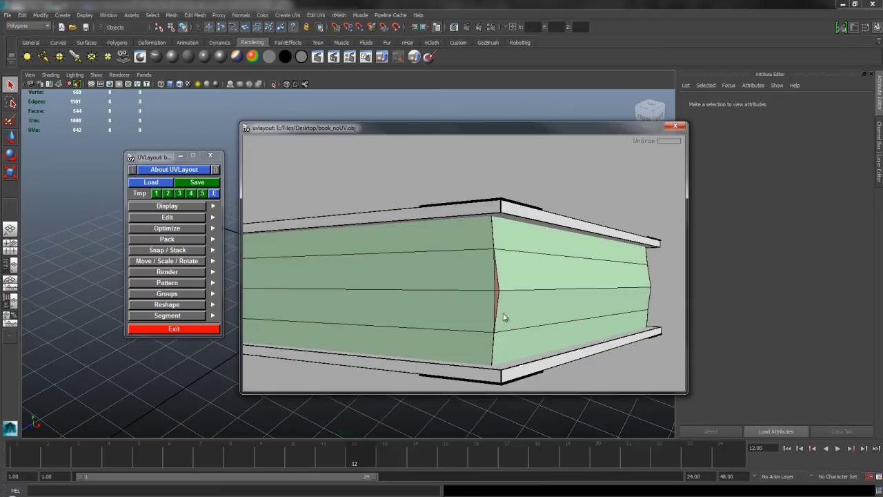
{"action": "left_click_drag", "start_coordinate": [574, 295], "coordinate": [542, 295]}
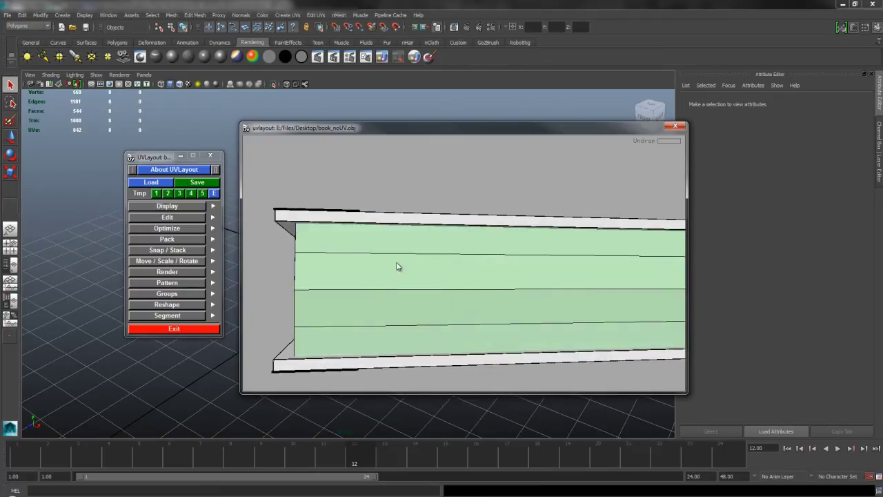
Step: Examine the page block's fore edge and end faces, and the whole book, from several angles in the 3D view
{"action": "left_click_drag", "start_coordinate": [296, 262], "coordinate": [381, 266]}
{"action": "right_click_drag", "start_coordinate": [381, 266], "coordinate": [464, 296]}
{"action": "middle_click_drag", "start_coordinate": [464, 296], "coordinate": [366, 276]}
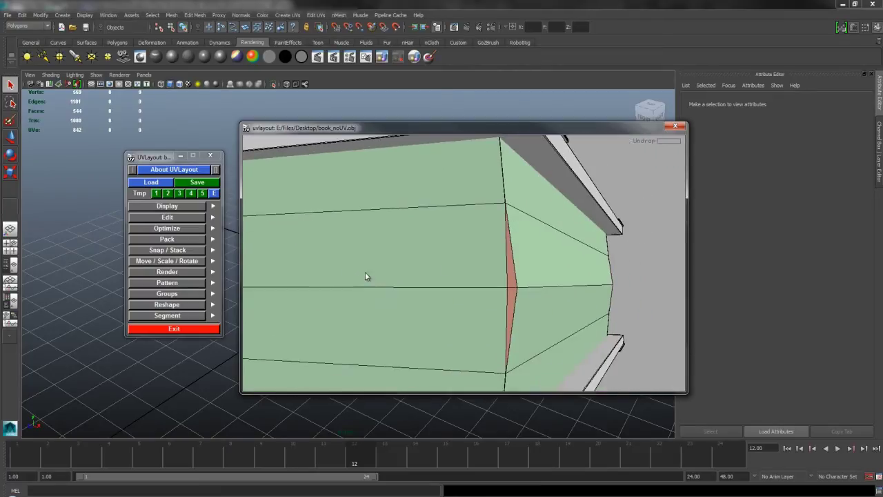
{"action": "right_click_drag", "start_coordinate": [508, 260], "coordinate": [521, 261]}
{"action": "left_click_drag", "start_coordinate": [521, 261], "coordinate": [493, 309]}
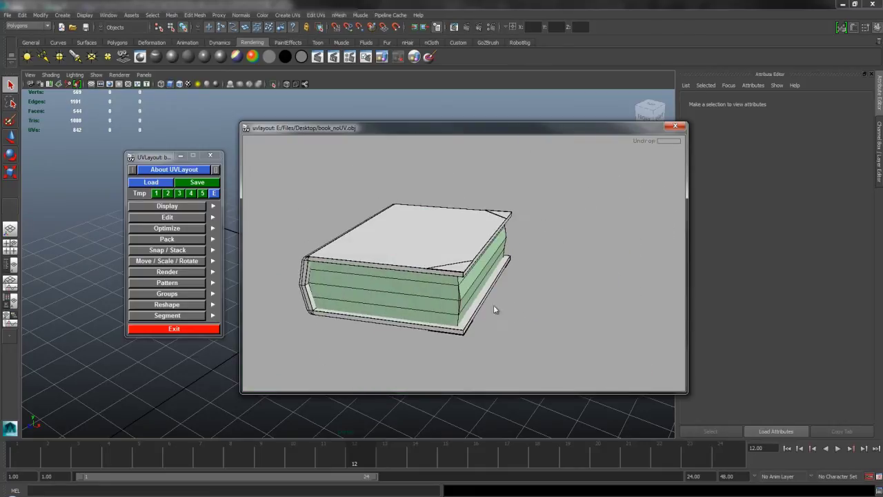
{"action": "middle_click_drag", "start_coordinate": [494, 310], "coordinate": [513, 293]}
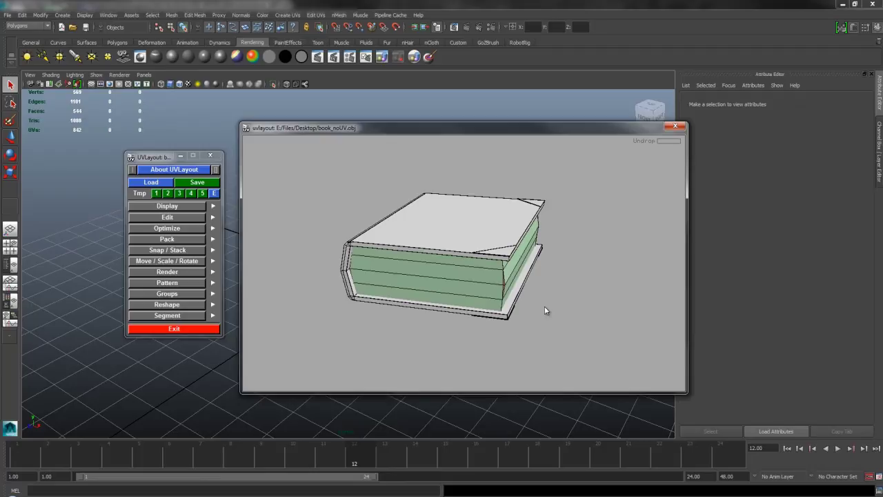
Step: Bring up the undropped spine shell for editing and mark a cut along its upper long edge
{"action": "key", "text": "2"}
{"action": "left_click_drag", "start_coordinate": [553, 304], "coordinate": [529, 263]}
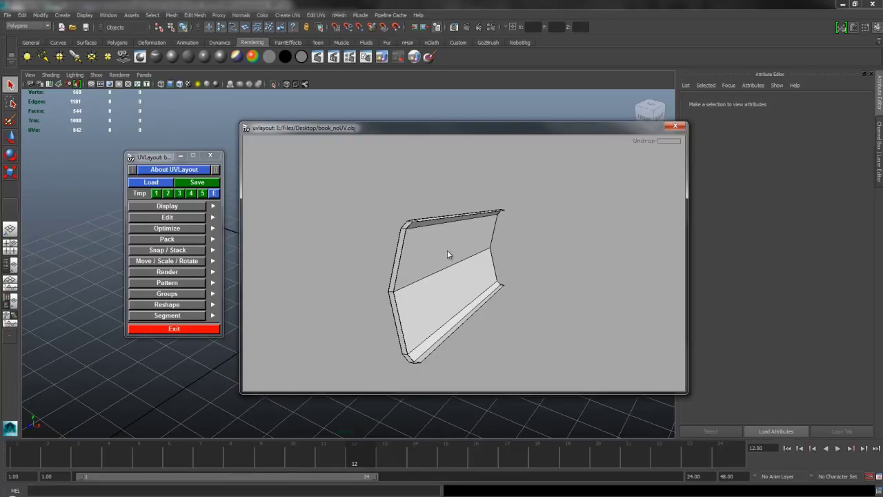
{"action": "middle_click_drag", "start_coordinate": [447, 251], "coordinate": [516, 222]}
{"action": "right_click_drag", "start_coordinate": [516, 222], "coordinate": [512, 240]}
{"action": "left_click_drag", "start_coordinate": [513, 240], "coordinate": [495, 244]}
{"action": "right_click_drag", "start_coordinate": [495, 244], "coordinate": [522, 233]}
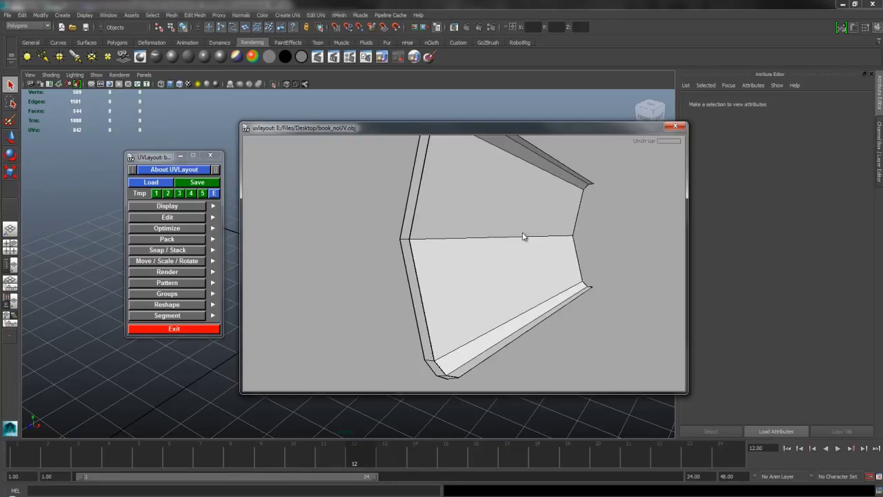
{"action": "left_click_drag", "start_coordinate": [523, 237], "coordinate": [455, 302]}
{"action": "left_click_drag", "start_coordinate": [454, 252], "coordinate": [378, 261]}
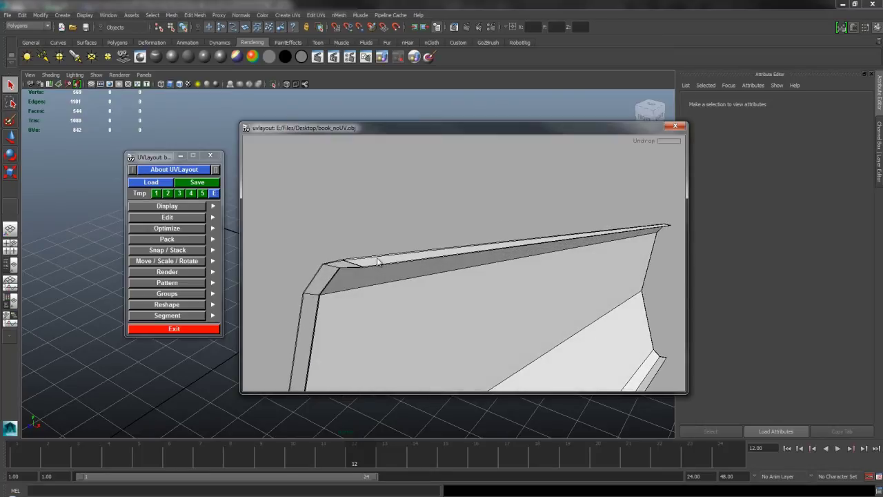
{"action": "left_click_drag", "start_coordinate": [552, 267], "coordinate": [539, 282]}
{"action": "key", "text": "c"}
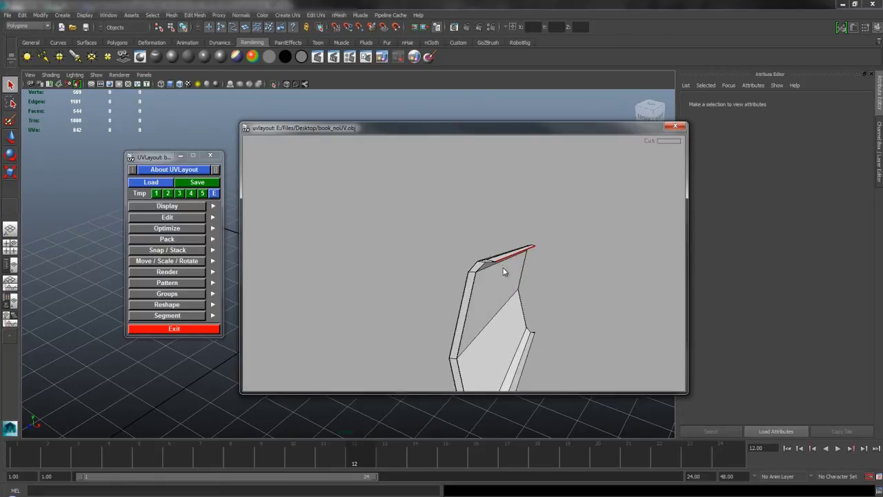
Step: Mark a cut along the upper half of the inner edge at the spine shell's near end
{"action": "right_click_drag", "start_coordinate": [503, 267], "coordinate": [408, 269]}
{"action": "left_click_drag", "start_coordinate": [439, 271], "coordinate": [376, 249]}
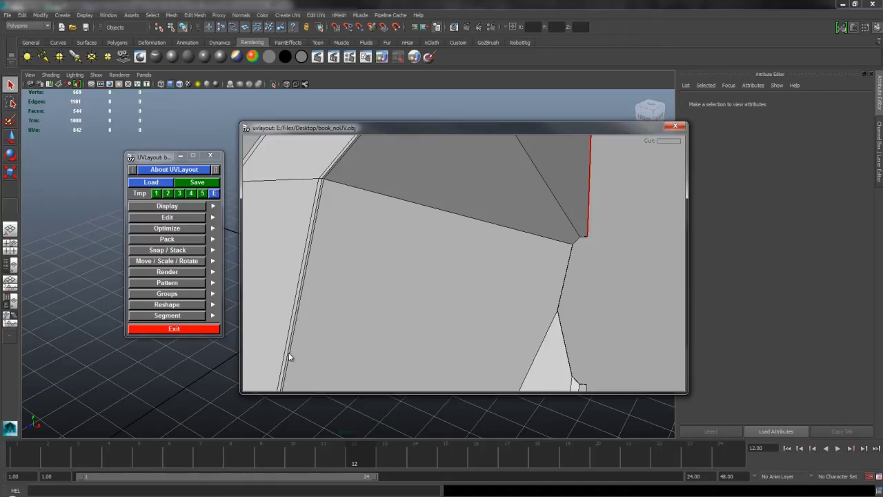
{"action": "left_click_drag", "start_coordinate": [287, 361], "coordinate": [329, 334]}
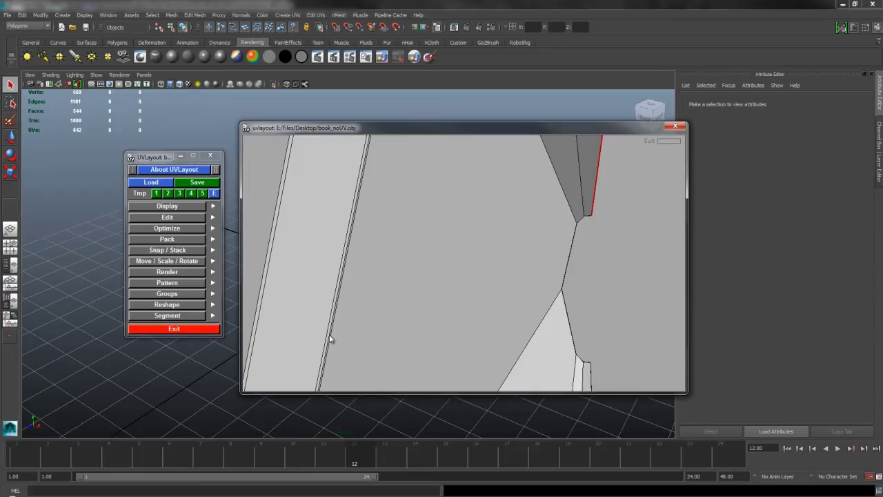
{"action": "left_click_drag", "start_coordinate": [325, 373], "coordinate": [354, 262]}
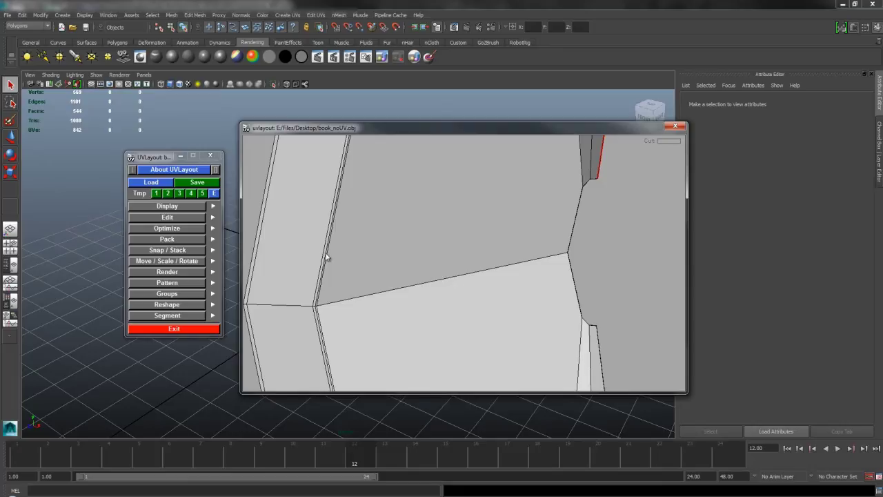
{"action": "left_click_drag", "start_coordinate": [326, 258], "coordinate": [472, 301]}
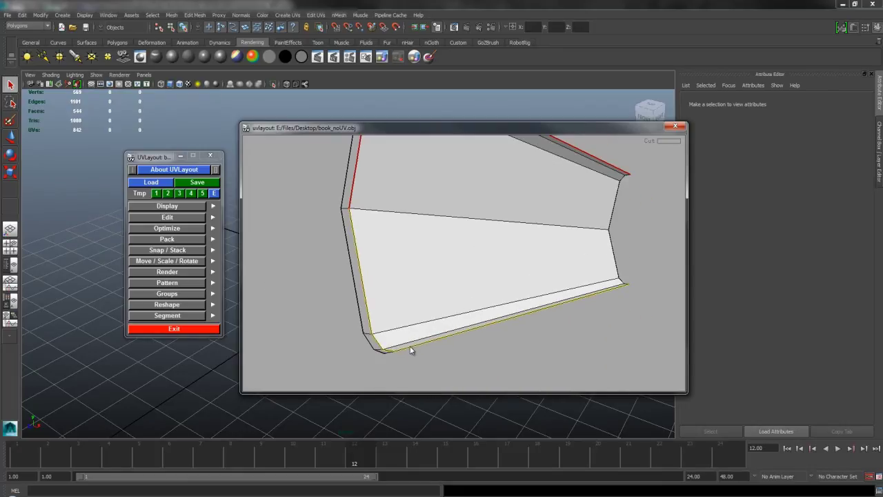
Step: Weld the suggested seam along the spine shell's lower long edge and split the shell along its marked cuts
{"action": "middle_click_drag", "start_coordinate": [395, 352], "coordinate": [489, 422]}
{"action": "middle_click_drag", "start_coordinate": [496, 351], "coordinate": [484, 258]}
{"action": "left_click_drag", "start_coordinate": [484, 258], "coordinate": [484, 243]}
{"action": "right_click_drag", "start_coordinate": [484, 243], "coordinate": [497, 298]}
{"action": "left_click_drag", "start_coordinate": [497, 299], "coordinate": [465, 278]}
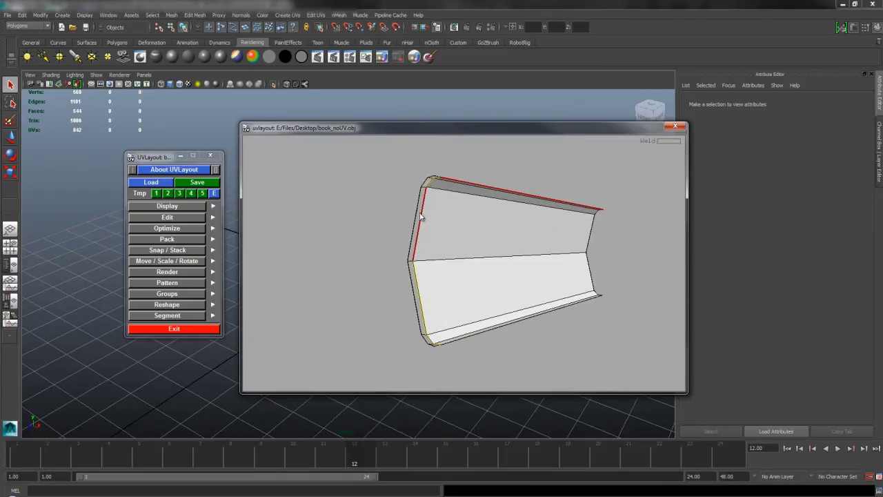
{"action": "key", "text": "Return"}
Step: Mark a cut along the upper half of the inner edge at the spine shell's opposite end
{"action": "left_click_drag", "start_coordinate": [481, 219], "coordinate": [404, 240]}
{"action": "right_click_drag", "start_coordinate": [404, 240], "coordinate": [597, 254]}
{"action": "middle_click_drag", "start_coordinate": [597, 253], "coordinate": [496, 274]}
{"action": "right_click_drag", "start_coordinate": [497, 274], "coordinate": [445, 260]}
{"action": "key", "text": "c"}
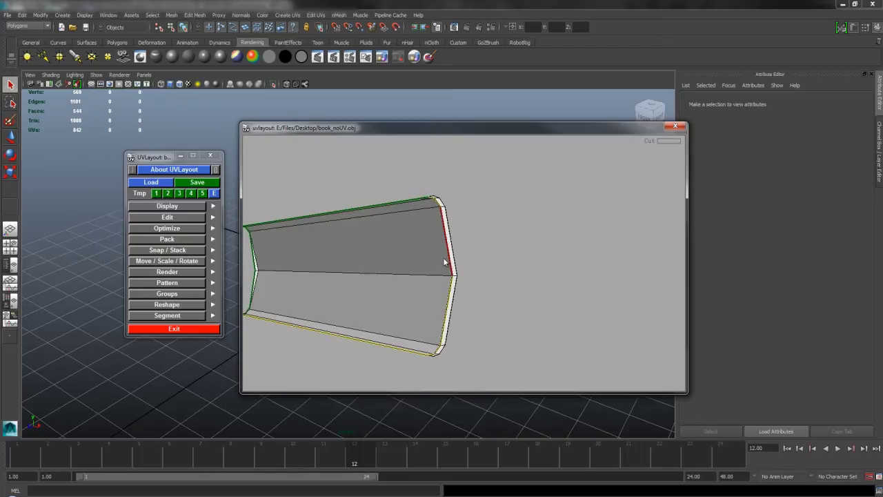
Step: Exclude the lower long edge from the suggested seam by welding it, and split the spine shell open around its second end
{"action": "left_click_drag", "start_coordinate": [432, 379], "coordinate": [437, 324]}
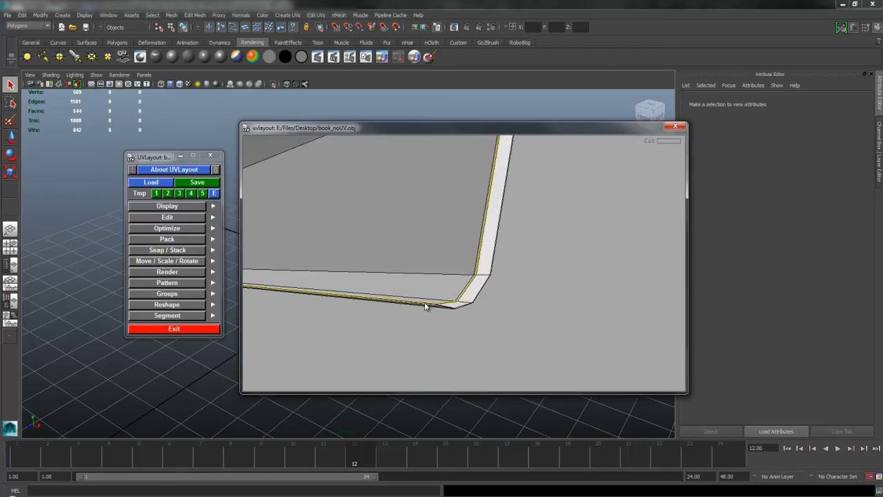
{"action": "key", "text": "w"}
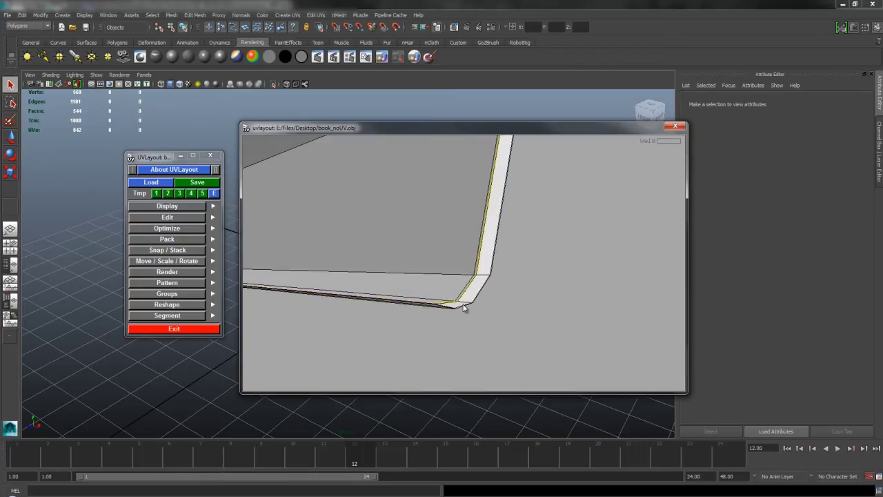
{"action": "key", "text": "shift+s"}
{"action": "right_click_drag", "start_coordinate": [461, 296], "coordinate": [467, 249]}
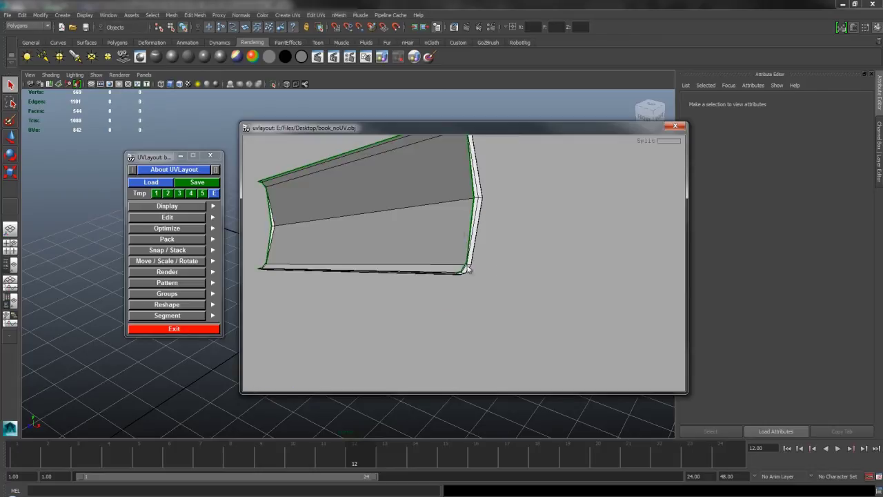
{"action": "left_click_drag", "start_coordinate": [466, 249], "coordinate": [387, 304]}
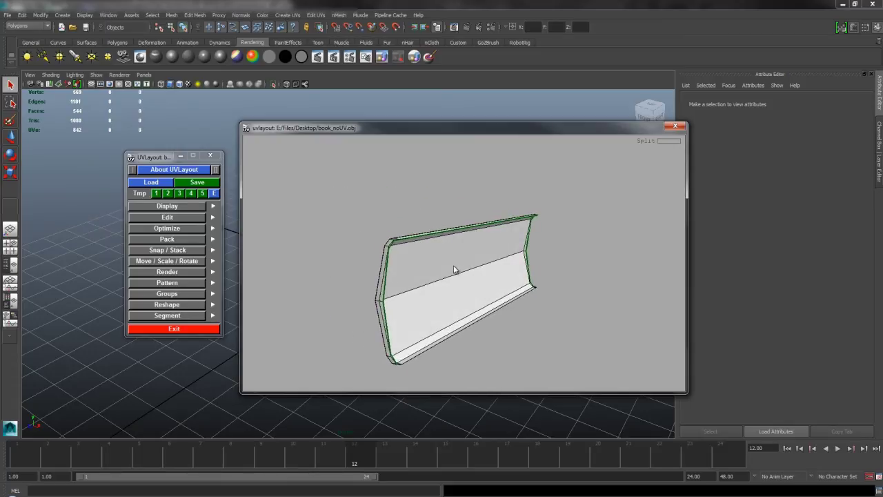
Step: Drop the cut spine shell into UV space
{"action": "key", "text": "d"}
{"action": "mouse_move", "coordinate": [554, 306]}
{"action": "left_mouse_down"}
{"action": "mouse_move", "coordinate": [524, 283]}
{"action": "mouse_move", "coordinate": [475, 287]}
{"action": "mouse_move", "coordinate": [536, 311]}
{"action": "mouse_move", "coordinate": [541, 300]}
{"action": "left_mouse_up"}
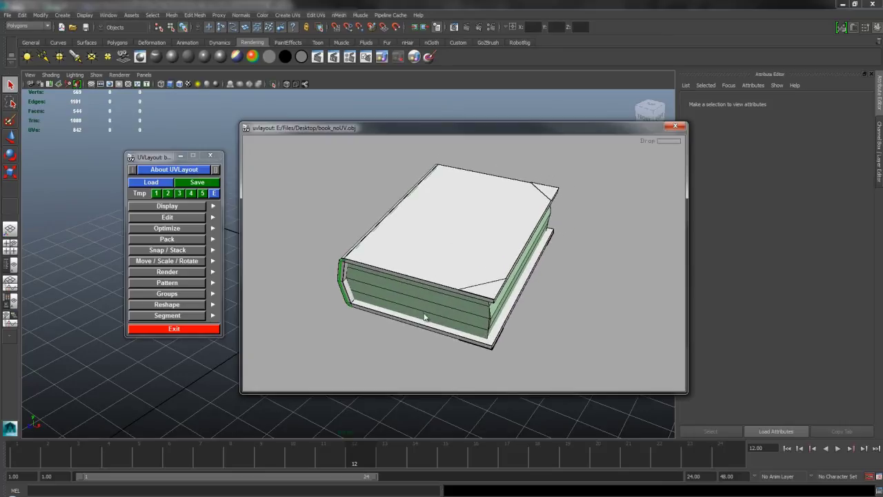
{"action": "left_click_drag", "start_coordinate": [486, 336], "coordinate": [512, 337]}
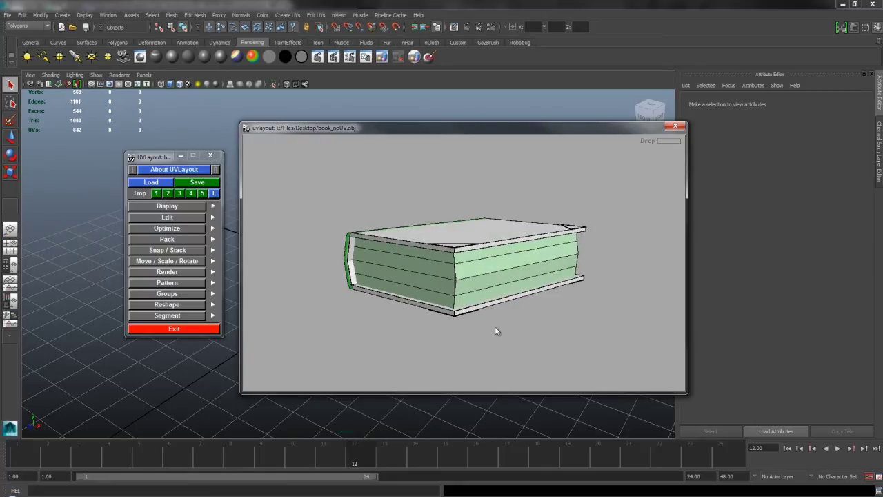
Step: Move the dropped spine shell inside the UV square, beside the page block strip
{"action": "key", "text": "1"}
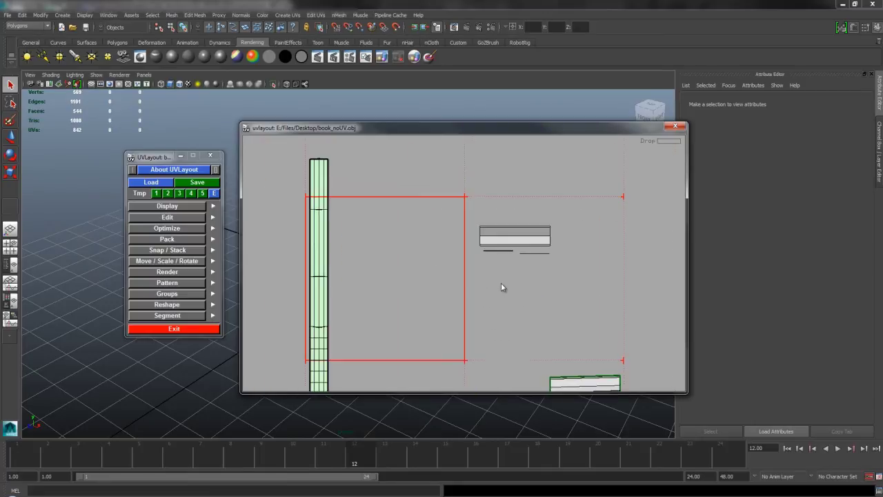
{"action": "middle_click_drag", "start_coordinate": [457, 264], "coordinate": [378, 203]}
{"action": "right_click_drag", "start_coordinate": [378, 203], "coordinate": [428, 221]}
{"action": "middle_click_drag", "start_coordinate": [428, 222], "coordinate": [493, 249]}
{"action": "key", "text": "f"}
{"action": "middle_click_drag", "start_coordinate": [570, 340], "coordinate": [399, 236]}
{"action": "right_click_drag", "start_coordinate": [416, 250], "coordinate": [485, 316]}
{"action": "middle_click_drag", "start_coordinate": [423, 260], "coordinate": [442, 278]}
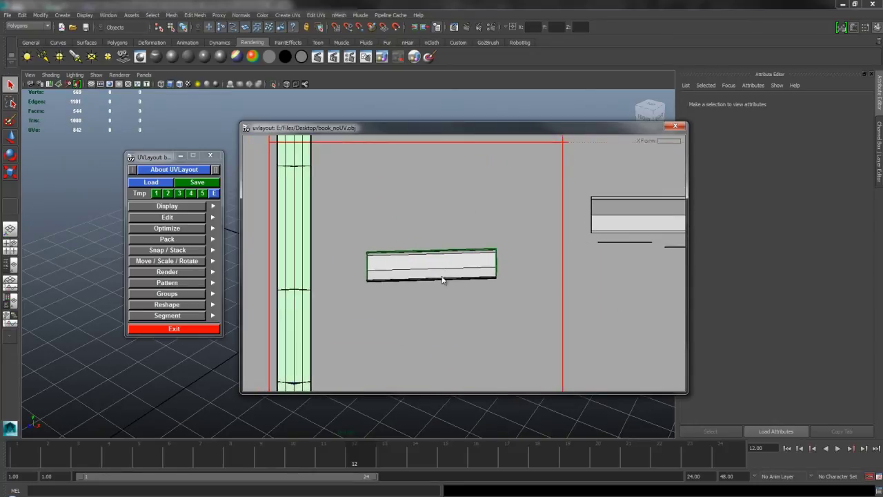
Step: Flatten the spine shell to unfold its inner and outer faces
{"action": "key", "text": "f"}
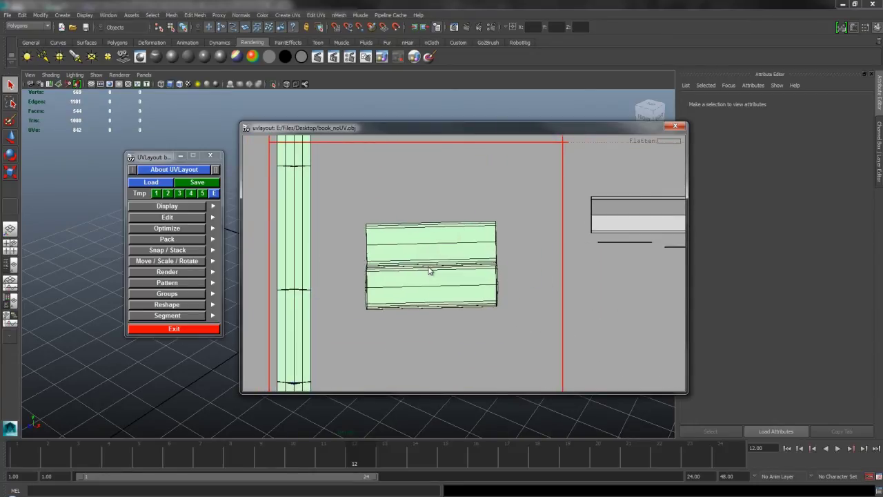
{"action": "scroll", "coordinate": [429, 270], "scroll_direction": "up", "scroll_amount": 6}
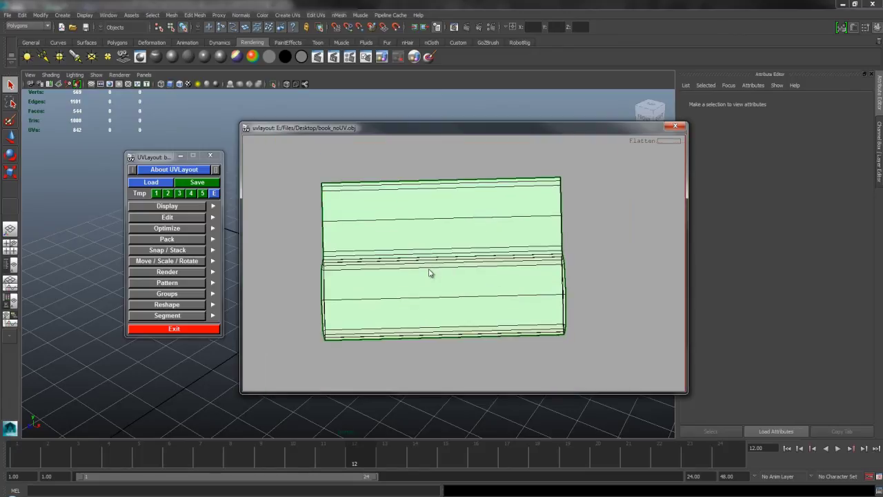
{"action": "scroll", "coordinate": [460, 241], "scroll_direction": "down", "scroll_amount": 5}
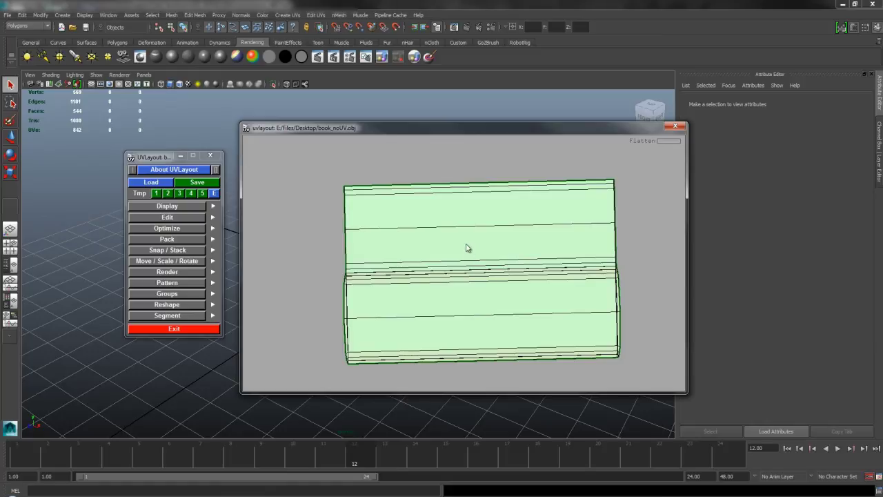
{"action": "scroll", "coordinate": [460, 250], "scroll_direction": "down", "scroll_amount": 3}
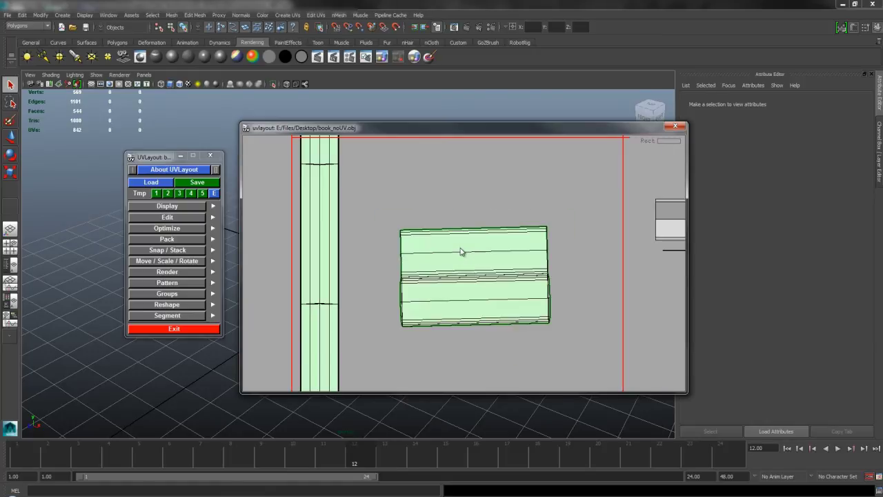
{"action": "middle_click_drag", "start_coordinate": [499, 281], "coordinate": [471, 275]}
{"action": "key", "text": "f"}
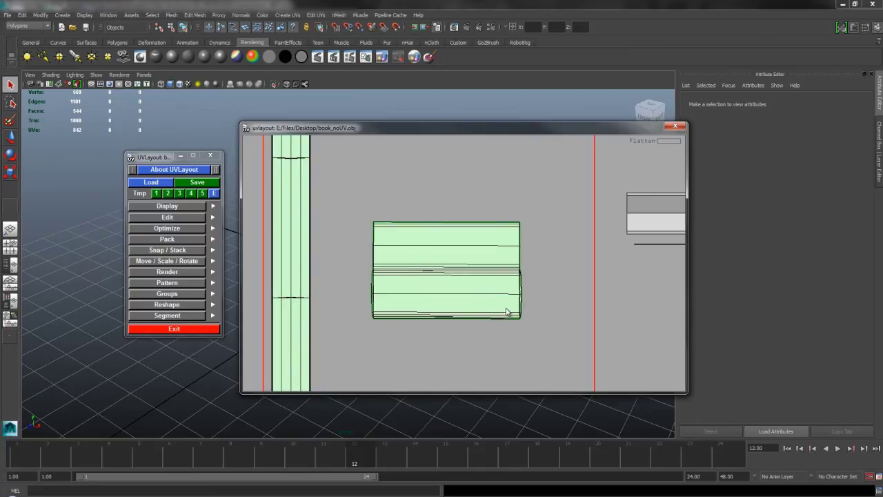
Step: Reflatten the spine shell and place it beside the page block strip, just inside the UV square's upper edge
{"action": "middle_click_drag", "start_coordinate": [502, 313], "coordinate": [492, 322]}
{"action": "key", "text": "b"}
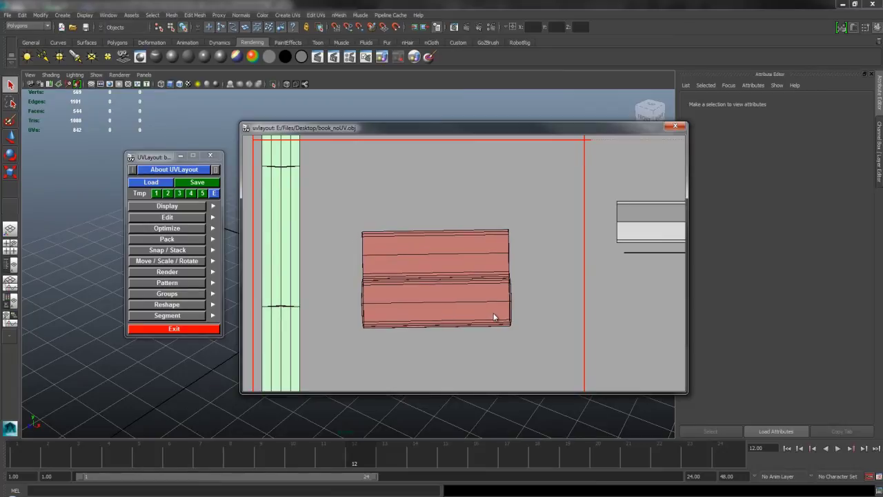
{"action": "middle_click_drag", "start_coordinate": [509, 332], "coordinate": [531, 348]}
{"action": "middle_click_drag", "start_coordinate": [488, 301], "coordinate": [439, 222]}
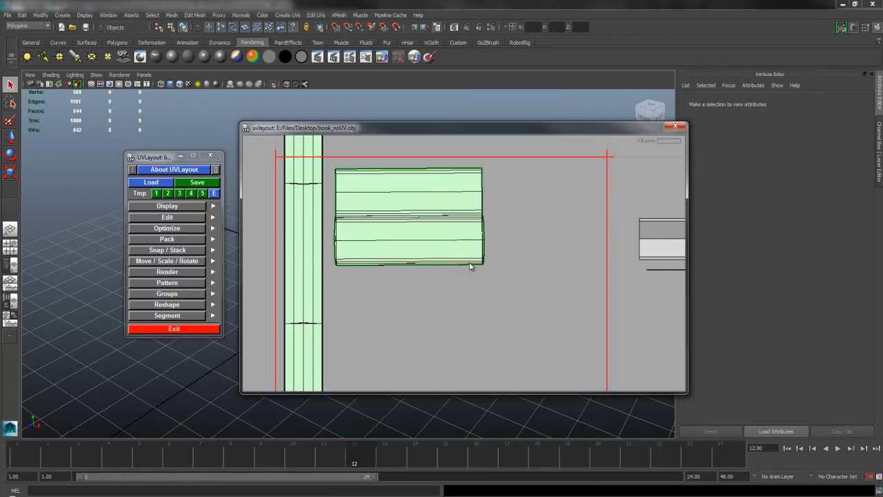
Step: Try to split the spine shell at the slanted edge of its lower side corner, and flatten it again
{"action": "middle_click_drag", "start_coordinate": [551, 285], "coordinate": [605, 321]}
{"action": "right_click_drag", "start_coordinate": [605, 320], "coordinate": [573, 342]}
{"action": "middle_click_drag", "start_coordinate": [572, 342], "coordinate": [440, 255]}
{"action": "right_click_drag", "start_coordinate": [440, 256], "coordinate": [461, 275]}
{"action": "middle_click_drag", "start_coordinate": [461, 276], "coordinate": [458, 247]}
{"action": "right_click_drag", "start_coordinate": [458, 246], "coordinate": [485, 235]}
{"action": "middle_click_drag", "start_coordinate": [484, 239], "coordinate": [508, 260]}
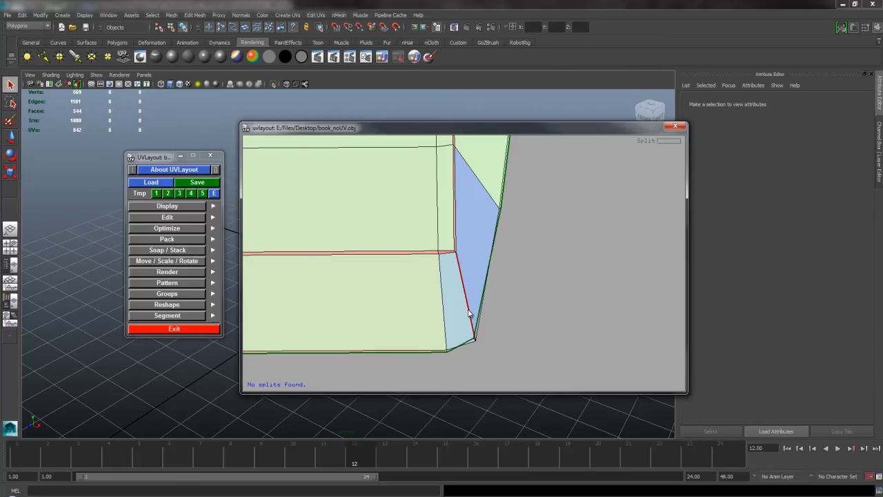
{"action": "key", "text": "f"}
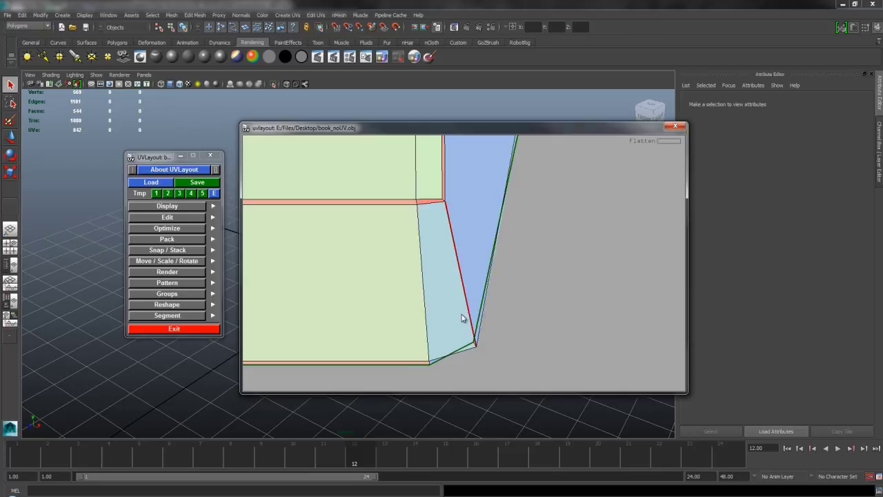
{"action": "right_click_drag", "start_coordinate": [462, 318], "coordinate": [489, 318]}
{"action": "key", "text": "f"}
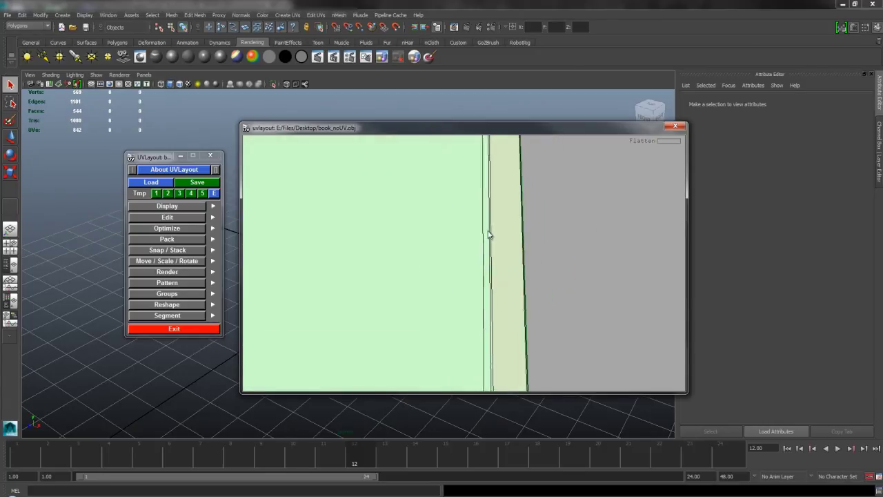
Step: Split the narrow end flap from the spine shell's side beside the middle folds and flatten the shell again
{"action": "middle_click_drag", "start_coordinate": [488, 235], "coordinate": [486, 303]}
{"action": "middle_click_drag", "start_coordinate": [485, 198], "coordinate": [471, 250]}
{"action": "right_click_drag", "start_coordinate": [471, 238], "coordinate": [488, 284]}
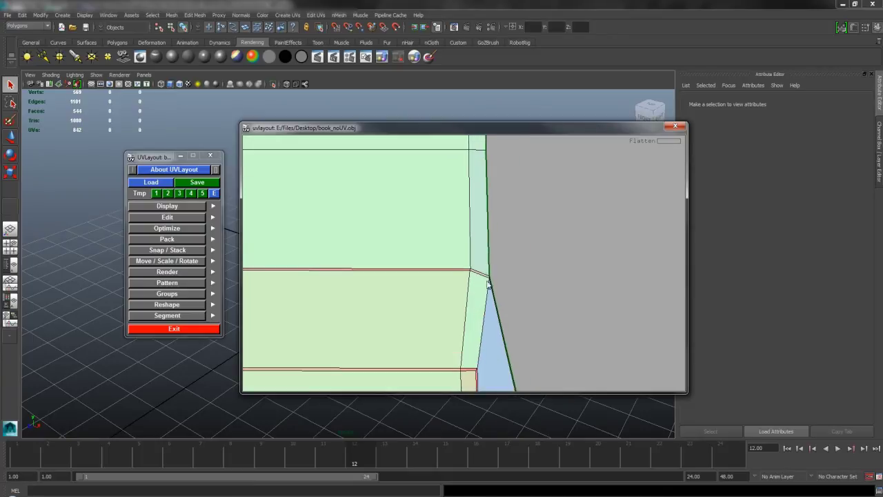
{"action": "key", "text": "shift+s"}
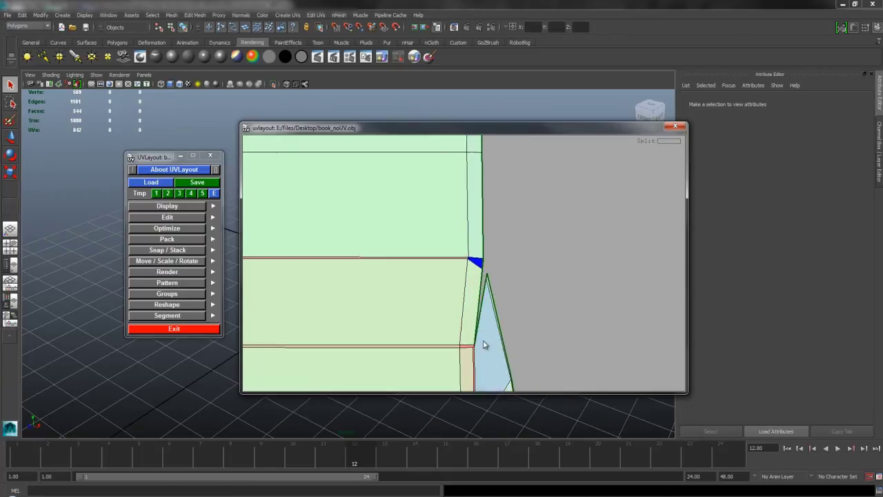
{"action": "key", "text": "f"}
{"action": "right_click_drag", "start_coordinate": [457, 304], "coordinate": [465, 297]}
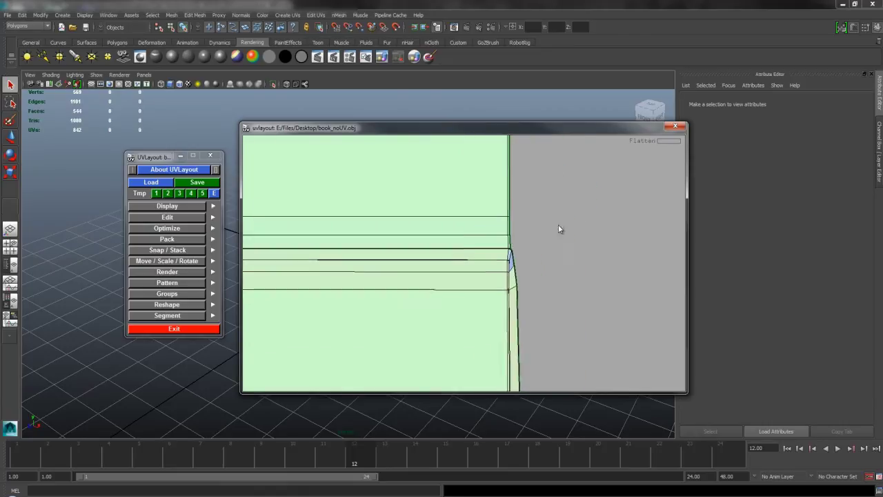
{"action": "right_click_drag", "start_coordinate": [466, 238], "coordinate": [518, 224]}
{"action": "middle_click_drag", "start_coordinate": [518, 224], "coordinate": [549, 217]}
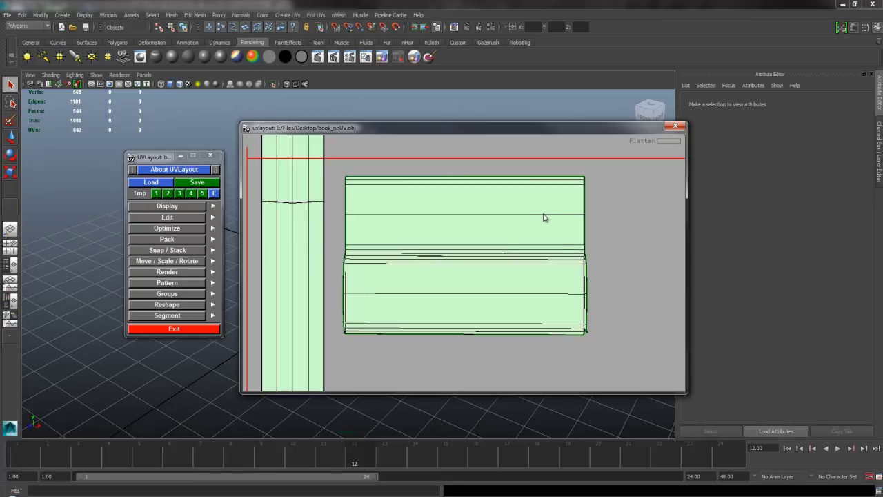
Step: Move the unflattened grey shell and the two thin strips into the UV square, directly below the spine shell
{"action": "scroll", "coordinate": [571, 228], "scroll_direction": "down", "scroll_amount": 8}
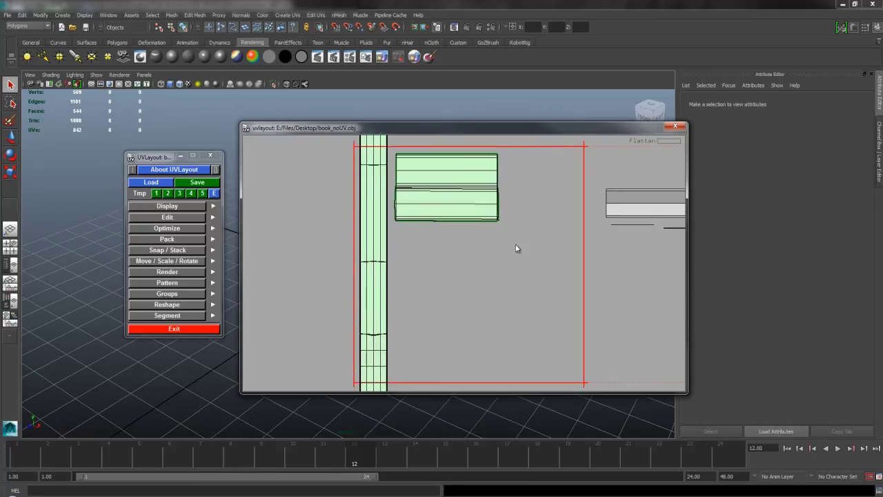
{"action": "right_click_drag", "start_coordinate": [515, 244], "coordinate": [507, 241]}
{"action": "middle_click_drag", "start_coordinate": [507, 241], "coordinate": [486, 235]}
{"action": "middle_click_drag", "start_coordinate": [590, 249], "coordinate": [410, 251]}
{"action": "middle_click_drag", "start_coordinate": [584, 258], "coordinate": [446, 327]}
{"action": "scroll", "coordinate": [483, 311], "scroll_direction": "down", "scroll_amount": 4}
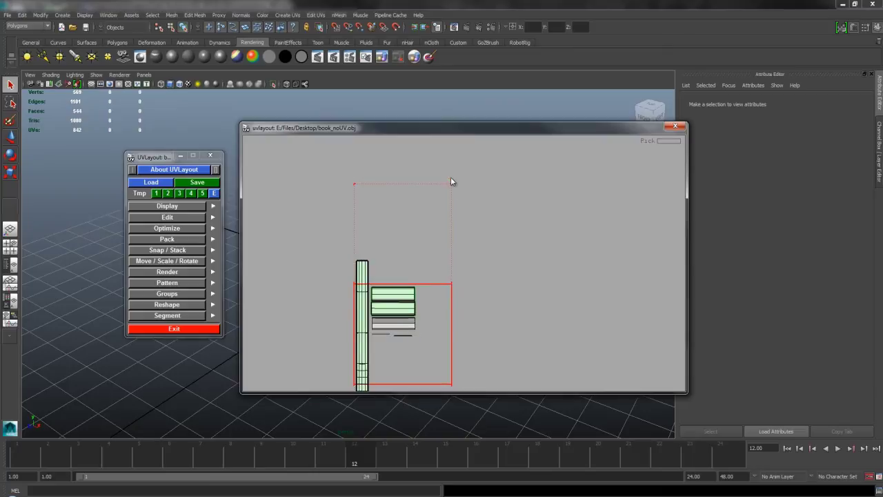
Step: Examine how the long page block strip and the other shells fit against the edges of the UV square
{"action": "middle_click_drag", "start_coordinate": [368, 291], "coordinate": [407, 207]}
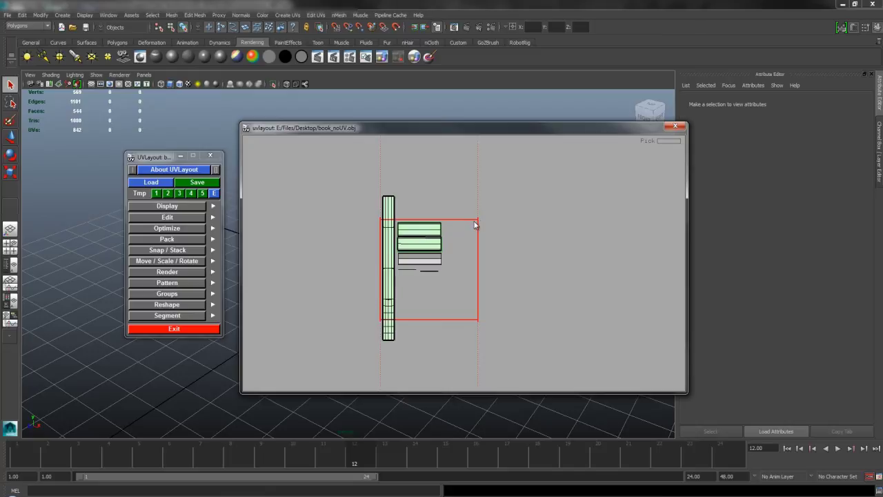
{"action": "middle_click_drag", "start_coordinate": [478, 217], "coordinate": [492, 280]}
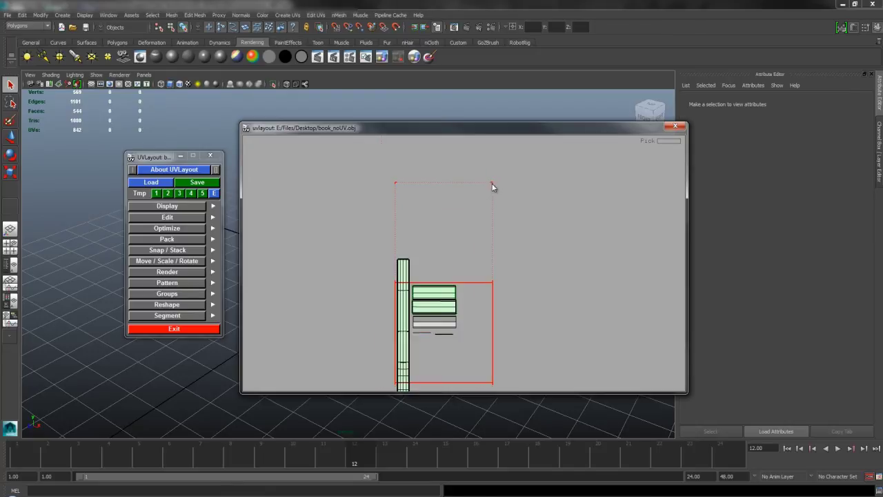
{"action": "middle_click_drag", "start_coordinate": [491, 191], "coordinate": [502, 176]}
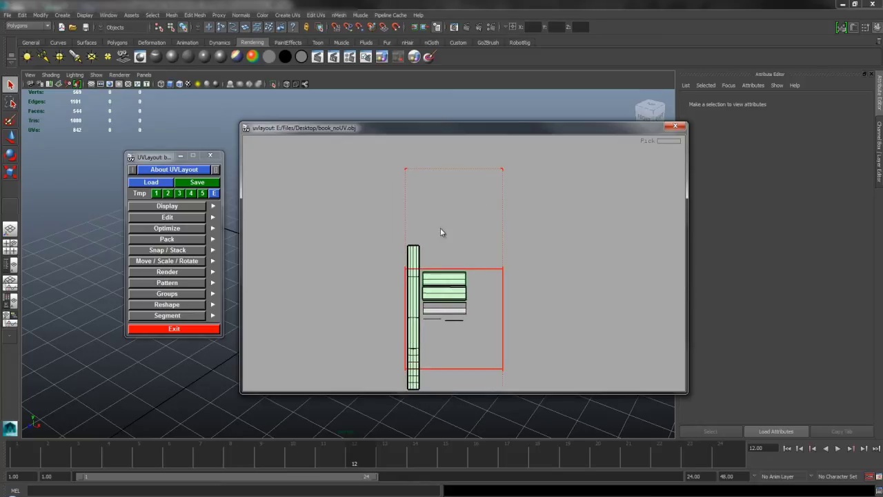
{"action": "middle_click_drag", "start_coordinate": [442, 231], "coordinate": [491, 136]}
{"action": "scroll", "coordinate": [480, 242], "scroll_direction": "up", "scroll_amount": 2}
{"action": "scroll", "coordinate": [487, 203], "scroll_direction": "up", "scroll_amount": 2}
{"action": "middle_click_drag", "start_coordinate": [494, 231], "coordinate": [479, 262]}
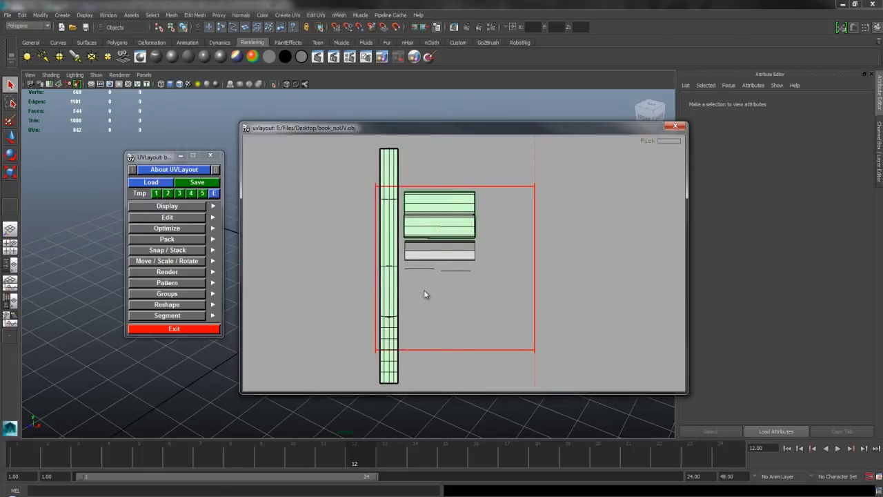
{"action": "middle_click_drag", "start_coordinate": [437, 278], "coordinate": [487, 277]}
{"action": "scroll", "coordinate": [445, 292], "scroll_direction": "down", "scroll_amount": 1}
Step: Cut the page block strip in two along its creased crosswise edge near the middle and flatten both halves
{"action": "scroll", "coordinate": [485, 278], "scroll_direction": "up", "scroll_amount": 3}
{"action": "scroll", "coordinate": [484, 283], "scroll_direction": "up", "scroll_amount": 8}
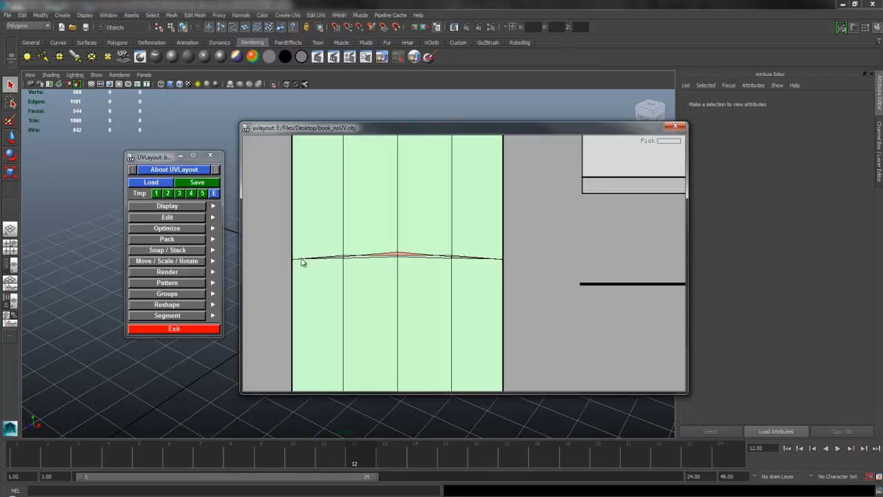
{"action": "key", "text": "c"}
{"action": "key", "text": "c"}
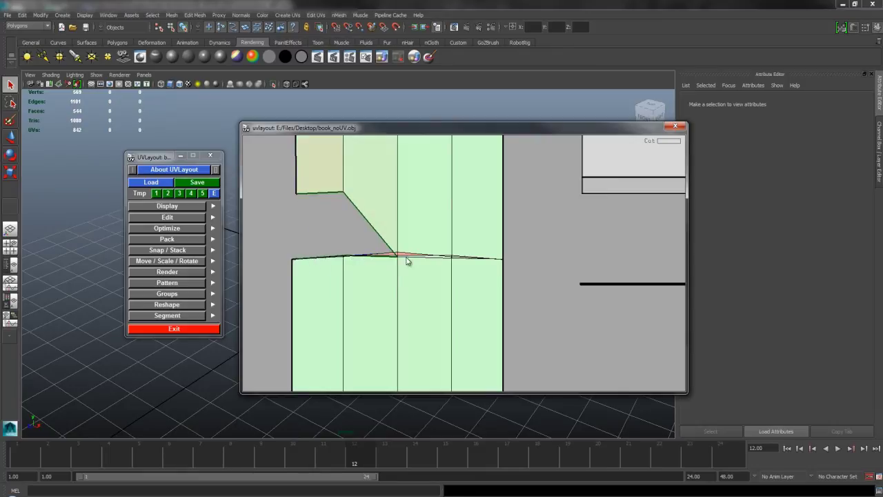
{"action": "key", "text": "c"}
{"action": "key", "text": "c"}
{"action": "key", "text": "f"}
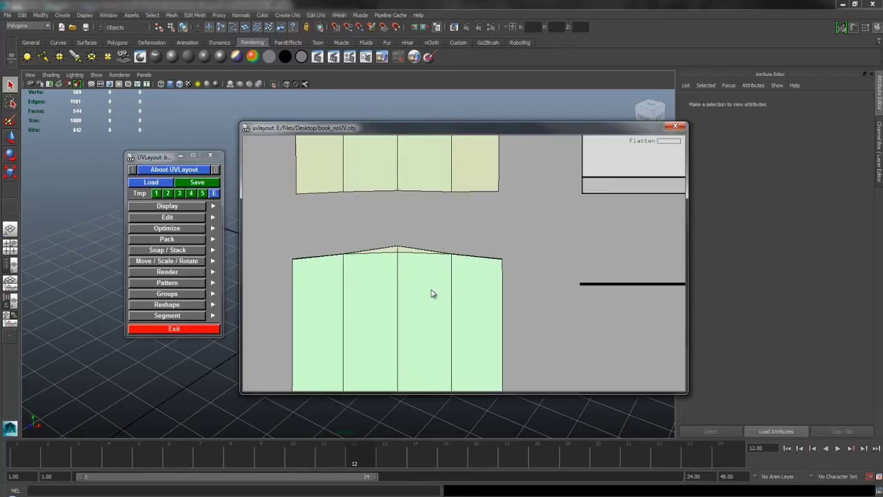
{"action": "key", "text": "f"}
{"action": "scroll", "coordinate": [433, 177], "scroll_direction": "down", "scroll_amount": 10}
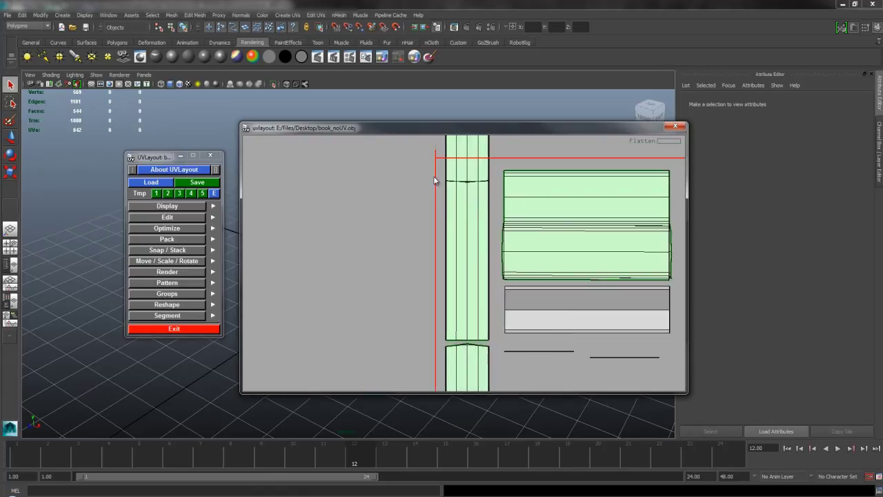
Step: Place the two page block strips side by side, beside the spine shell and just inside the UV square's upper edge
{"action": "middle_click_drag", "start_coordinate": [476, 273], "coordinate": [418, 177]}
{"action": "left_click_drag", "start_coordinate": [418, 180], "coordinate": [546, 254]}
{"action": "left_click_drag", "start_coordinate": [420, 313], "coordinate": [534, 279]}
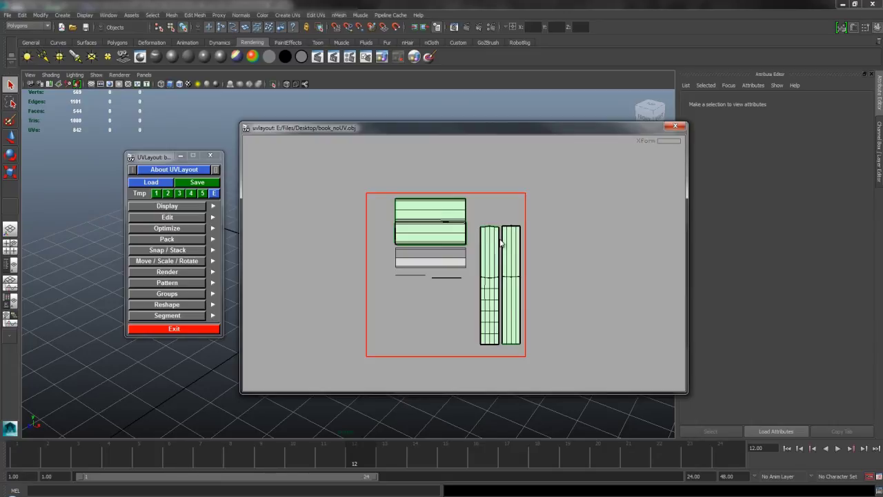
{"action": "middle_click_drag", "start_coordinate": [513, 251], "coordinate": [518, 255]}
{"action": "middle_click_drag", "start_coordinate": [495, 300], "coordinate": [514, 246]}
{"action": "right_click_drag", "start_coordinate": [514, 246], "coordinate": [556, 256]}
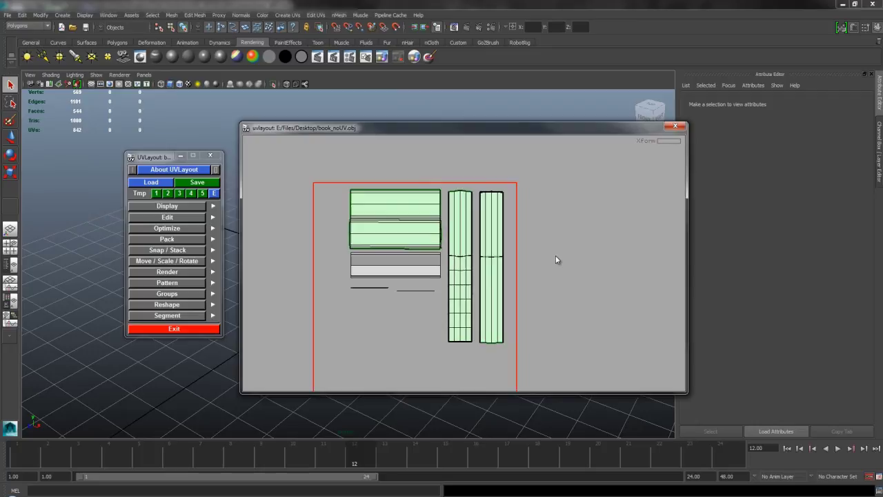
{"action": "middle_click_drag", "start_coordinate": [525, 264], "coordinate": [538, 249]}
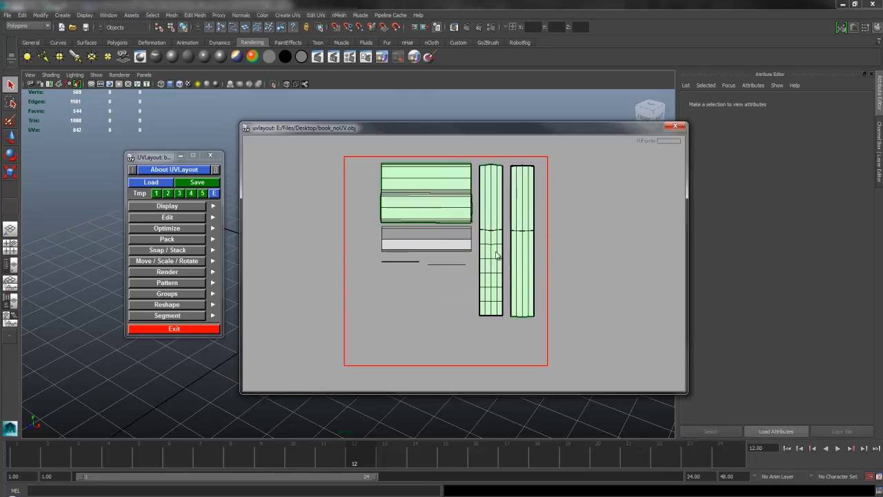
Step: Check the book in the 3D view and save the model with its new UVs as book_UV.obj
{"action": "key", "text": "3"}
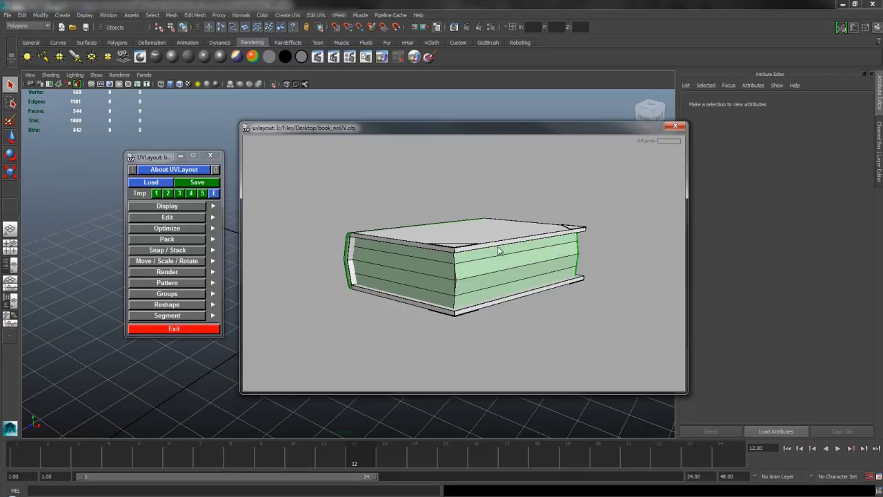
{"action": "mouse_move", "coordinate": [554, 246]}
{"action": "left_mouse_down"}
{"action": "mouse_move", "coordinate": [446, 277]}
{"action": "mouse_move", "coordinate": [569, 325]}
{"action": "mouse_move", "coordinate": [521, 246]}
{"action": "mouse_move", "coordinate": [585, 334]}
{"action": "mouse_move", "coordinate": [491, 297]}
{"action": "mouse_move", "coordinate": [430, 309]}
{"action": "mouse_move", "coordinate": [421, 302]}
{"action": "mouse_move", "coordinate": [498, 303]}
{"action": "mouse_move", "coordinate": [432, 288]}
{"action": "mouse_move", "coordinate": [401, 296]}
{"action": "mouse_move", "coordinate": [471, 310]}
{"action": "mouse_move", "coordinate": [473, 277]}
{"action": "mouse_move", "coordinate": [523, 290]}
{"action": "mouse_move", "coordinate": [462, 289]}
{"action": "mouse_move", "coordinate": [527, 279]}
{"action": "mouse_move", "coordinate": [465, 297]}
{"action": "mouse_move", "coordinate": [453, 266]}
{"action": "mouse_move", "coordinate": [556, 241]}
{"action": "mouse_move", "coordinate": [507, 263]}
{"action": "mouse_move", "coordinate": [539, 250]}
{"action": "left_mouse_up"}
{"action": "mouse_move", "coordinate": [501, 273]}
{"action": "left_mouse_down"}
{"action": "mouse_move", "coordinate": [534, 288]}
{"action": "mouse_move", "coordinate": [491, 256]}
{"action": "mouse_move", "coordinate": [476, 209]}
{"action": "mouse_move", "coordinate": [495, 246]}
{"action": "mouse_move", "coordinate": [473, 270]}
{"action": "mouse_move", "coordinate": [459, 321]}
{"action": "mouse_move", "coordinate": [480, 264]}
{"action": "mouse_move", "coordinate": [486, 297]}
{"action": "mouse_move", "coordinate": [497, 277]}
{"action": "mouse_move", "coordinate": [457, 258]}
{"action": "mouse_move", "coordinate": [503, 261]}
{"action": "left_mouse_up"}
{"action": "left_click", "coordinate": [211, 185]}
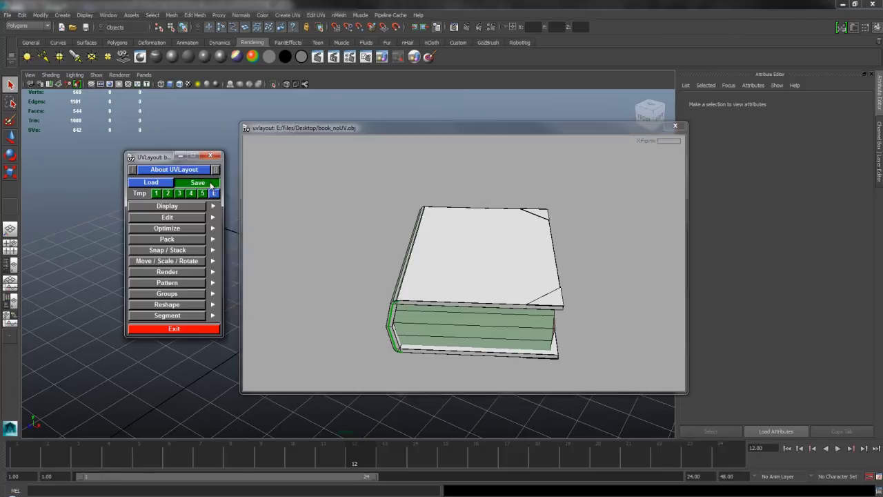
{"action": "left_click", "coordinate": [330, 293]}
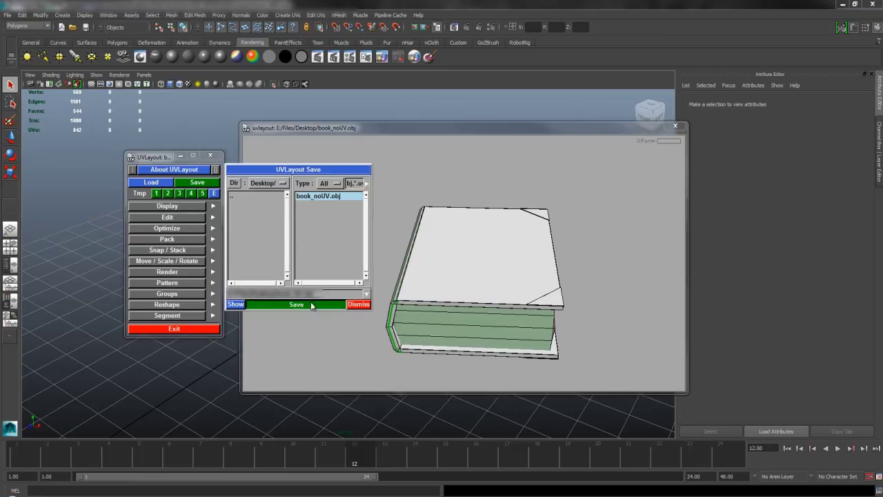
{"action": "left_click", "coordinate": [311, 306]}
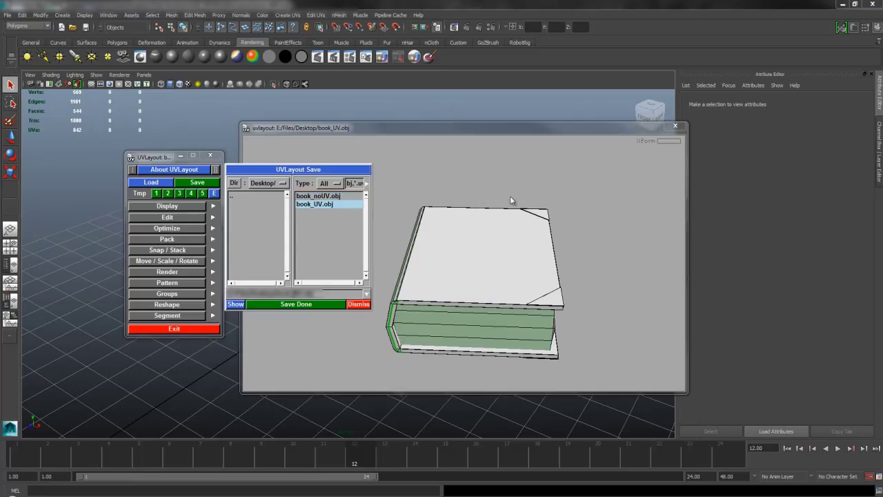
Step: Switch back to Maya and import book_UV.obj into the scene
{"action": "left_click", "coordinate": [483, 167]}
{"action": "left_click", "coordinate": [385, 99]}
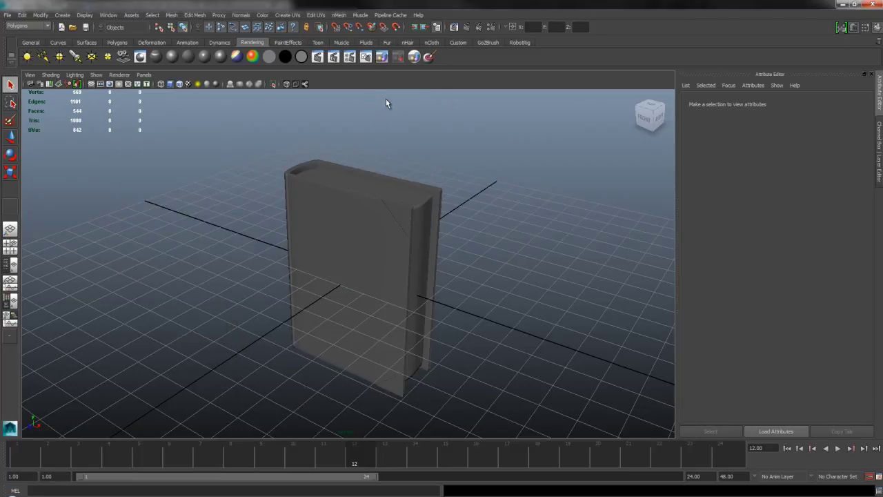
{"action": "left_click", "coordinate": [7, 15]}
{"action": "left_click", "coordinate": [32, 107]}
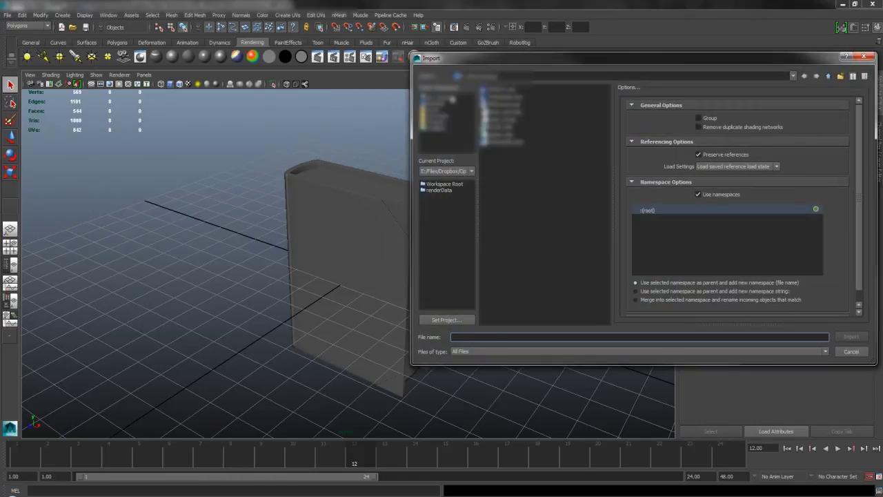
{"action": "double_click", "coordinate": [507, 120]}
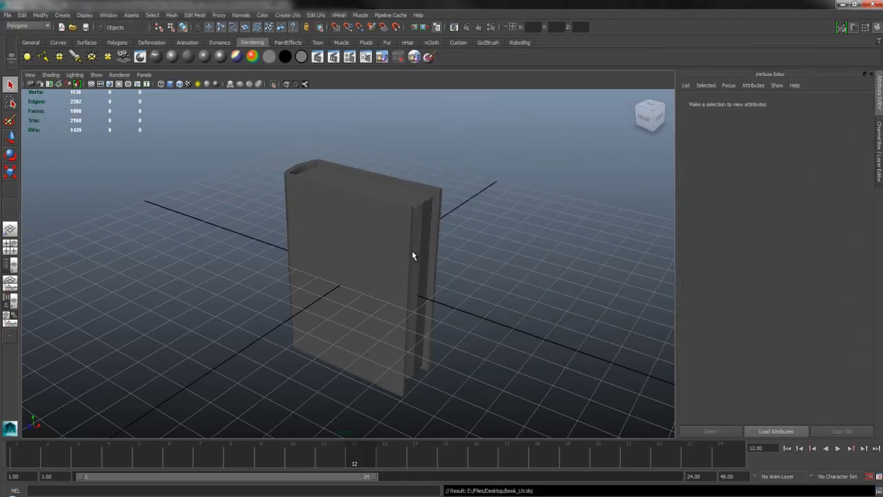
Step: Select the imported book_UV:Mesh in the Outliner and move it to about -5.47 on Z, beside the original book
{"action": "left_click", "coordinate": [11, 265]}
{"action": "left_click", "coordinate": [67, 153]}
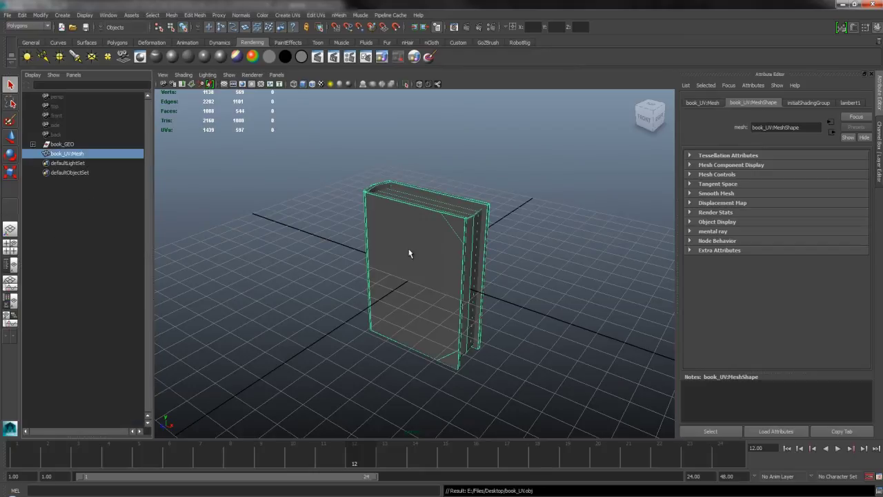
{"action": "left_click_drag", "start_coordinate": [408, 250], "coordinate": [501, 254], "text": "alt"}
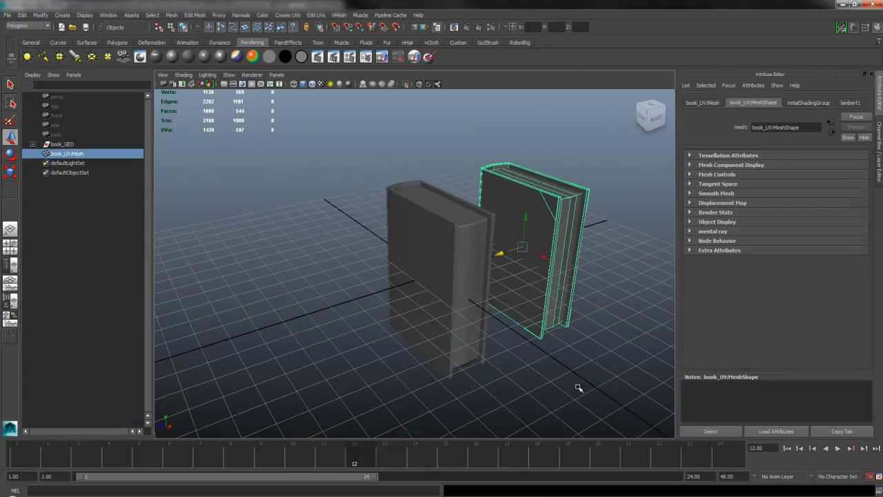
{"action": "left_click", "coordinate": [579, 386]}
{"action": "middle_click_drag", "start_coordinate": [542, 356], "coordinate": [455, 361], "text": "alt"}
Step: Select the original cover, the imported mesh and the original center pages in turn to compare how the books are divided
{"action": "left_click", "coordinate": [321, 249]}
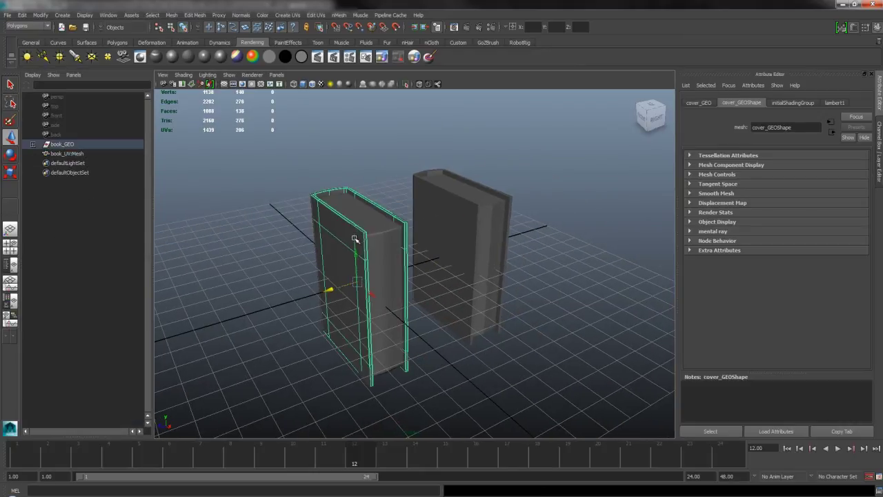
{"action": "left_click", "coordinate": [490, 215]}
{"action": "left_click_drag", "start_coordinate": [477, 205], "coordinate": [412, 243], "text": "alt"}
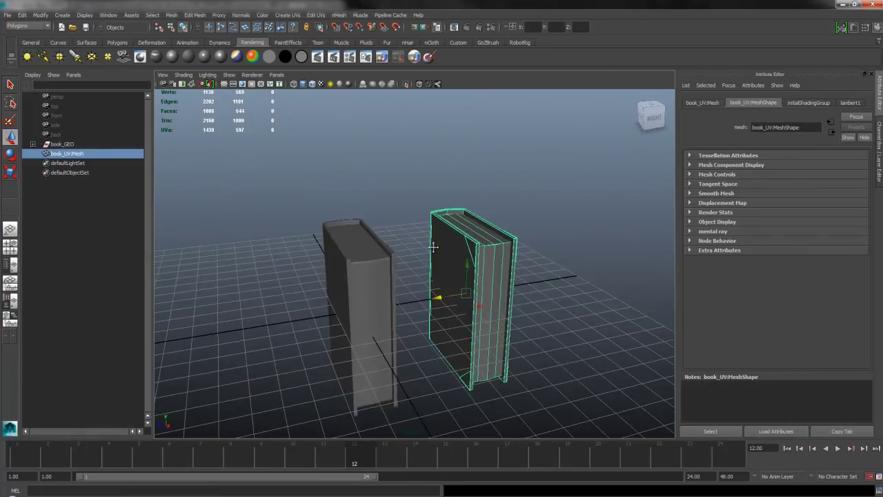
{"action": "right_click_drag", "start_coordinate": [412, 243], "coordinate": [443, 251], "text": "alt"}
{"action": "left_click", "coordinate": [252, 264]}
{"action": "left_click_drag", "start_coordinate": [190, 263], "coordinate": [207, 270], "text": "alt"}
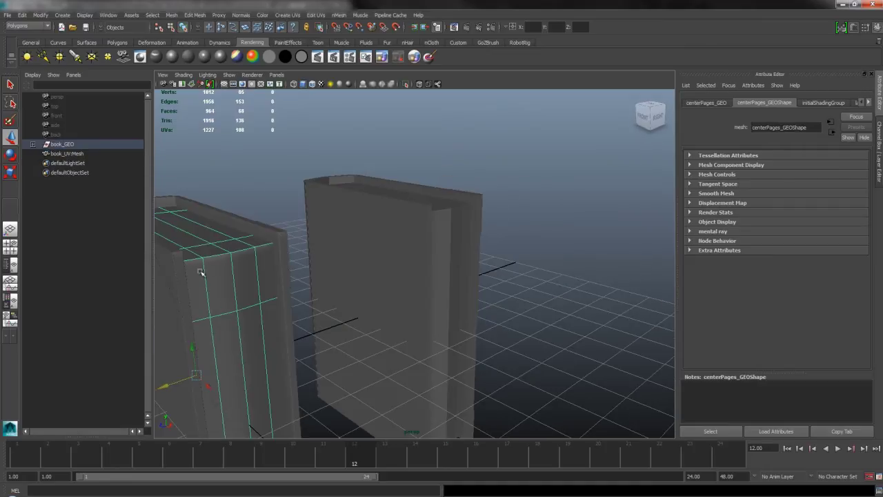
Step: Separate the imported book mesh into its individual parts
{"action": "left_click", "coordinate": [390, 263]}
{"action": "left_click_drag", "start_coordinate": [411, 255], "coordinate": [317, 131], "text": "alt"}
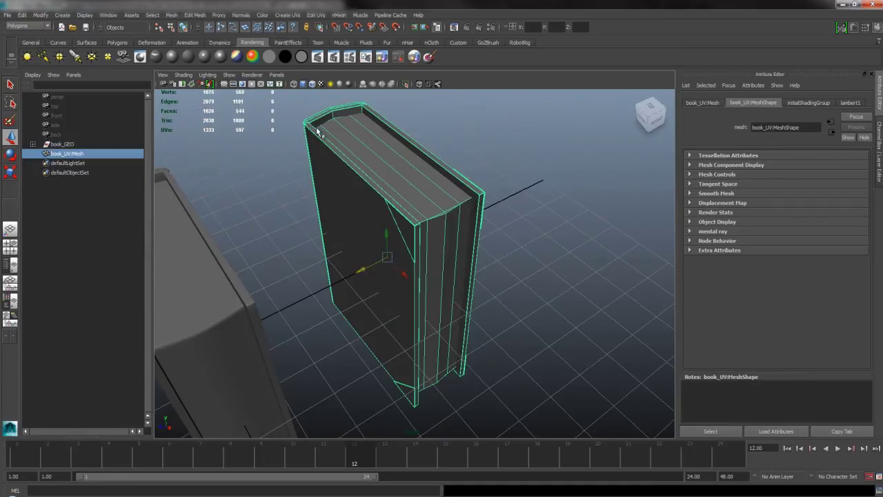
{"action": "left_click", "coordinate": [171, 16]}
{"action": "left_click", "coordinate": [186, 40]}
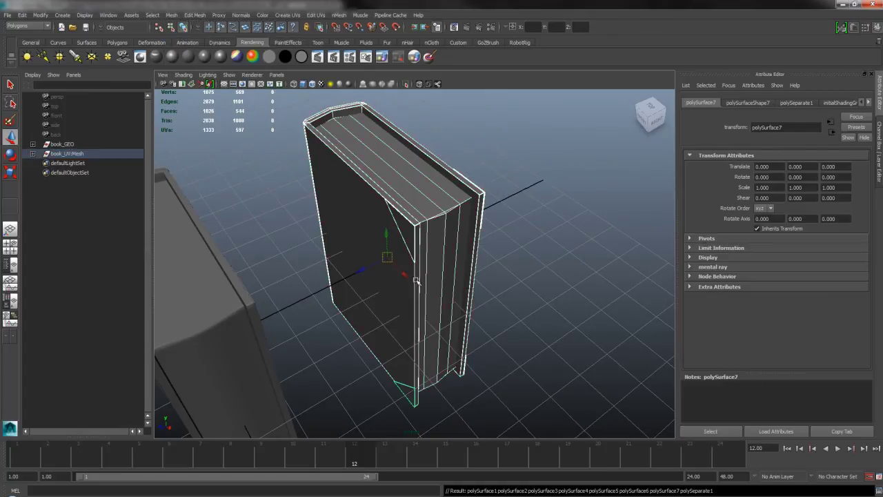
Step: Select separated pieces of the imported book and examine its cover and spine from several sides
{"action": "left_click", "coordinate": [395, 220]}
{"action": "left_click", "coordinate": [462, 246]}
{"action": "left_click", "coordinate": [376, 210]}
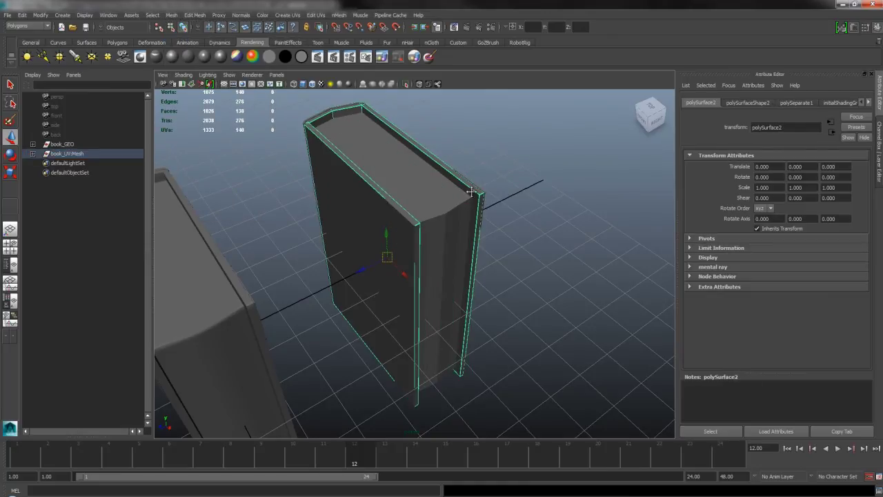
{"action": "left_click_drag", "start_coordinate": [376, 209], "coordinate": [447, 261], "text": "alt"}
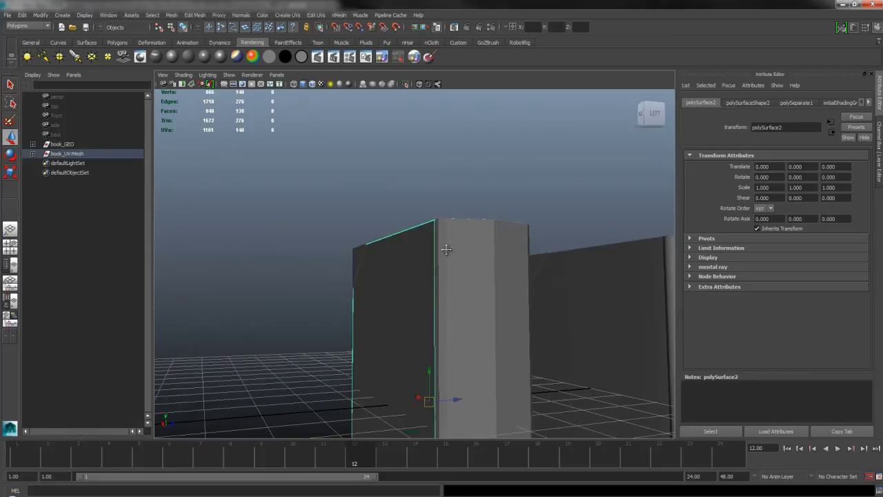
{"action": "middle_click_drag", "start_coordinate": [446, 251], "coordinate": [441, 166], "text": "alt"}
{"action": "left_click_drag", "start_coordinate": [442, 166], "coordinate": [373, 290], "text": "alt"}
{"action": "right_click_drag", "start_coordinate": [372, 290], "coordinate": [382, 222], "text": "alt"}
{"action": "middle_click_drag", "start_coordinate": [404, 265], "coordinate": [403, 231], "text": "alt"}
{"action": "left_click_drag", "start_coordinate": [403, 232], "coordinate": [348, 172], "text": "alt"}
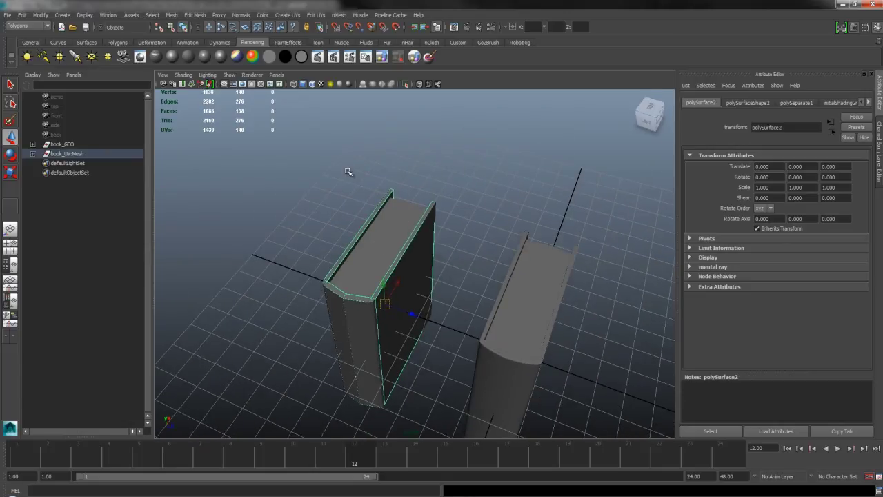
{"action": "left_click_drag", "start_coordinate": [410, 241], "coordinate": [176, 136], "text": "alt"}
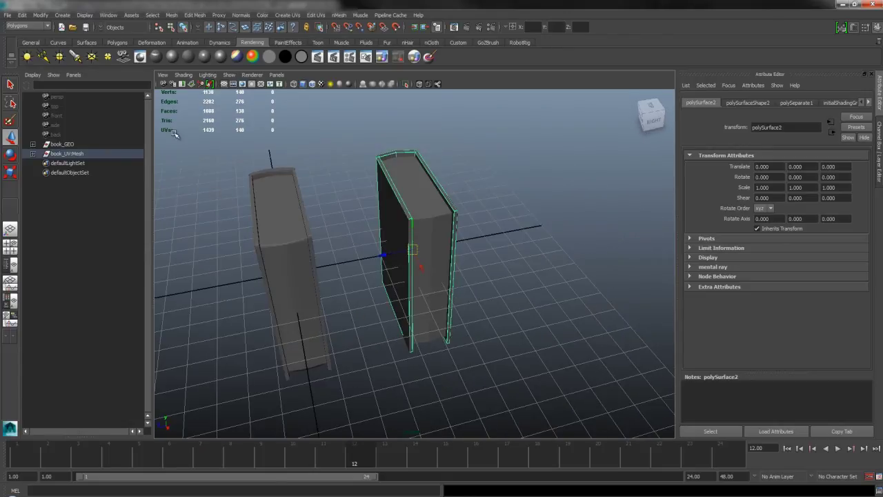
Step: Select the whole book_UV:Mesh group and view its complete UV layout in the UV Texture Editor
{"action": "left_click", "coordinate": [125, 153]}
{"action": "left_click", "coordinate": [321, 16]}
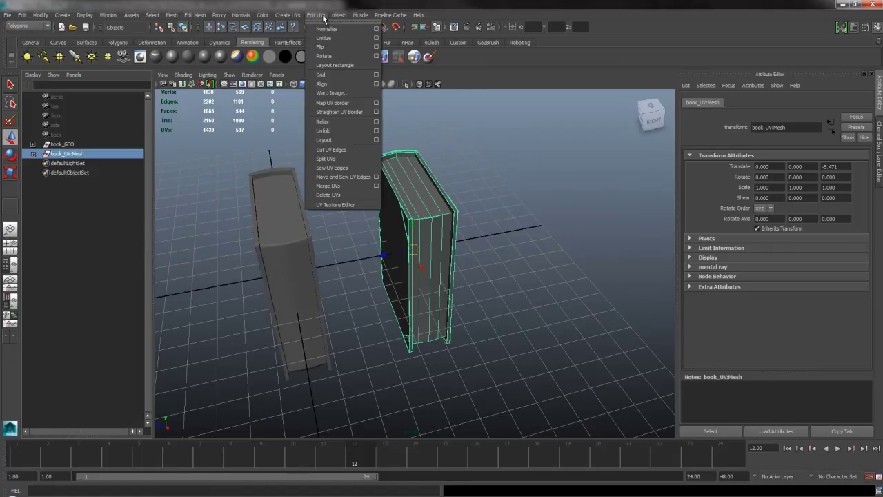
{"action": "left_click", "coordinate": [347, 205]}
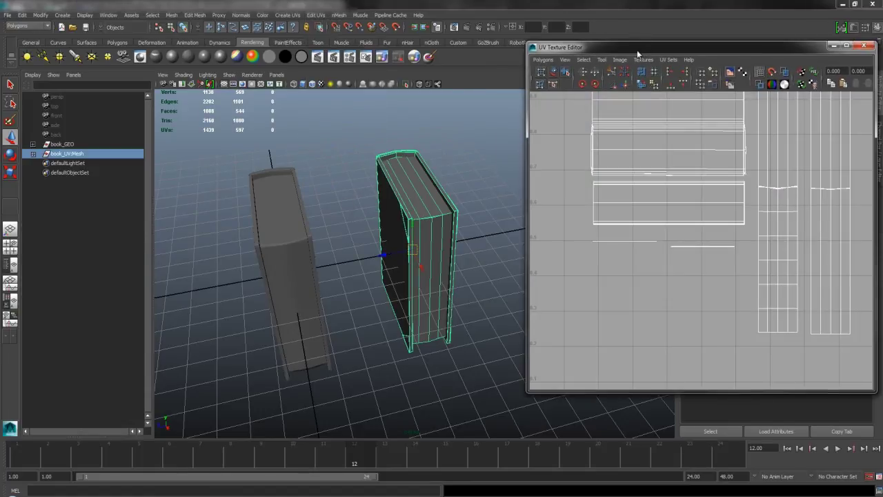
{"action": "left_click_drag", "start_coordinate": [636, 50], "coordinate": [586, 47]}
{"action": "scroll", "coordinate": [654, 191], "scroll_direction": "down", "scroll_amount": 5}
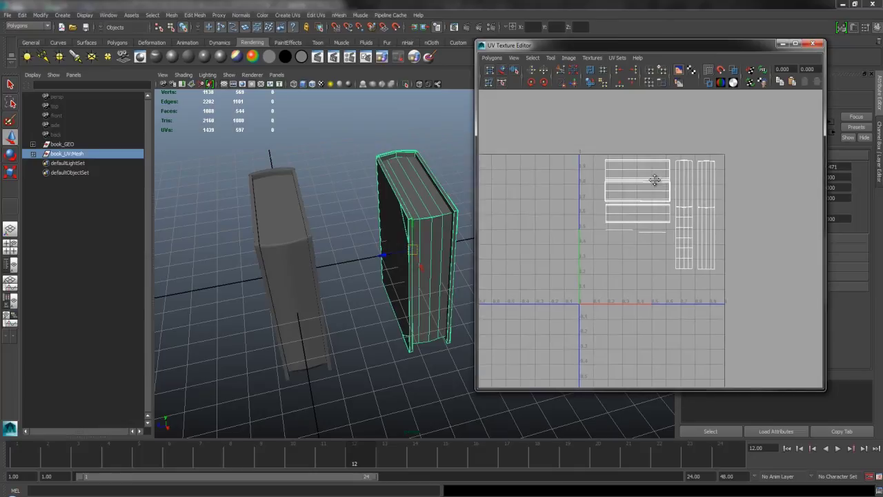
{"action": "scroll", "coordinate": [655, 180], "scroll_direction": "down", "scroll_amount": 3}
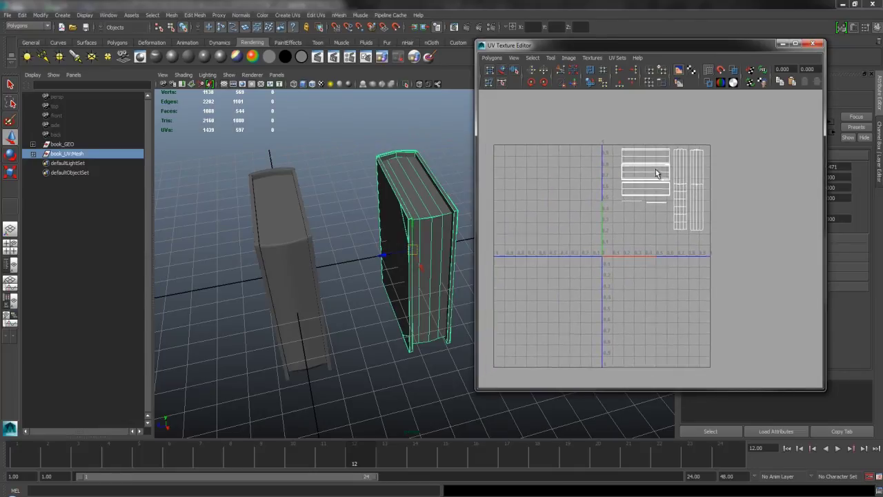
Step: Expand the book_UV:Mesh group and examine the UV shells of its separated pieces, polySurface1 through polySurface7, one after another
{"action": "middle_click_drag", "start_coordinate": [656, 170], "coordinate": [661, 168], "text": "alt"}
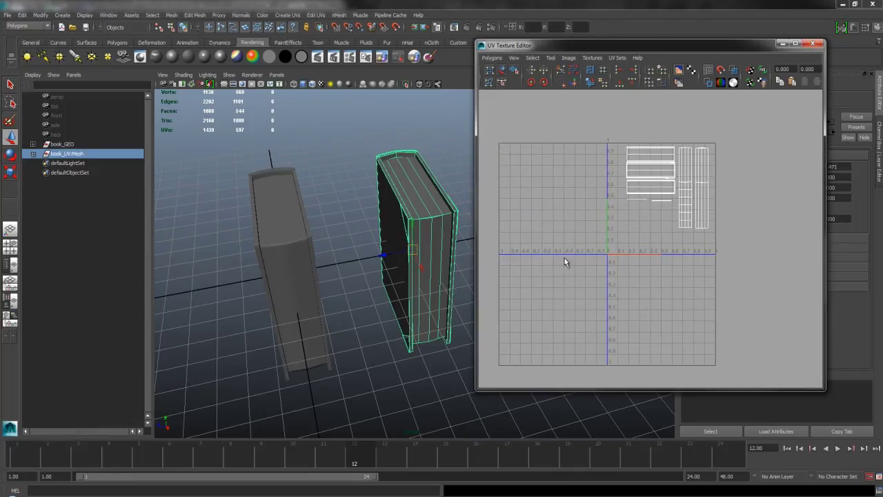
{"action": "middle_click_drag", "start_coordinate": [630, 264], "coordinate": [529, 358], "text": "alt"}
{"action": "scroll", "coordinate": [542, 287], "scroll_direction": "up", "scroll_amount": 4}
{"action": "left_click", "coordinate": [33, 153]}
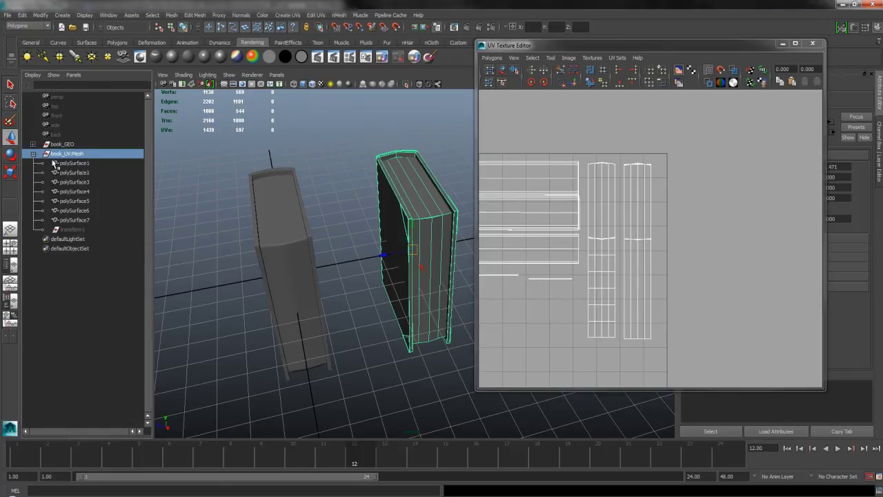
{"action": "left_click", "coordinate": [73, 162]}
{"action": "scroll", "coordinate": [571, 230], "scroll_direction": "down", "scroll_amount": 3}
{"action": "scroll", "coordinate": [499, 253], "scroll_direction": "up", "scroll_amount": 2}
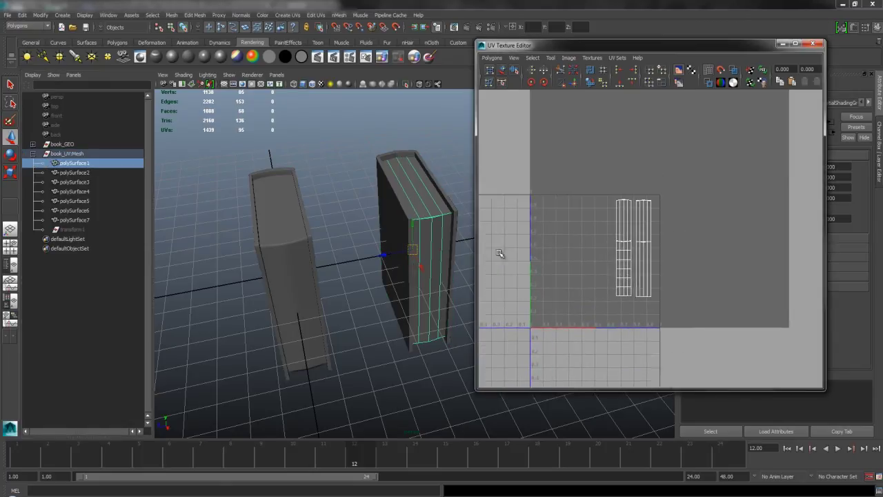
{"action": "left_click", "coordinate": [100, 173]}
{"action": "left_click", "coordinate": [104, 182]}
{"action": "left_click", "coordinate": [128, 191]}
{"action": "left_click", "coordinate": [109, 201]}
{"action": "left_click", "coordinate": [108, 211]}
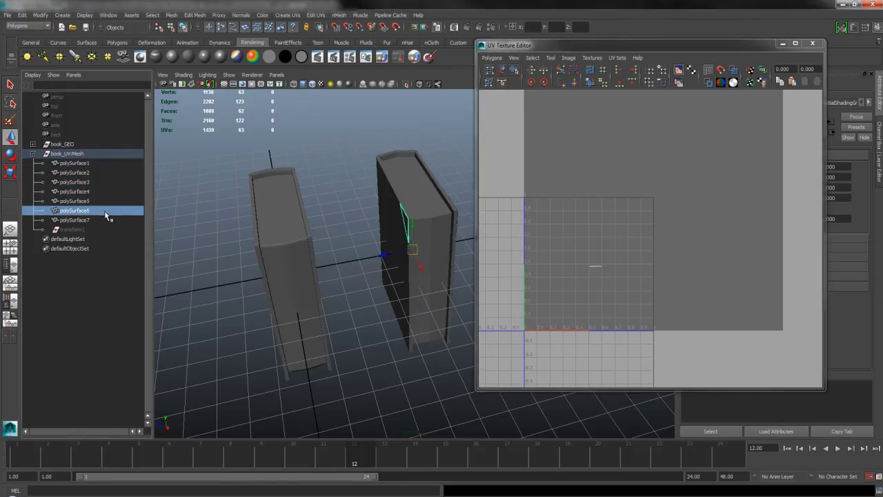
{"action": "left_click", "coordinate": [108, 219]}
{"action": "left_click", "coordinate": [99, 208]}
Step: Select all UVs of the center pages' tall, crosswise-divided shell and scale that shell down to roughly 60 percent
{"action": "left_click", "coordinate": [80, 154]}
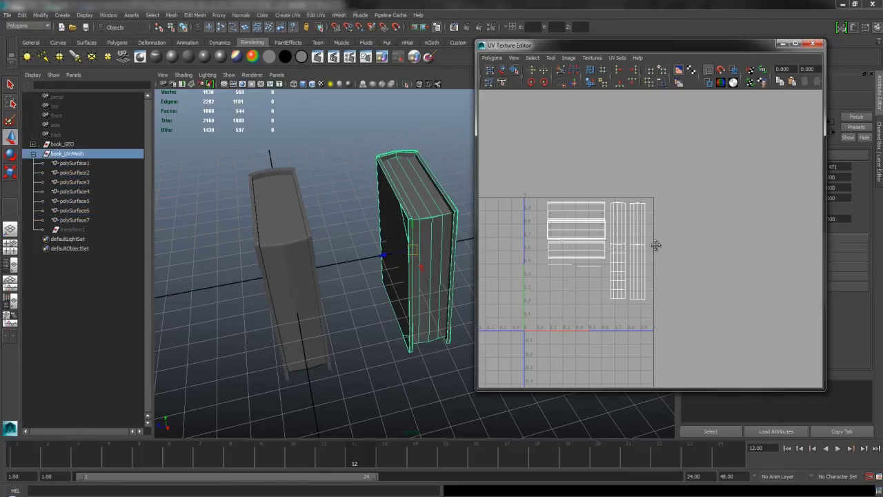
{"action": "scroll", "coordinate": [666, 246], "scroll_direction": "up", "scroll_amount": 5}
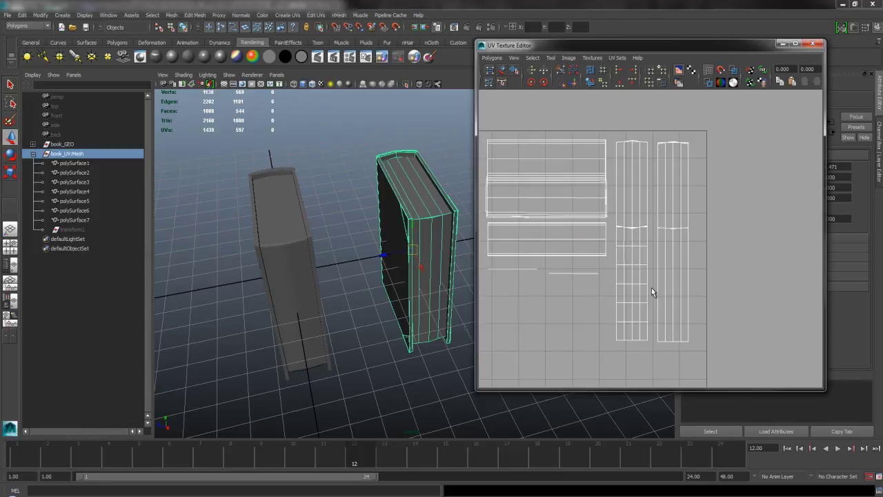
{"action": "right_click_drag", "start_coordinate": [651, 291], "coordinate": [610, 344]}
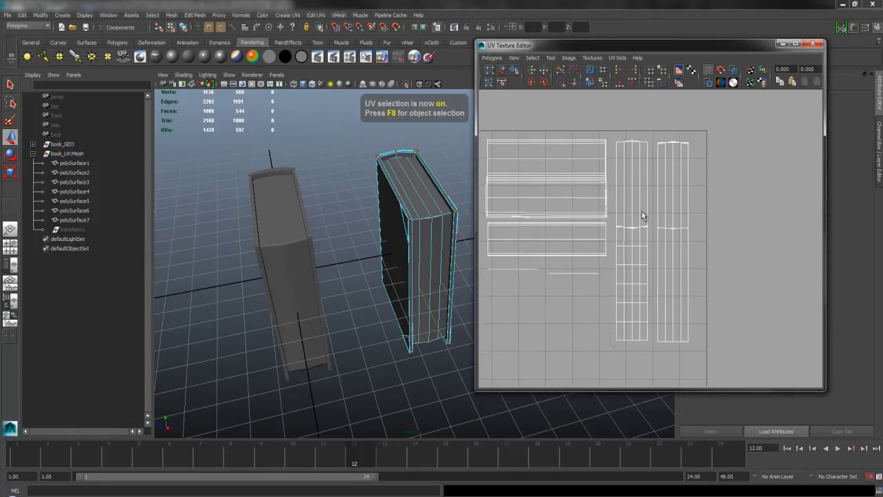
{"action": "left_click_drag", "start_coordinate": [653, 125], "coordinate": [652, 124]}
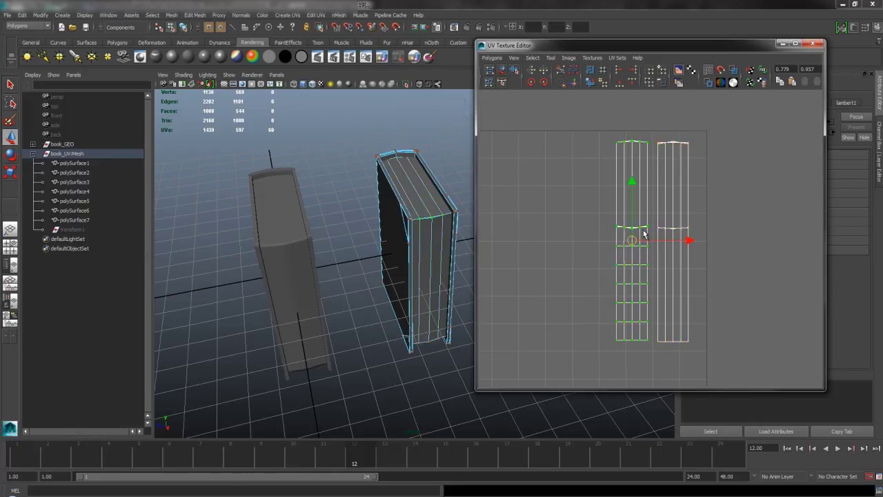
{"action": "left_click", "coordinate": [611, 352]}
{"action": "left_click_drag", "start_coordinate": [611, 355], "coordinate": [642, 183]}
{"action": "left_click_drag", "start_coordinate": [647, 128], "coordinate": [648, 129]}
{"action": "middle_click_drag", "start_coordinate": [633, 243], "coordinate": [718, 228], "text": "alt"}
{"action": "left_click_drag", "start_coordinate": [718, 227], "coordinate": [691, 223]}
{"action": "scroll", "coordinate": [696, 231], "scroll_direction": "down", "scroll_amount": 5}
{"action": "middle_click_drag", "start_coordinate": [703, 242], "coordinate": [672, 247], "text": "alt"}
{"action": "key", "text": "e"}
{"action": "left_click_drag", "start_coordinate": [655, 288], "coordinate": [638, 264]}
{"action": "key", "text": "ctrl+z"}
Step: Turn on Shade UVs for the book's shells and inspect the pinched fold across the center pages' shell for overlapping faces
{"action": "scroll", "coordinate": [614, 145], "scroll_direction": "up", "scroll_amount": 5}
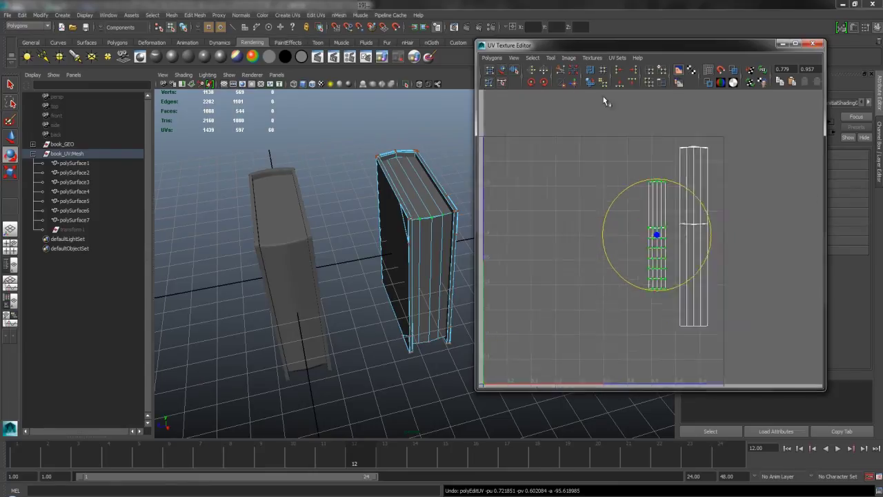
{"action": "left_click", "coordinate": [571, 62]}
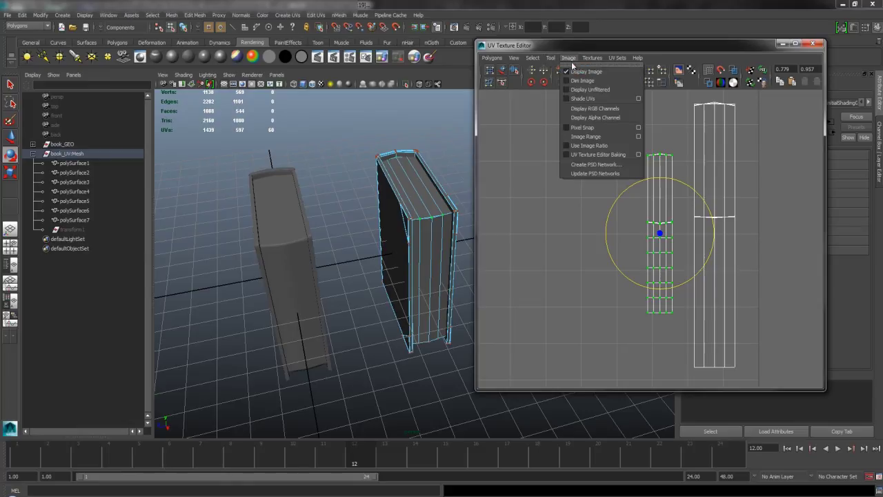
{"action": "left_click", "coordinate": [586, 98]}
{"action": "scroll", "coordinate": [661, 196], "scroll_direction": "up", "scroll_amount": 4}
{"action": "scroll", "coordinate": [661, 196], "scroll_direction": "up", "scroll_amount": 5}
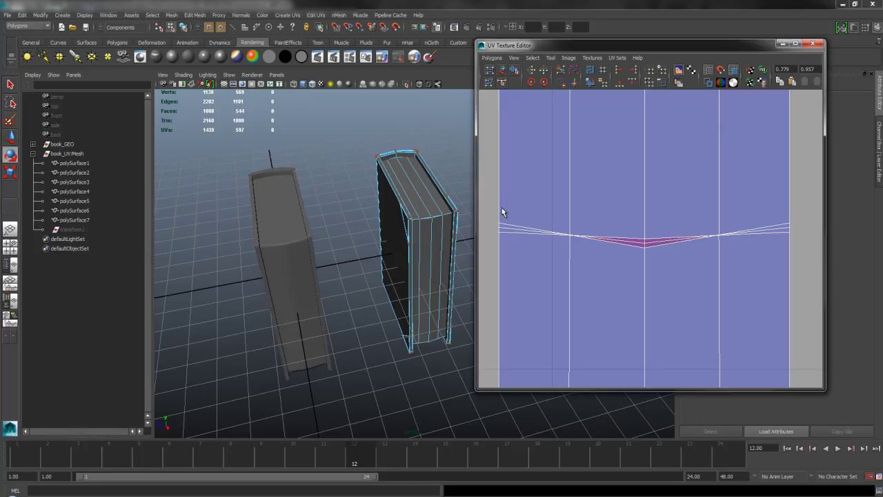
Step: Select the UVs along the pinched fold of the center pages' shell and unfold them to spread the rows apart
{"action": "key", "text": "F12"}
{"action": "left_click_drag", "start_coordinate": [489, 199], "coordinate": [808, 275]}
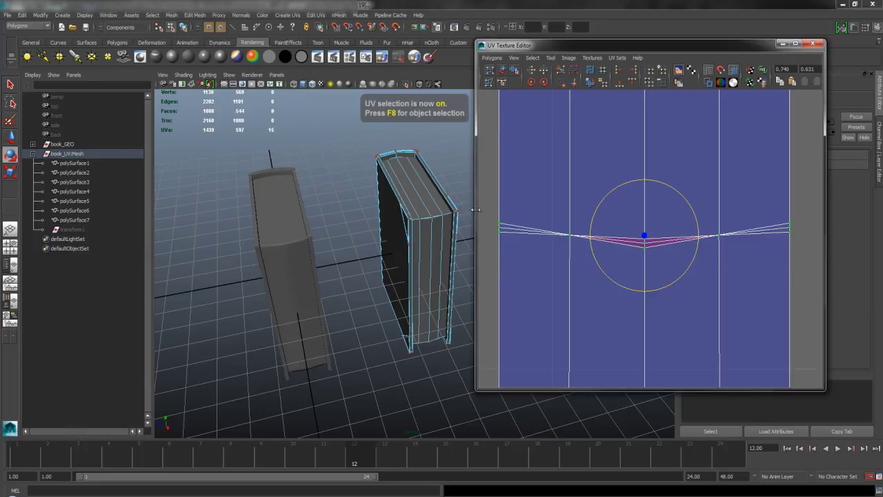
{"action": "left_click", "coordinate": [514, 69]}
{"action": "left_click_drag", "start_coordinate": [506, 292], "coordinate": [533, 293]}
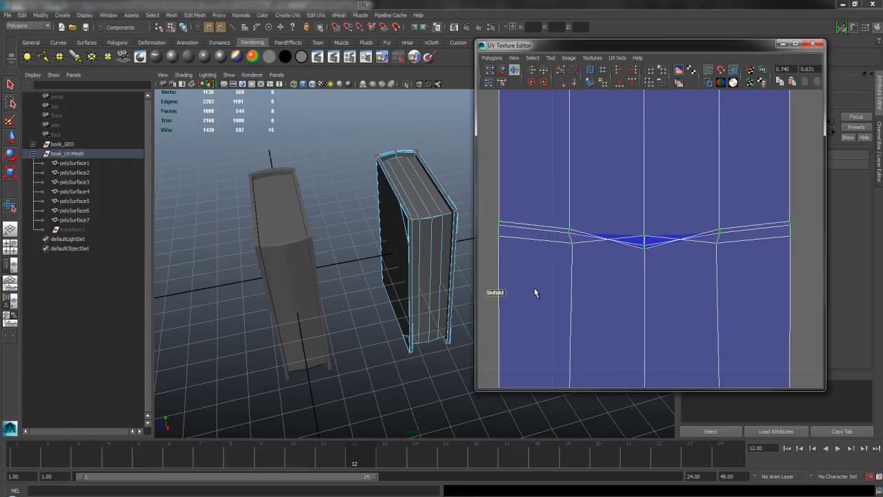
Step: Move the fold's middle UVs upward to clear the overlapping faces
{"action": "left_click", "coordinate": [645, 248]}
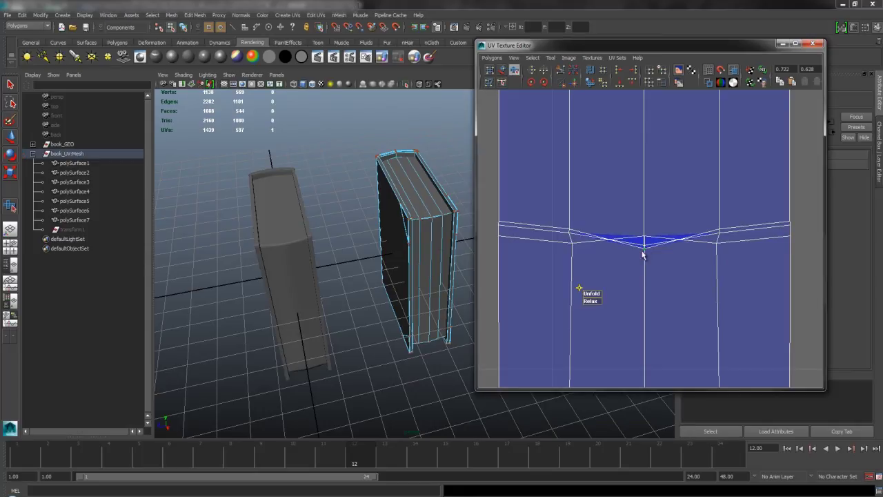
{"action": "key", "text": "w"}
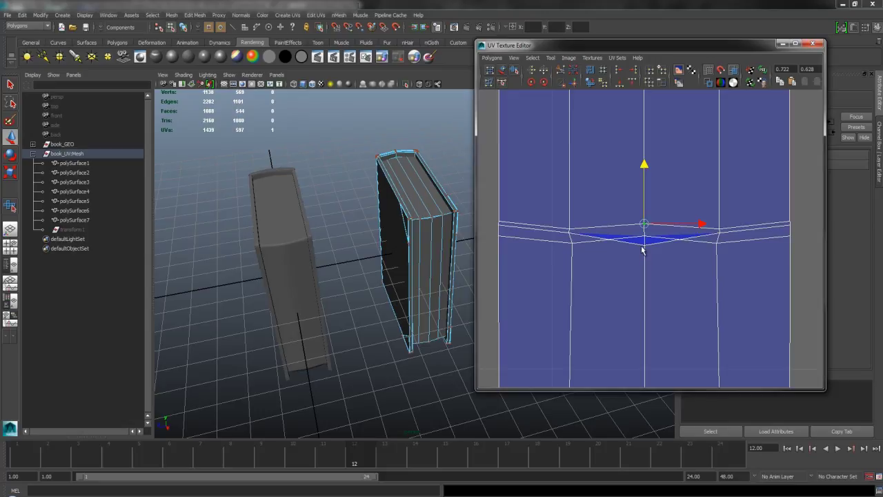
{"action": "left_click_drag", "start_coordinate": [644, 166], "coordinate": [644, 176]}
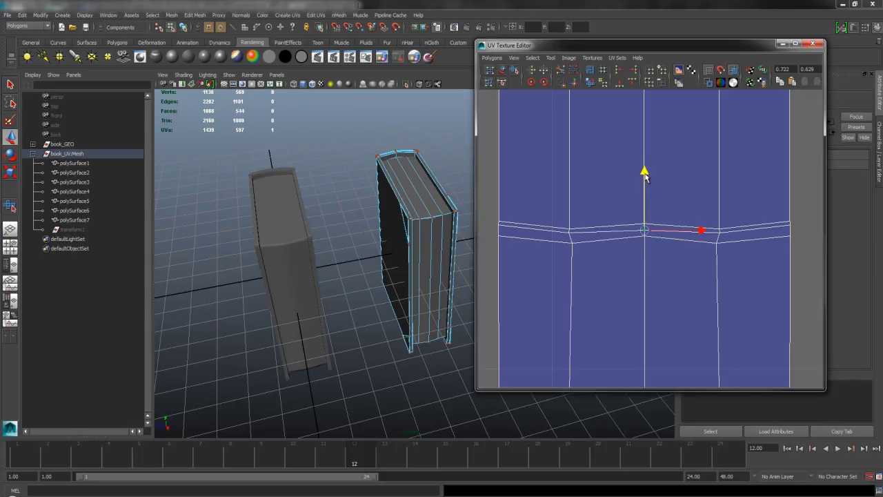
Step: Return to object selection, deselect the book and close the UV Texture Editor
{"action": "middle_click_drag", "start_coordinate": [387, 129], "coordinate": [349, 157], "text": "alt"}
{"action": "left_click", "coordinate": [172, 27]}
{"action": "left_click_drag", "start_coordinate": [352, 147], "coordinate": [379, 159], "text": "alt"}
{"action": "left_click", "coordinate": [380, 159]}
{"action": "left_click_drag", "start_coordinate": [350, 207], "coordinate": [372, 222], "text": "alt"}
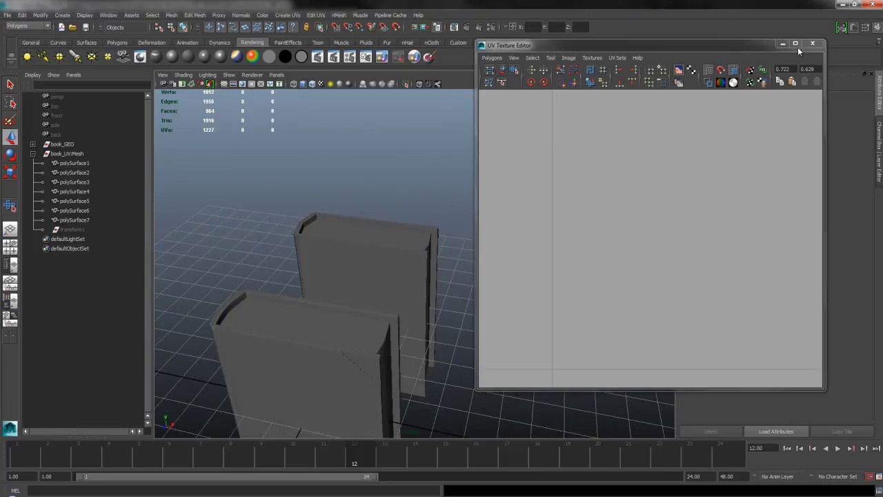
{"action": "left_click", "coordinate": [810, 44]}
{"action": "left_click_drag", "start_coordinate": [552, 200], "coordinate": [445, 243], "text": "alt"}
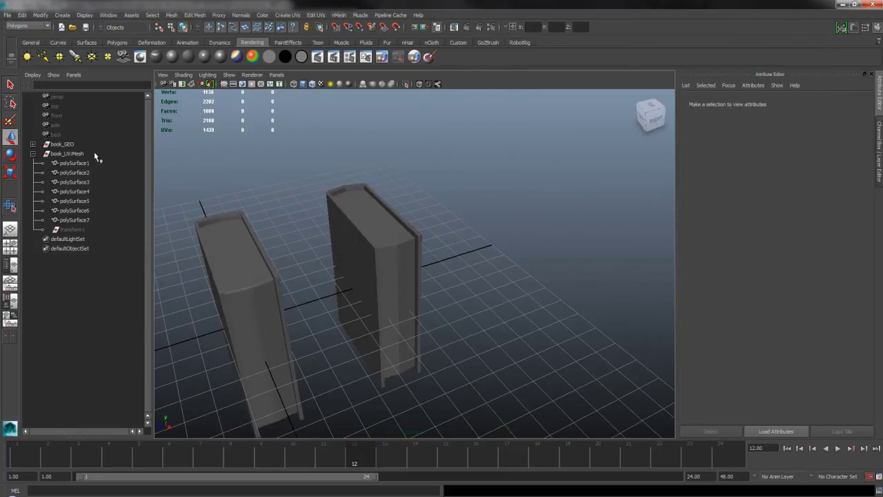
Step: Assign a new Lambert material to the whole book_UV:Mesh group and map its Color to a File texture
{"action": "left_click", "coordinate": [93, 154]}
{"action": "right_click_drag", "start_coordinate": [370, 243], "coordinate": [429, 314]}
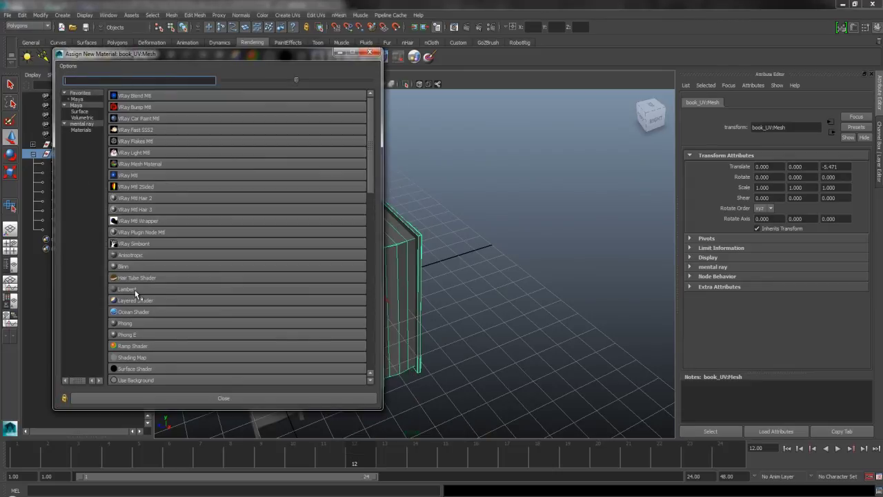
{"action": "left_click", "coordinate": [135, 289]}
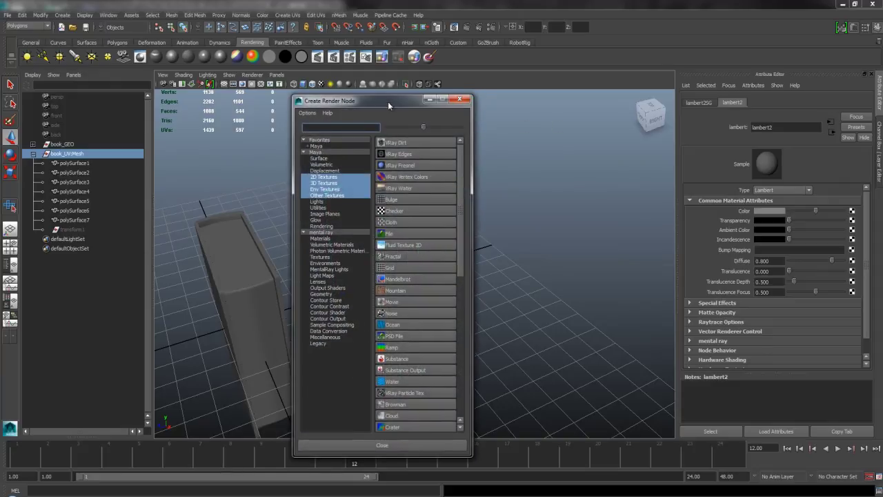
{"action": "left_click_drag", "start_coordinate": [387, 101], "coordinate": [481, 102]}
{"action": "left_click", "coordinate": [482, 233]}
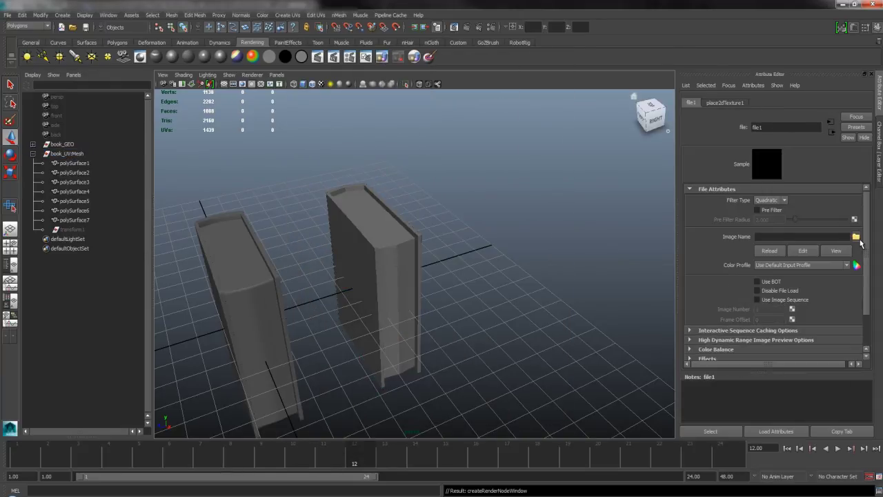
Step: Load the numbered UV grid image into the file texture and turn on textured display in the viewport
{"action": "left_click", "coordinate": [856, 238]}
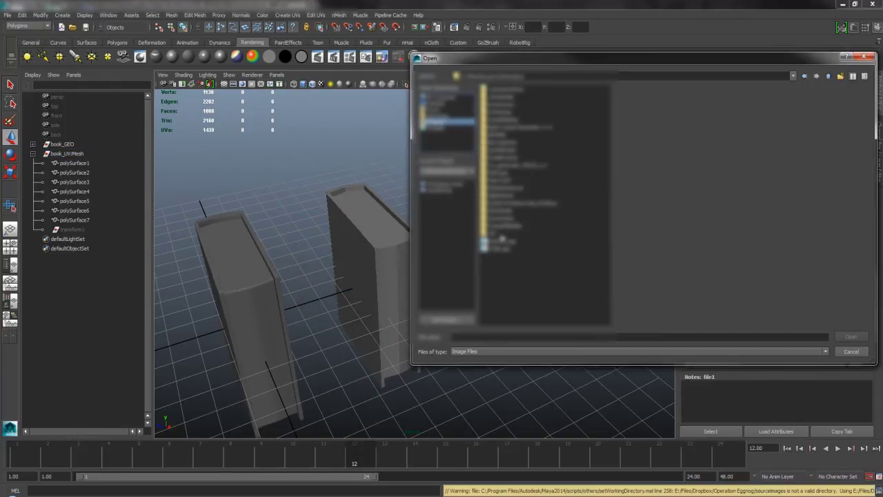
{"action": "double_click", "coordinate": [502, 247]}
{"action": "left_click", "coordinate": [450, 243]}
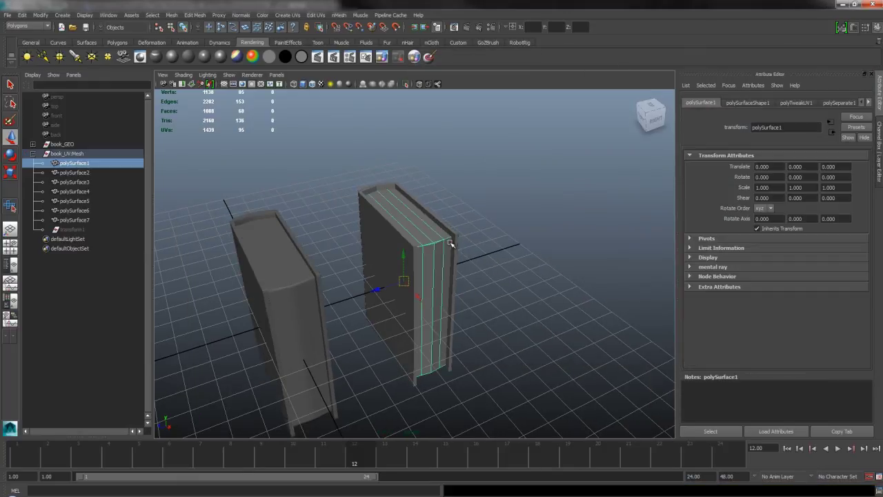
{"action": "key", "text": "6"}
Step: Examine the UV grid texture on the book's cover and spine for stretching
{"action": "left_click", "coordinate": [517, 237]}
{"action": "left_click_drag", "start_coordinate": [517, 236], "coordinate": [407, 221], "text": "alt"}
{"action": "right_click_drag", "start_coordinate": [407, 221], "coordinate": [477, 253], "text": "alt"}
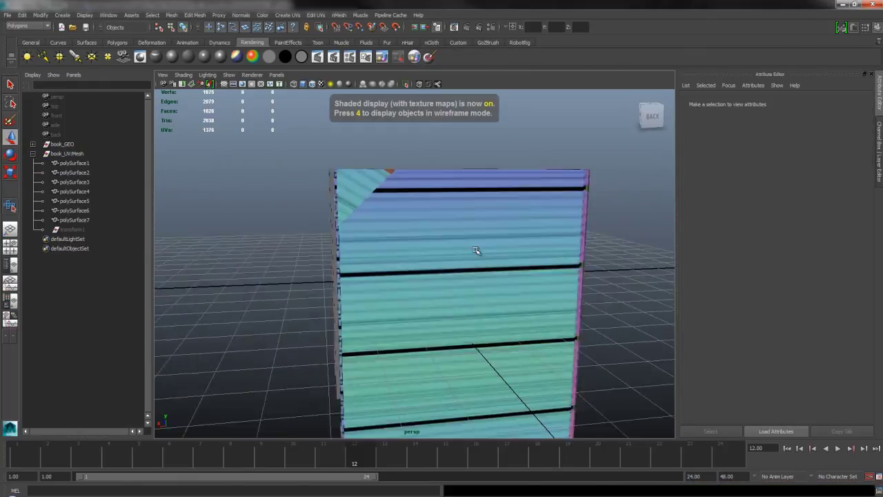
{"action": "left_click_drag", "start_coordinate": [477, 252], "coordinate": [357, 171], "text": "alt"}
{"action": "right_click_drag", "start_coordinate": [357, 172], "coordinate": [311, 180], "text": "alt"}
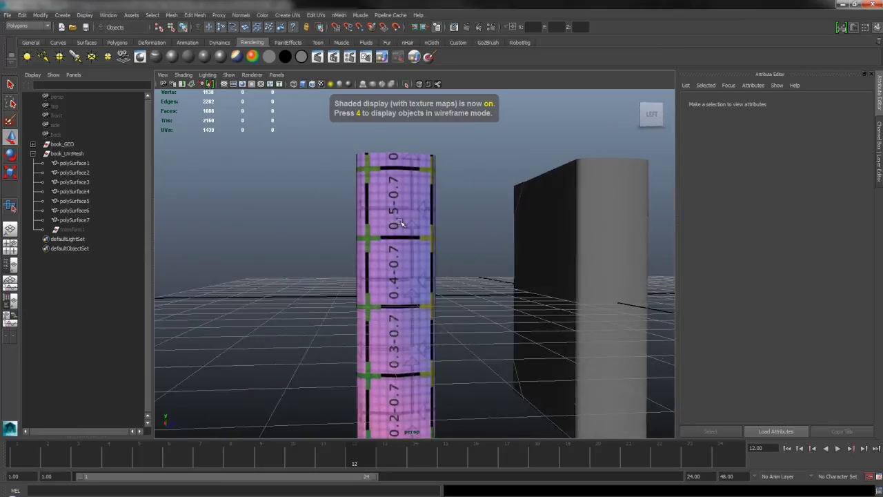
{"action": "left_click", "coordinate": [400, 306]}
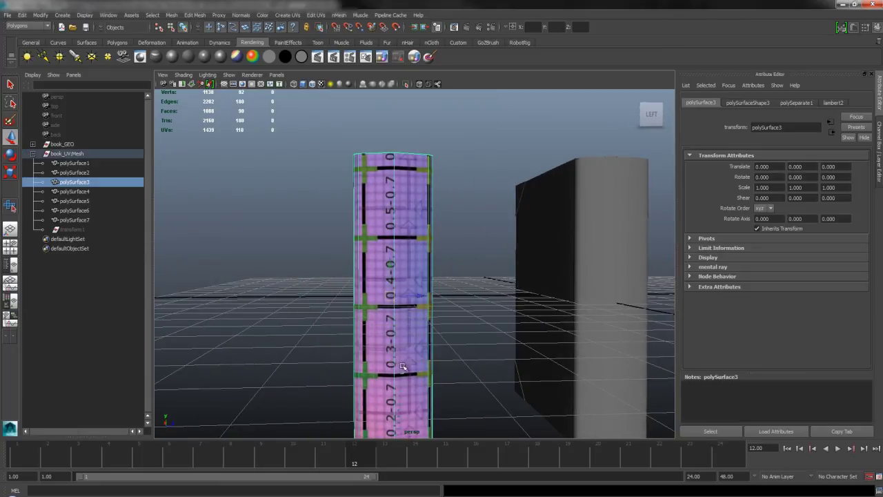
{"action": "left_click_drag", "start_coordinate": [400, 306], "coordinate": [400, 278], "text": "alt"}
{"action": "left_click", "coordinate": [349, 282]}
Step: Examine the UV grid texture on the center pages' top and front edge, and then on the whole book beside the original
{"action": "right_click_drag", "start_coordinate": [400, 278], "coordinate": [433, 295], "text": "alt"}
{"action": "left_click_drag", "start_coordinate": [435, 296], "coordinate": [438, 325], "text": "alt"}
{"action": "left_click", "coordinate": [426, 303]}
{"action": "scroll", "coordinate": [455, 296], "scroll_direction": "up", "scroll_amount": 6}
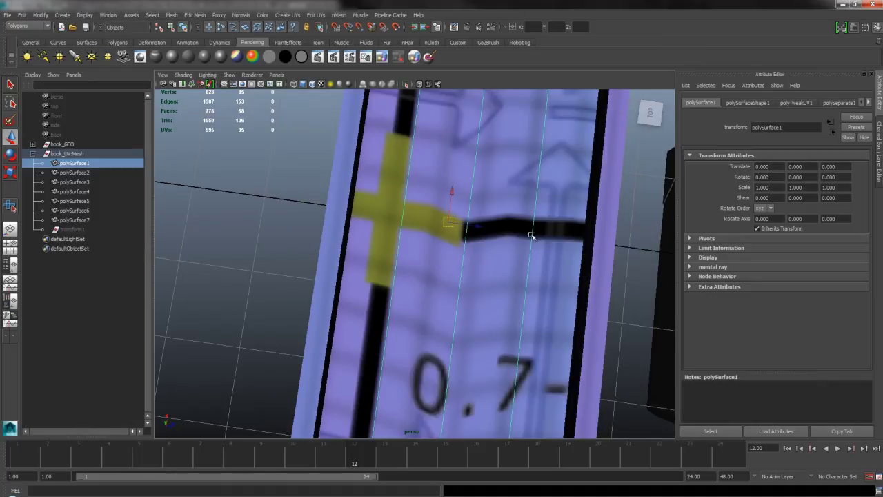
{"action": "scroll", "coordinate": [487, 279], "scroll_direction": "down", "scroll_amount": 5}
{"action": "left_click_drag", "start_coordinate": [486, 279], "coordinate": [516, 223], "text": "alt"}
{"action": "left_click", "coordinate": [516, 223]}
{"action": "left_click_drag", "start_coordinate": [444, 173], "coordinate": [450, 212], "text": "alt"}
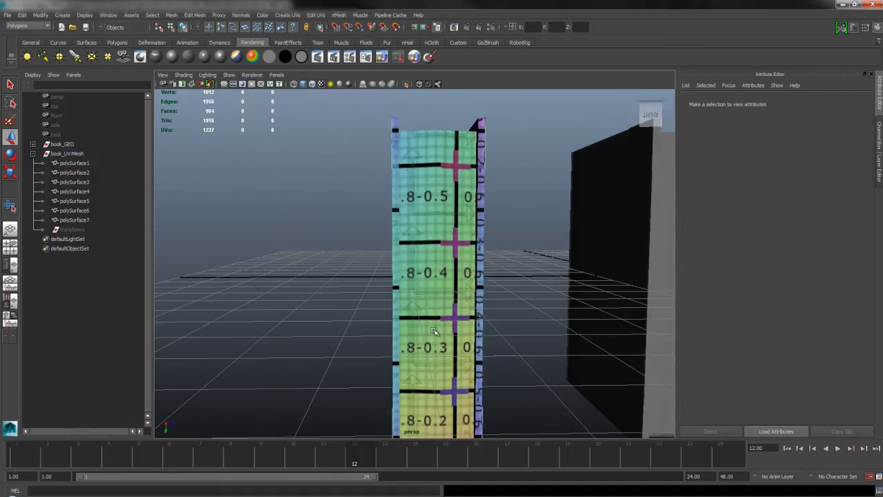
{"action": "left_click_drag", "start_coordinate": [471, 122], "coordinate": [391, 186], "text": "alt"}
{"action": "scroll", "coordinate": [428, 145], "scroll_direction": "down", "scroll_amount": 6}
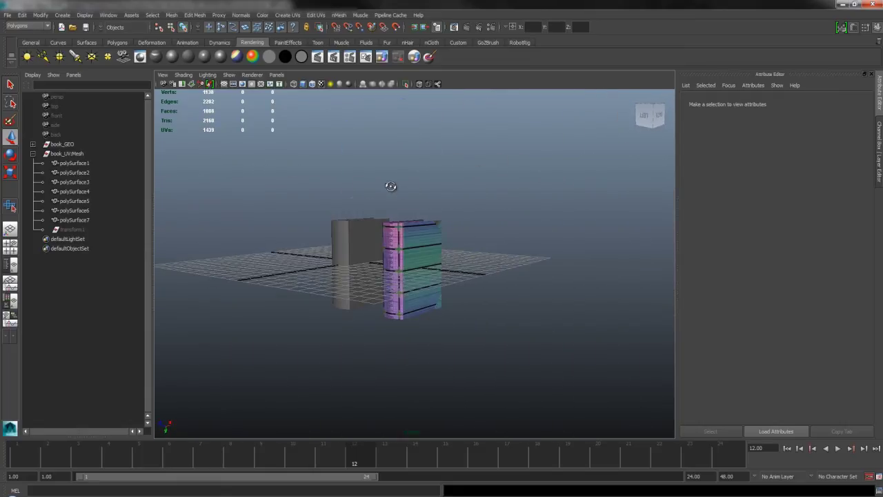
{"action": "left_click_drag", "start_coordinate": [583, 232], "coordinate": [474, 178], "text": "alt"}
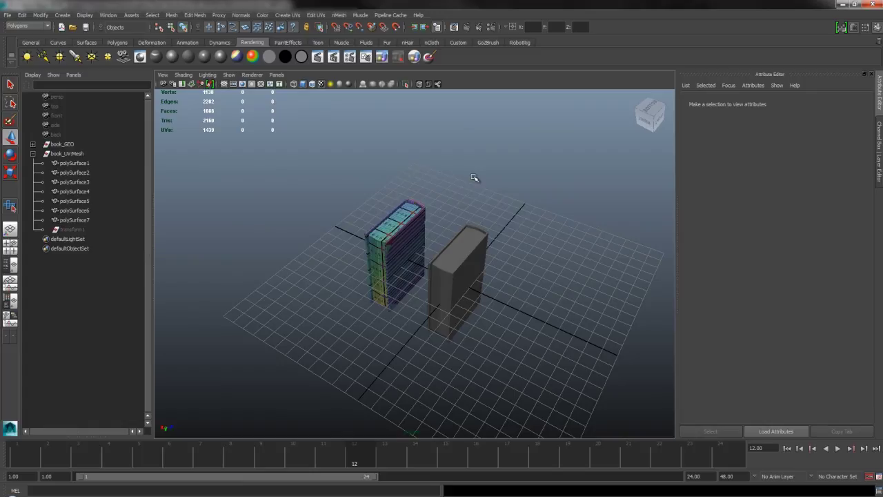